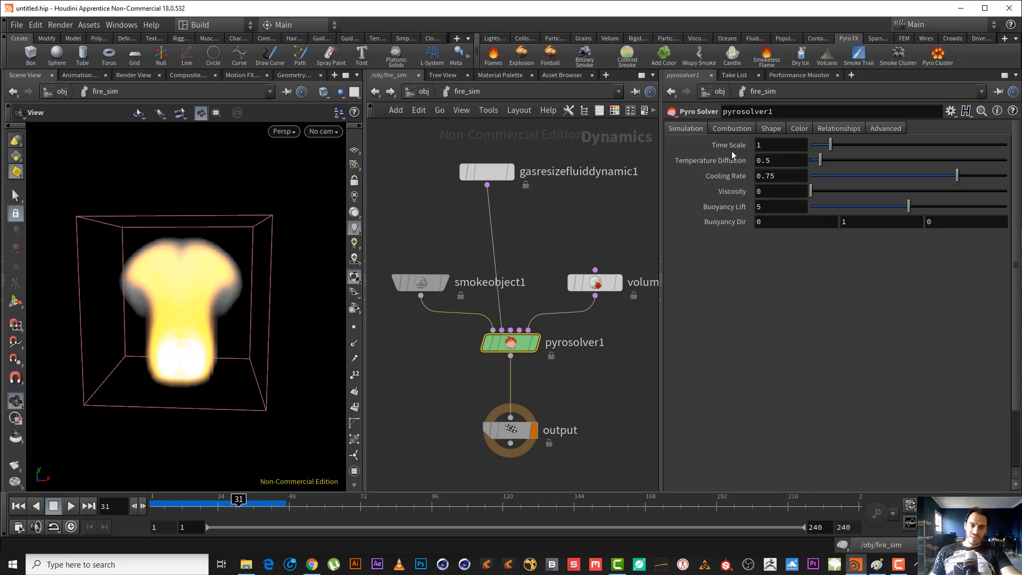
Turn off Enable Combustion on the pyro solver and play the simulation from the first frame.
mouse_move(733, 154)
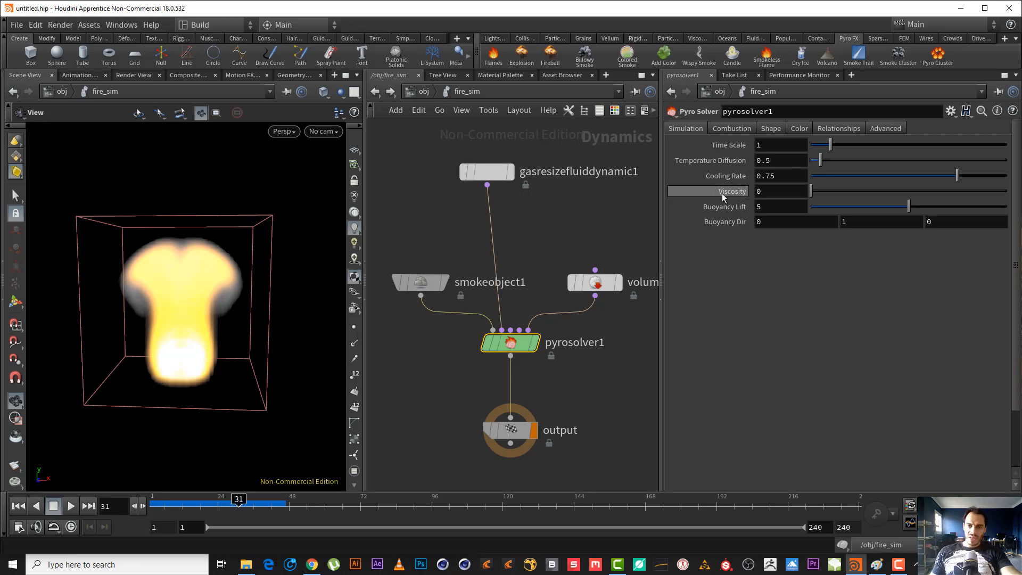
click(735, 130)
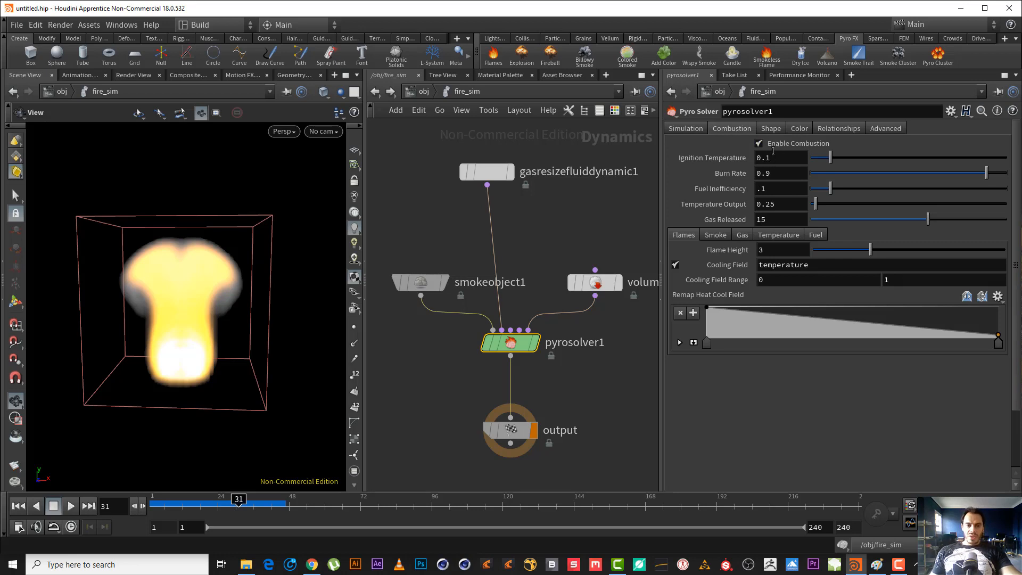
click(17, 506)
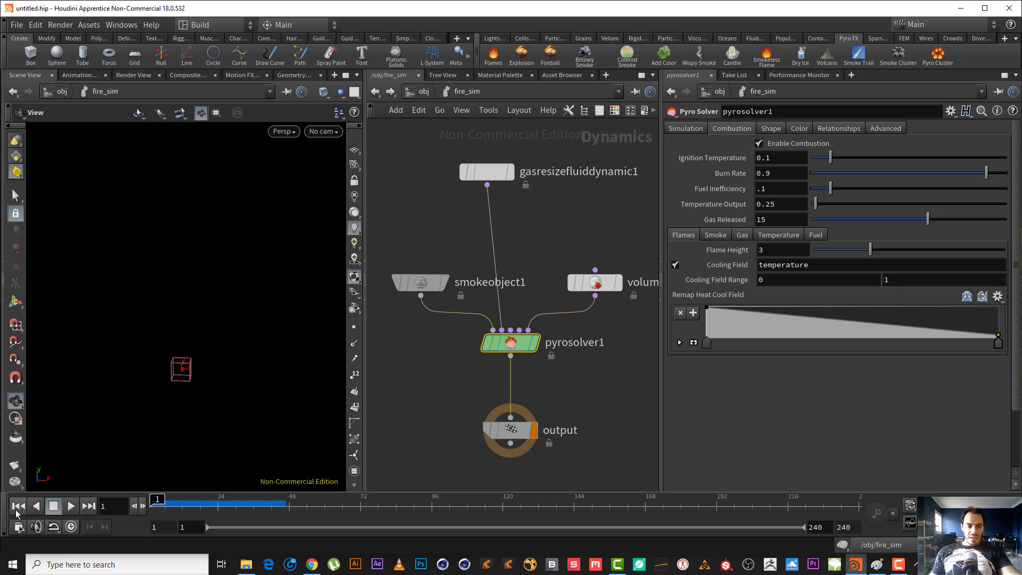
click(780, 145)
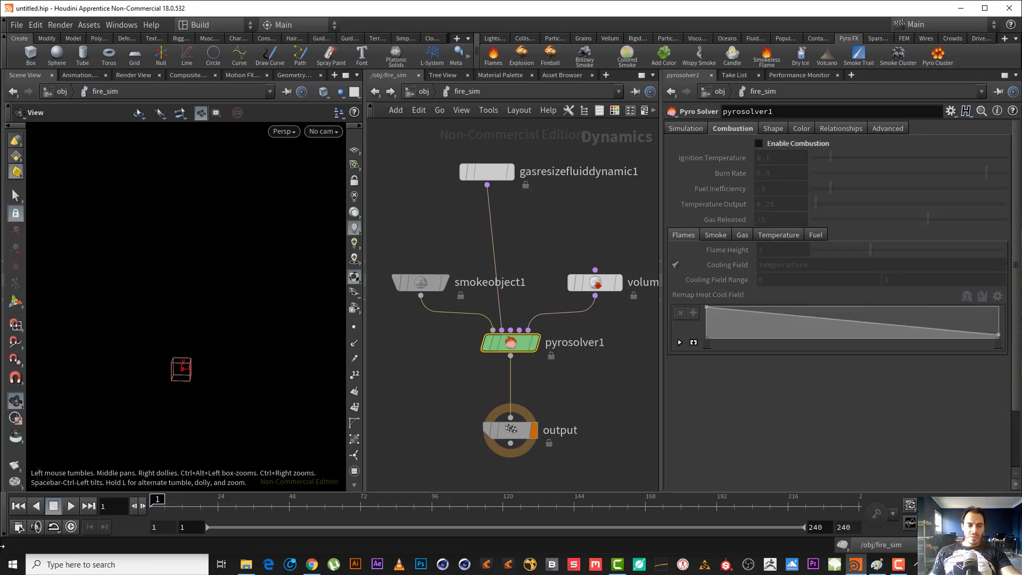
click(66, 506)
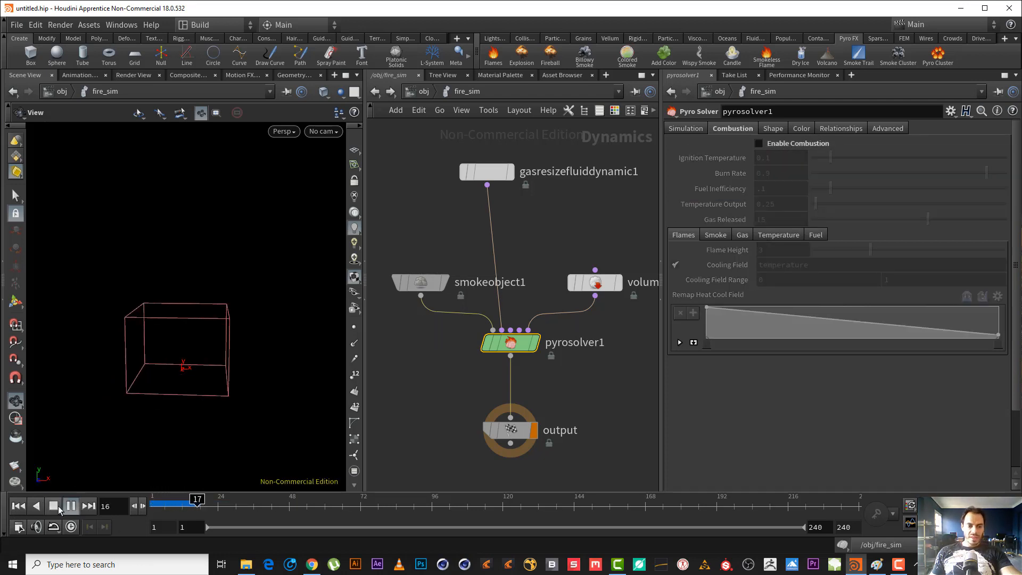
click(59, 506)
Turn Enable Combustion back on and replay the simulation from the first frame, stopping at frame 36.
click(16, 509)
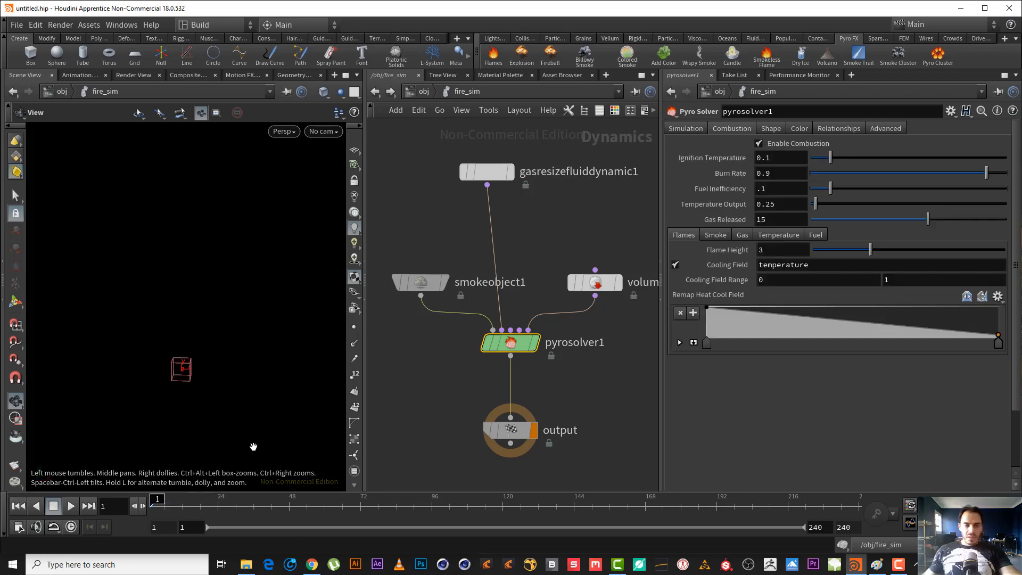
click(72, 510)
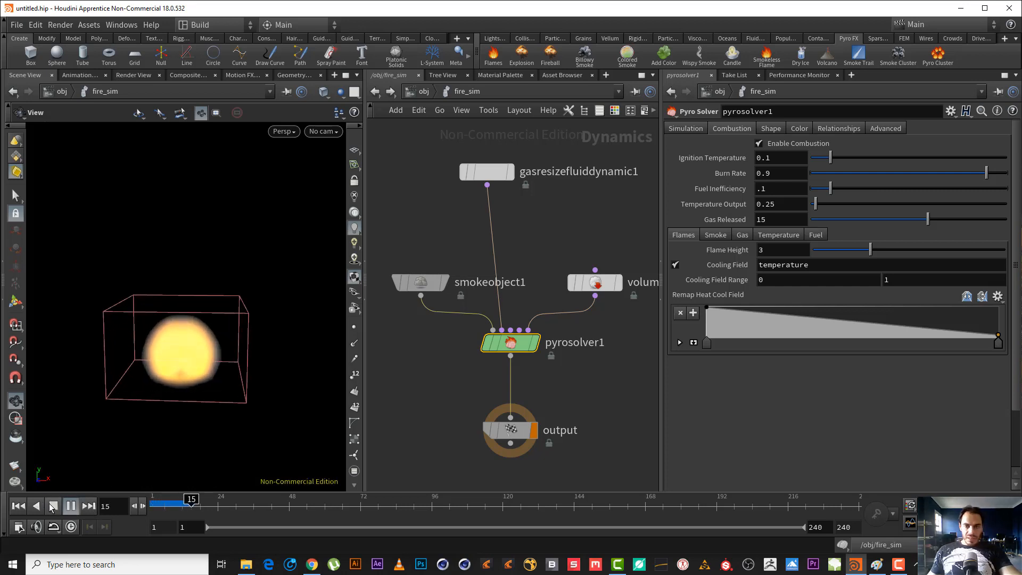
click(54, 505)
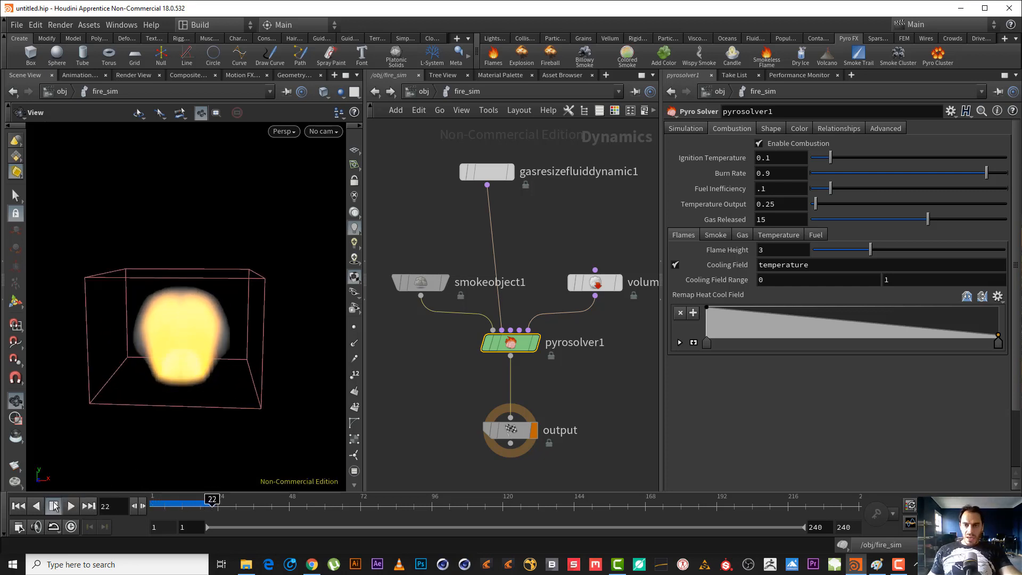
click(71, 505)
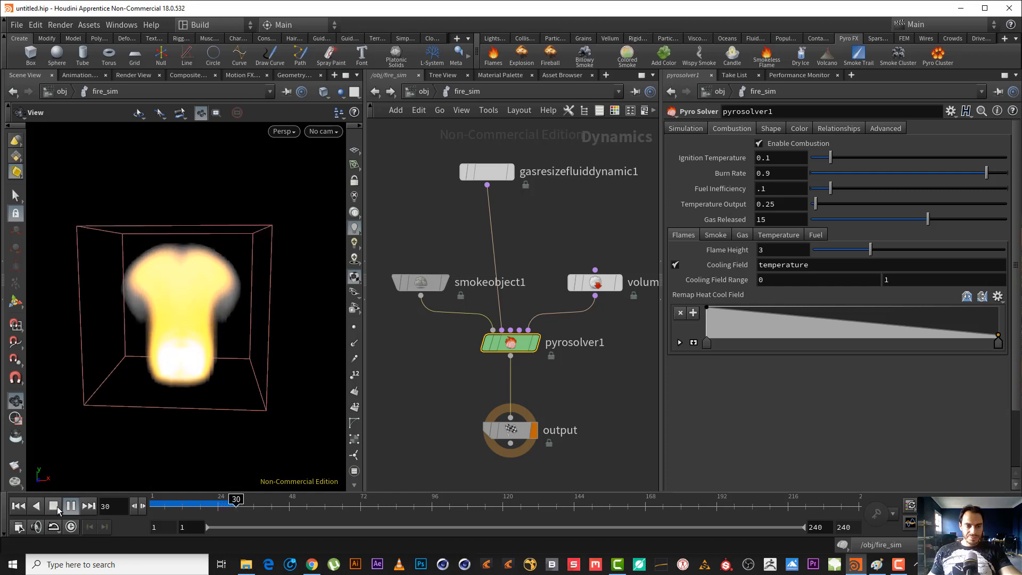
click(56, 506)
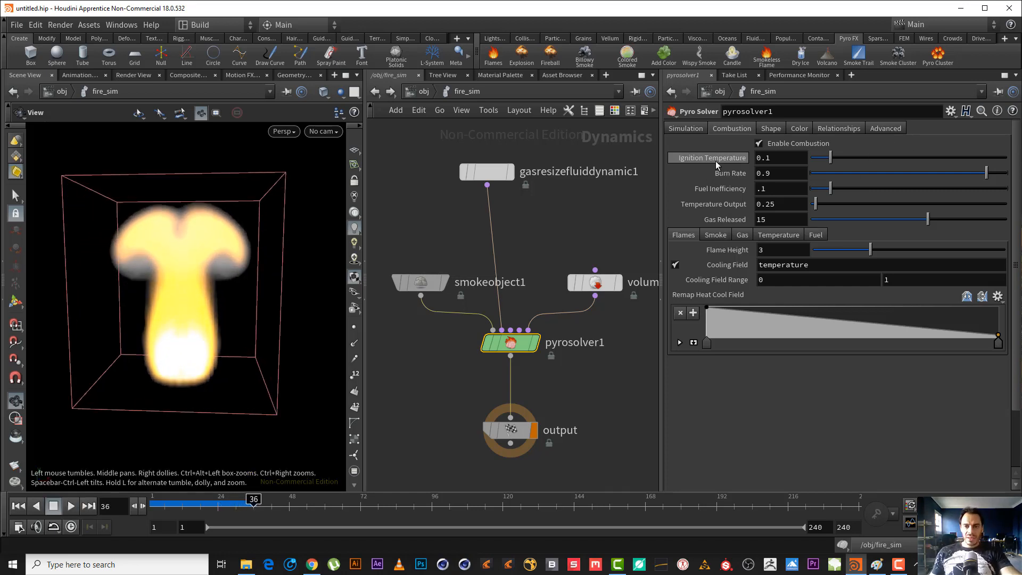
Set the pyro solver's Ignition Temperature to -1.
mouse_move(694, 156)
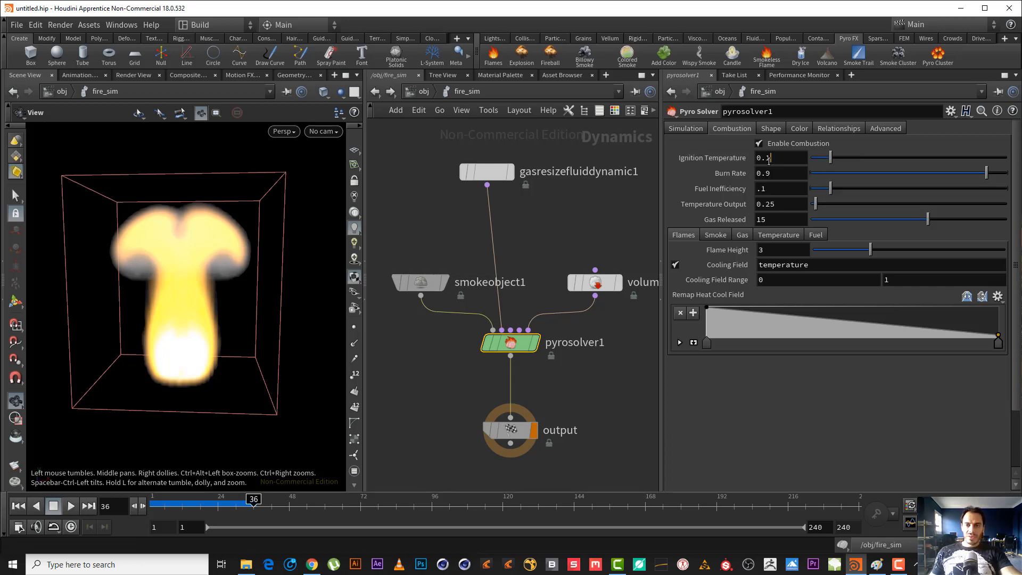
drag(770, 159, 635, 136)
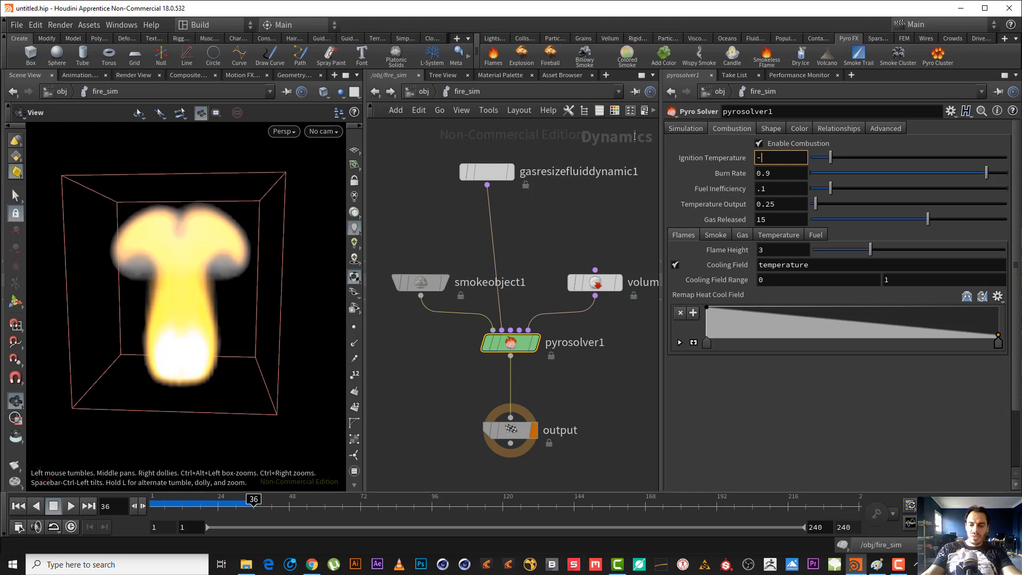
text(-1)
key(Return)
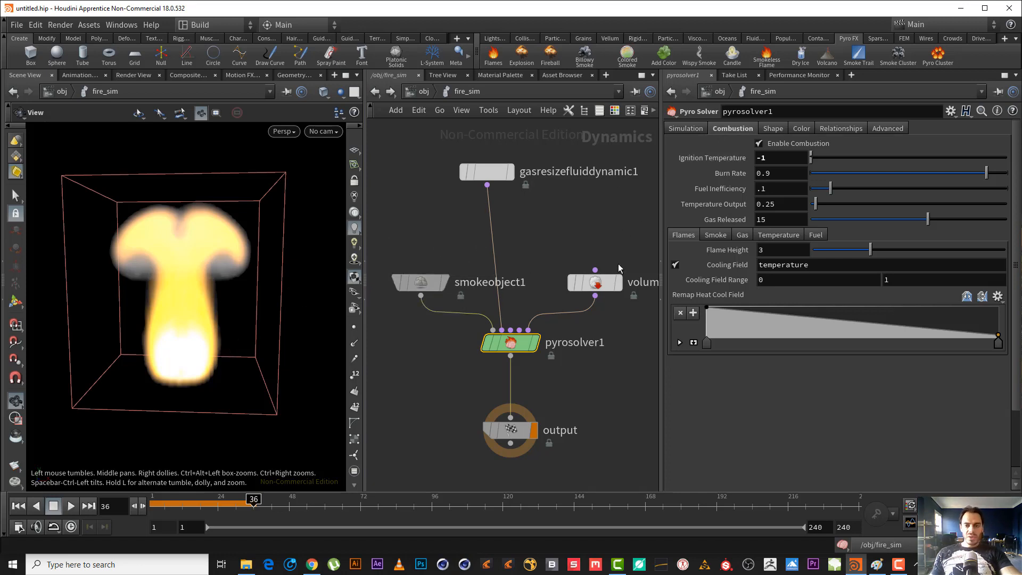
Set the Scale of the temperature operation on the volume source node to 0.
click(596, 282)
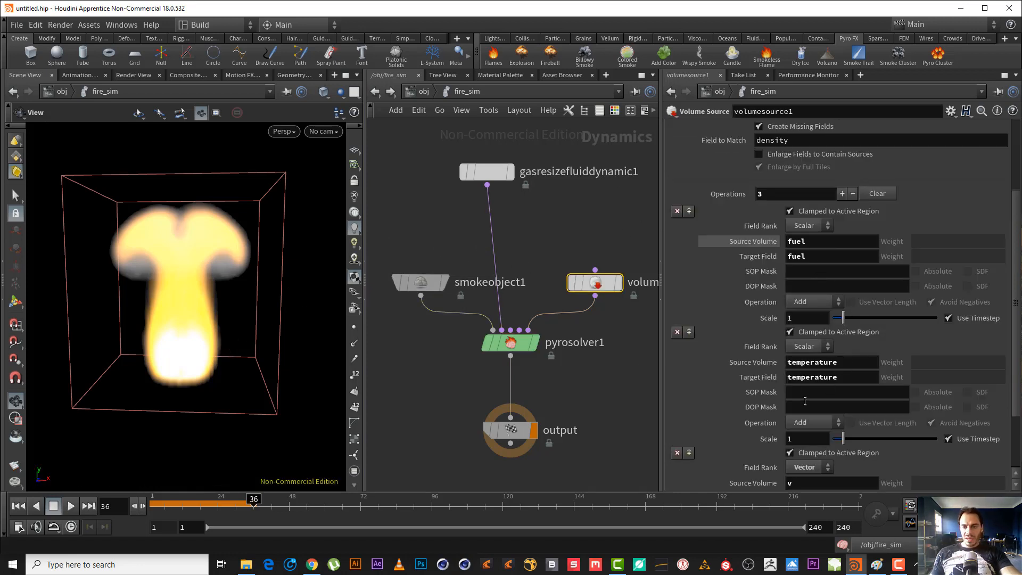
double_click(806, 439)
text(0)
key(Return)
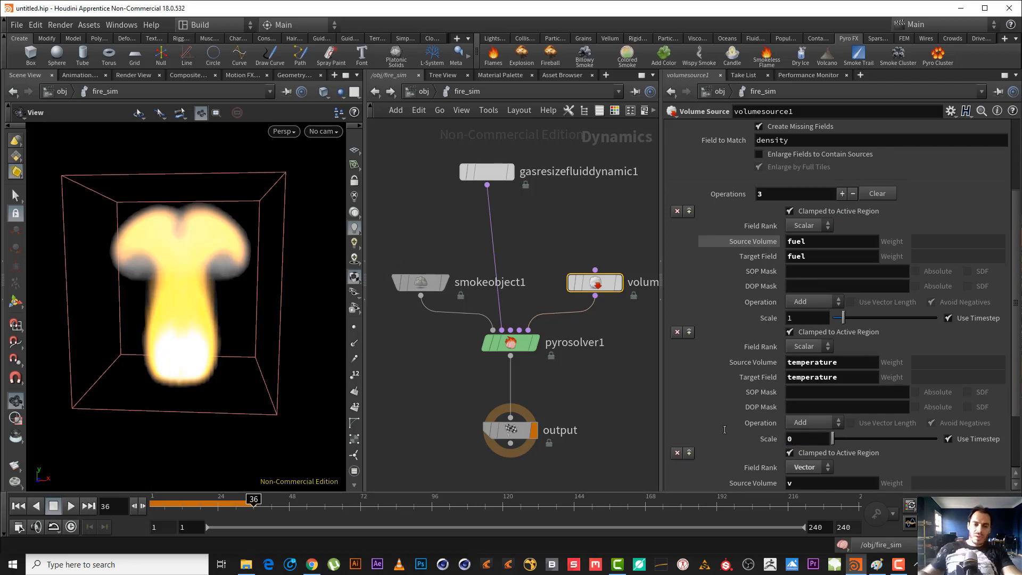
Play the simulation from the first frame without sourced temperature and stop it at frame 79.
click(18, 506)
click(71, 507)
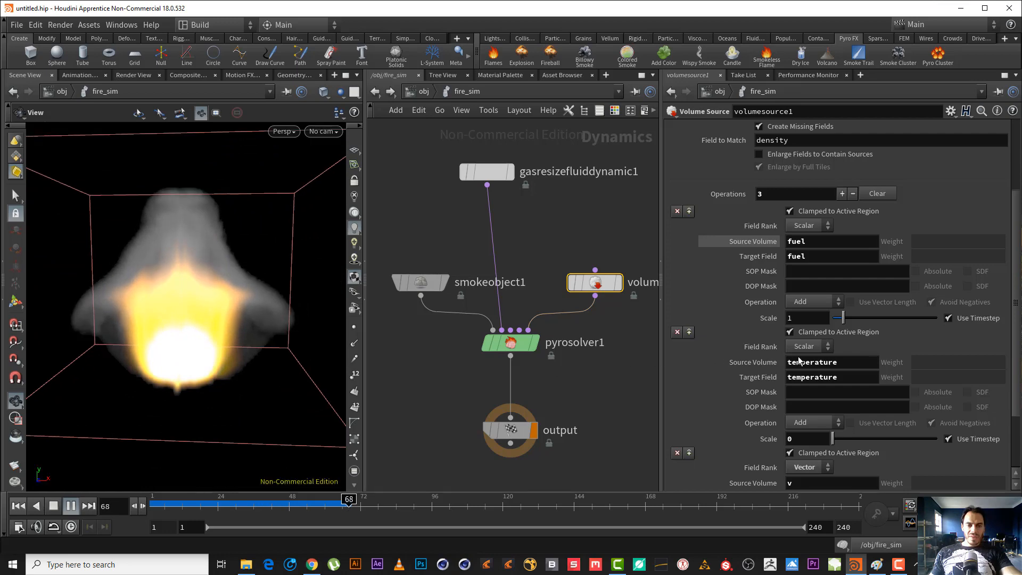
click(52, 509)
Show the Temperature guide of the smoke object and turn off its Multi Field guide.
click(421, 282)
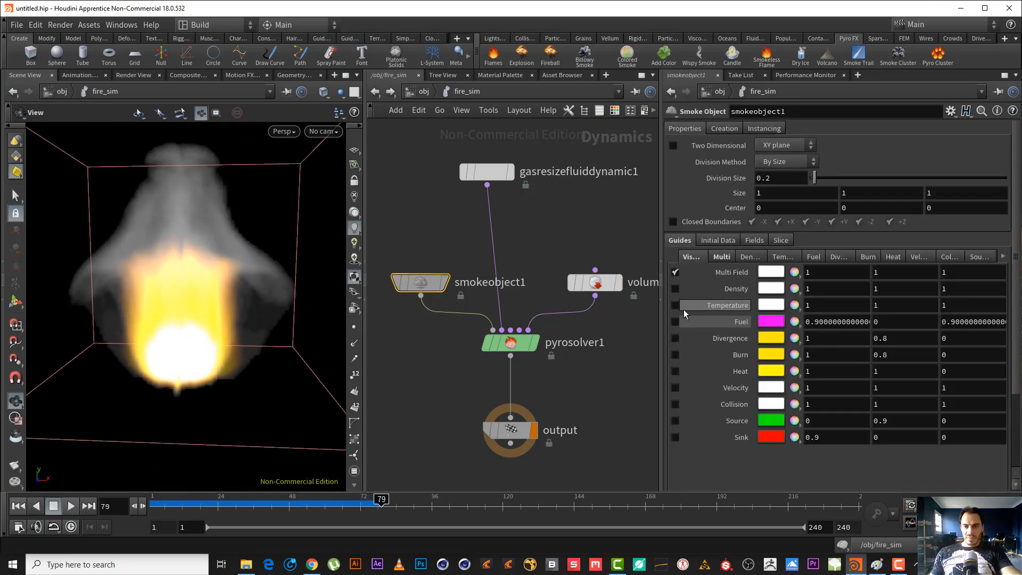
click(674, 306)
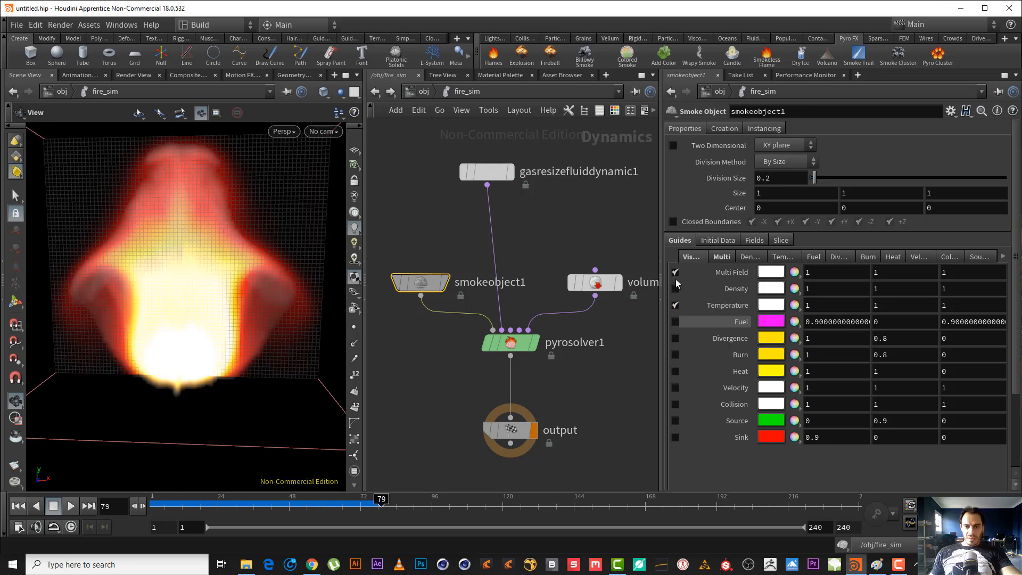
click(675, 272)
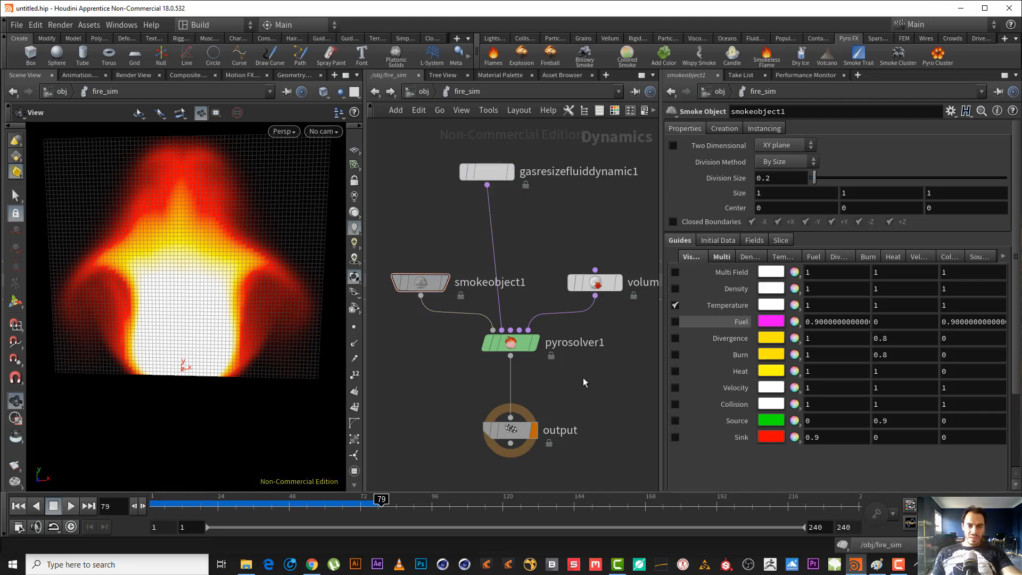
Select the pyro solver and replay the simulation from frame 1 to watch the temperature field.
drag(581, 374, 464, 322)
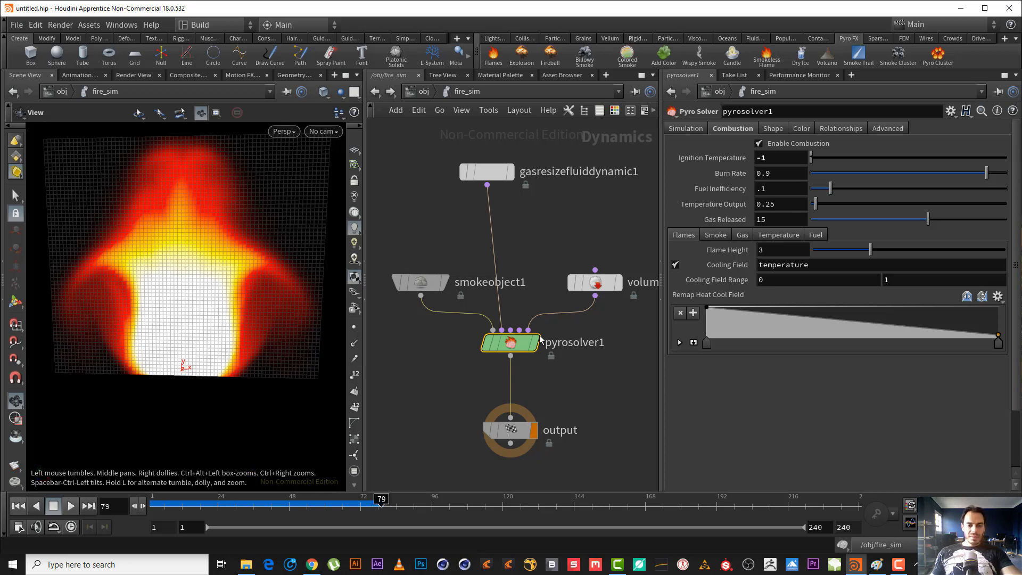
click(151, 506)
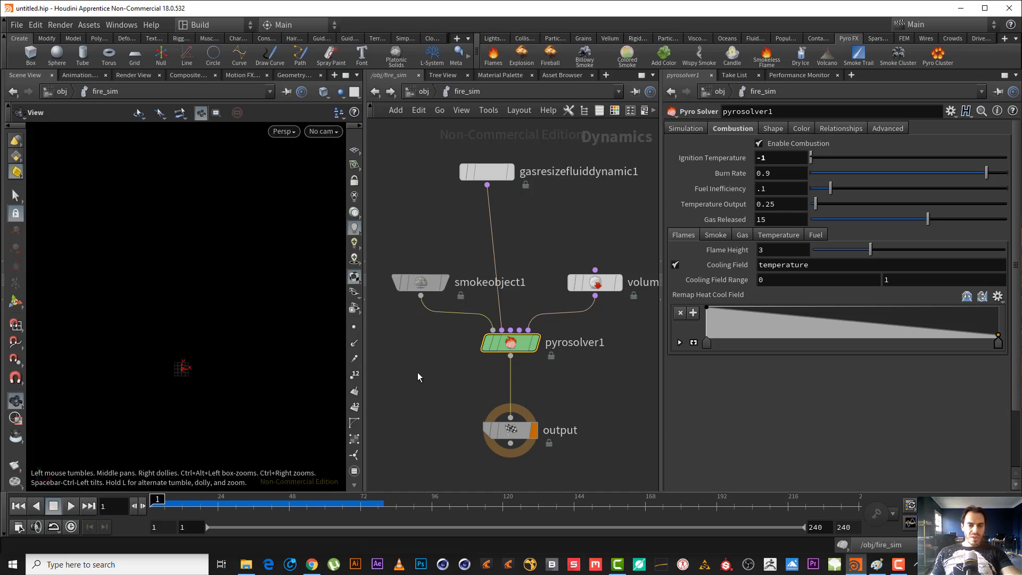
middle_drag(593, 371, 546, 371)
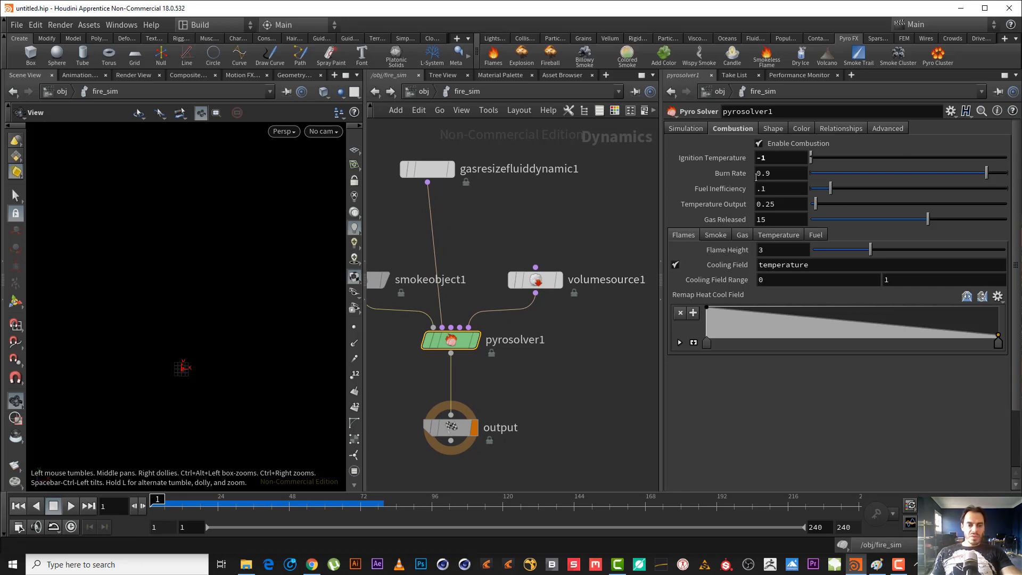
click(71, 506)
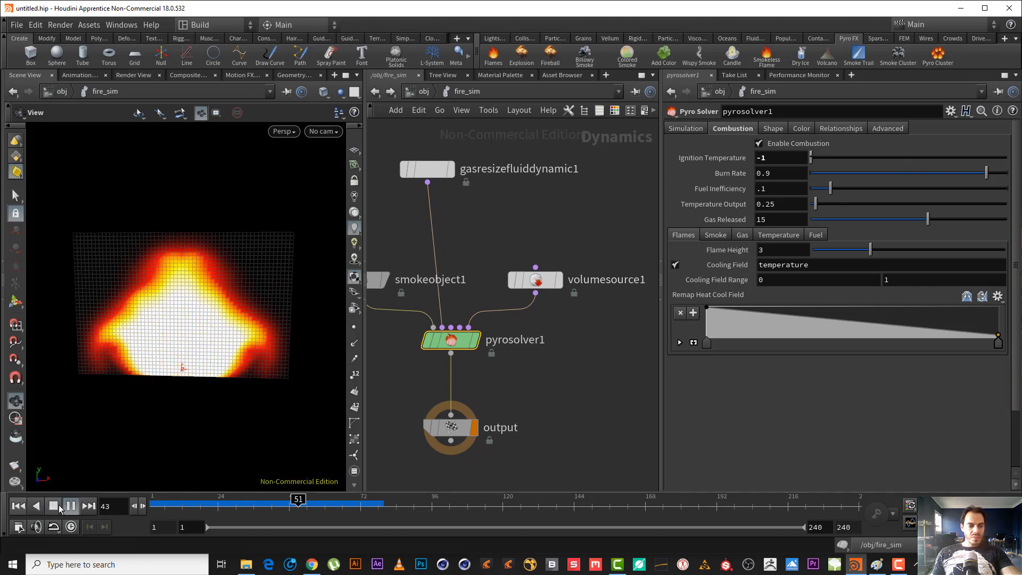
Compare the smoke object's Multi Field display with its Temperature display at frame 73, leaving only the Temperature guide on.
middle_drag(418, 268, 490, 290)
drag(468, 291, 404, 372)
click(675, 305)
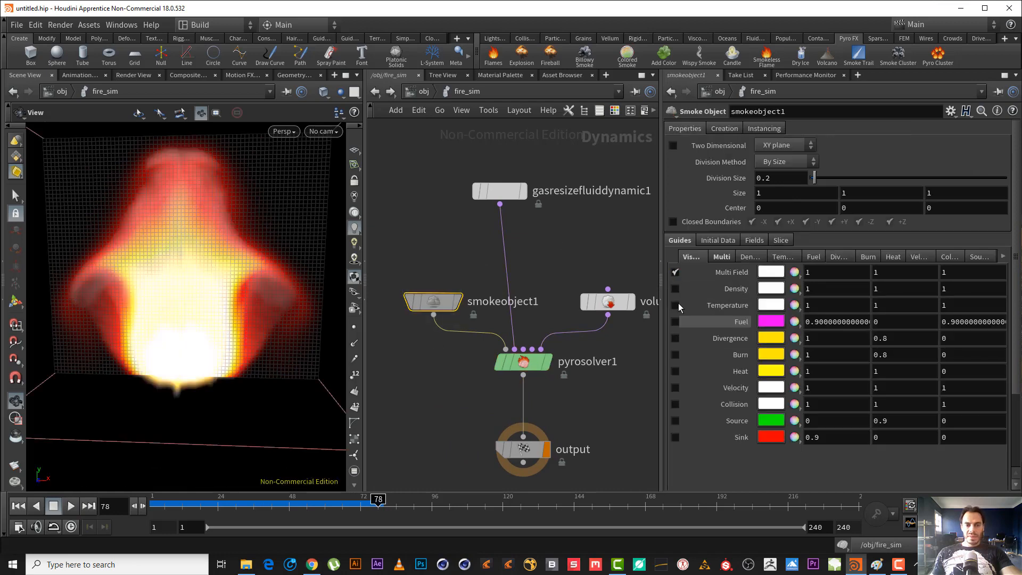
drag(151, 338, 189, 284)
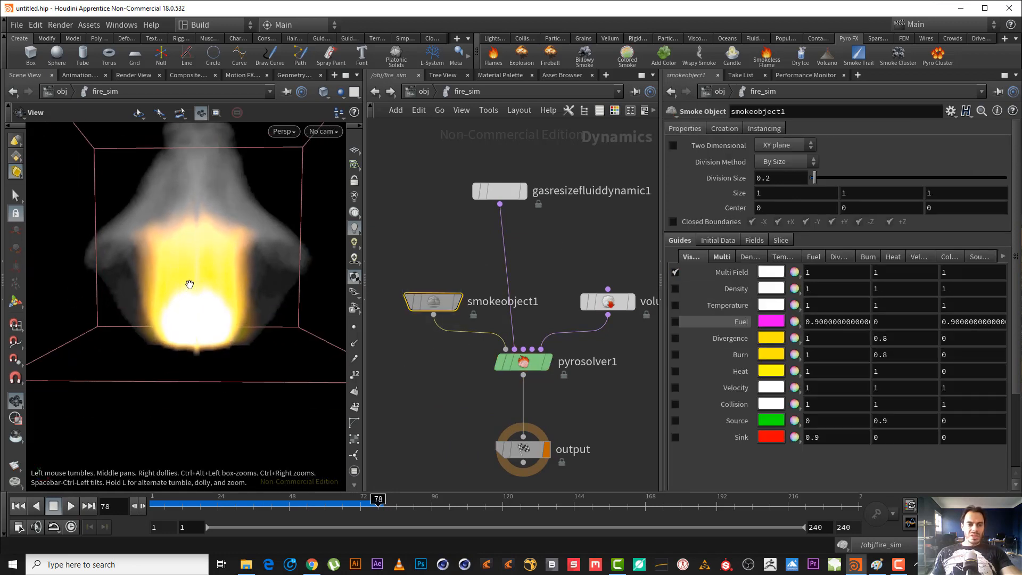
drag(310, 505, 364, 506)
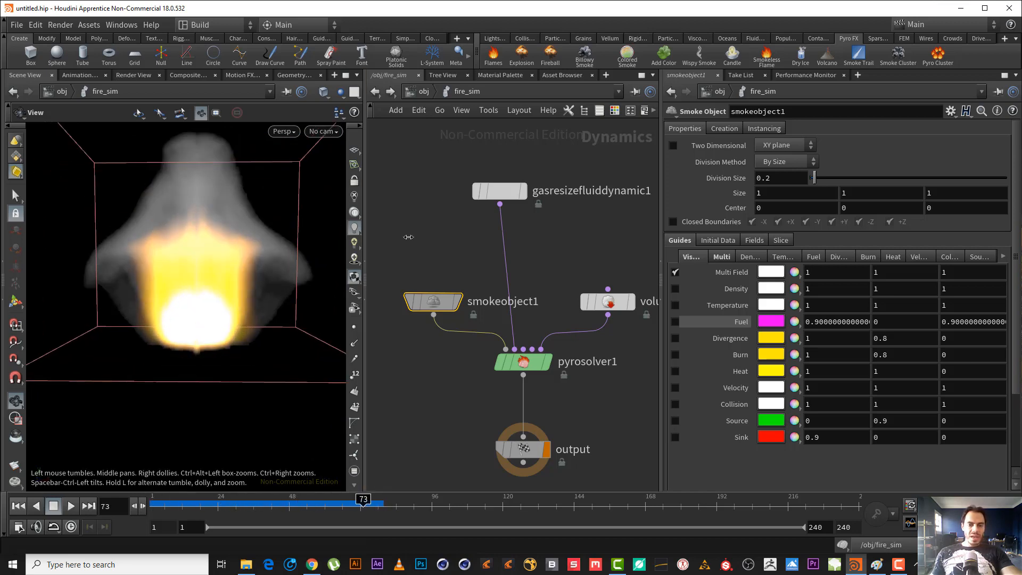
click(675, 305)
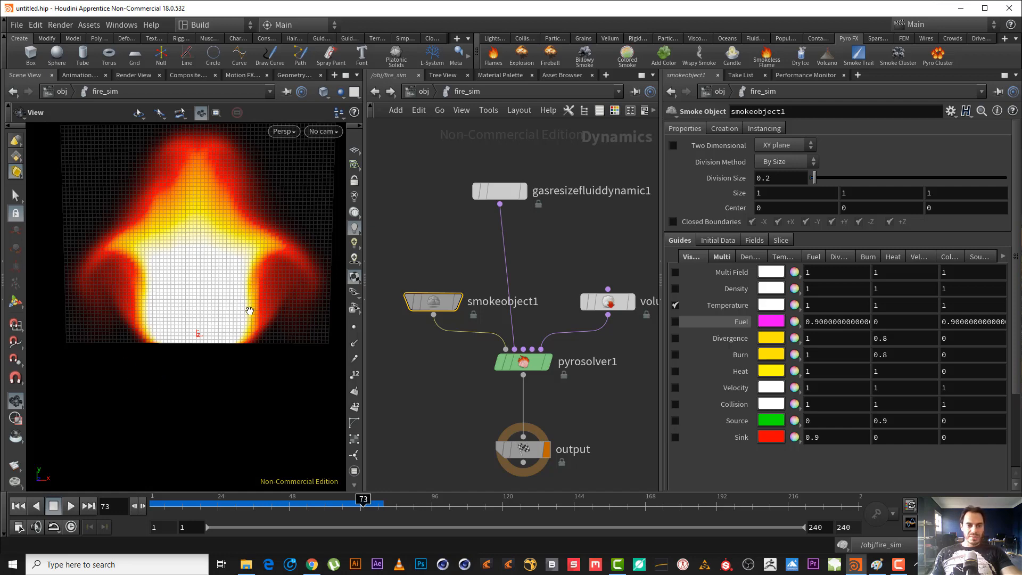
Set the Scale of the volume source's temperature operation to 1 and return the timeline to frame 1.
middle_drag(593, 240, 555, 236)
drag(555, 236, 627, 378)
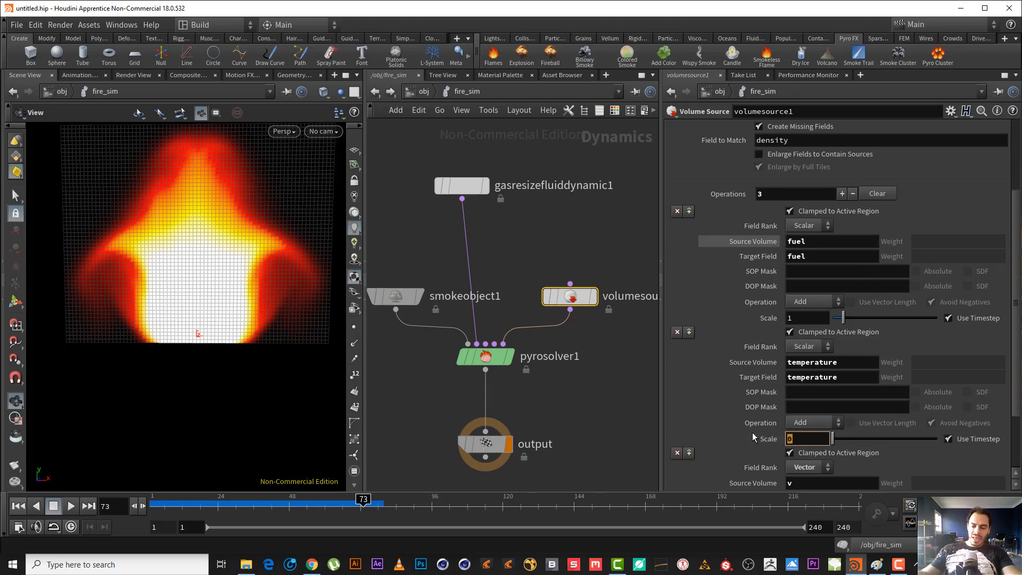
text(1)
key(Return)
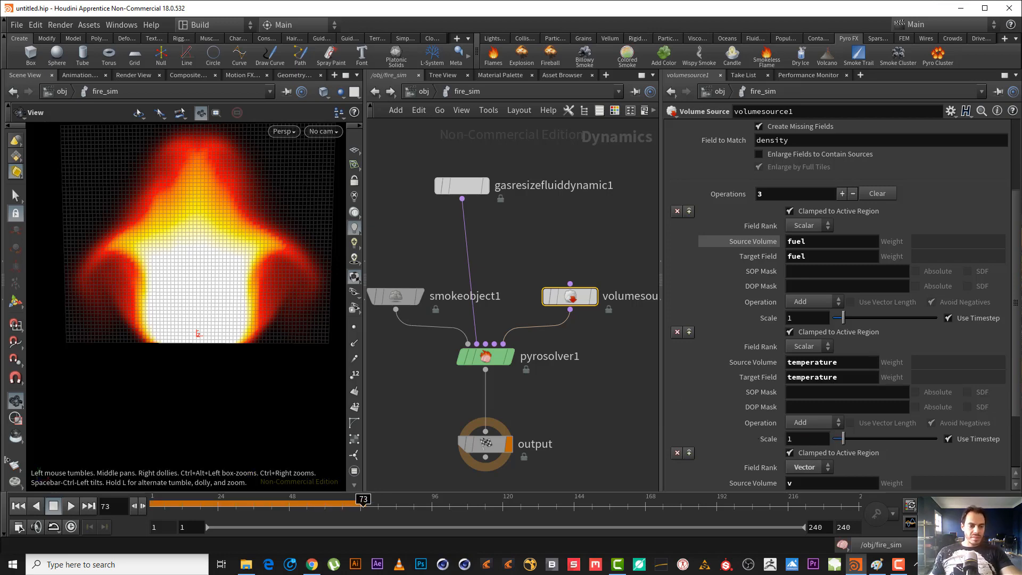
click(18, 508)
middle_drag(497, 198, 534, 209)
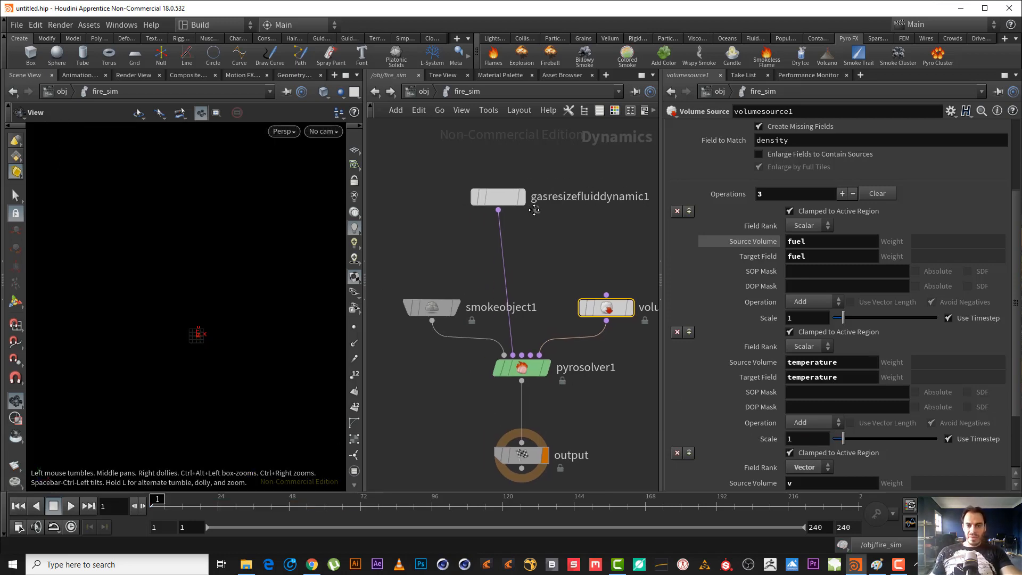
Examine the pyro solver's combustion settings, including Burn Rate, and the gas resize node's bounds and reference fields.
click(518, 365)
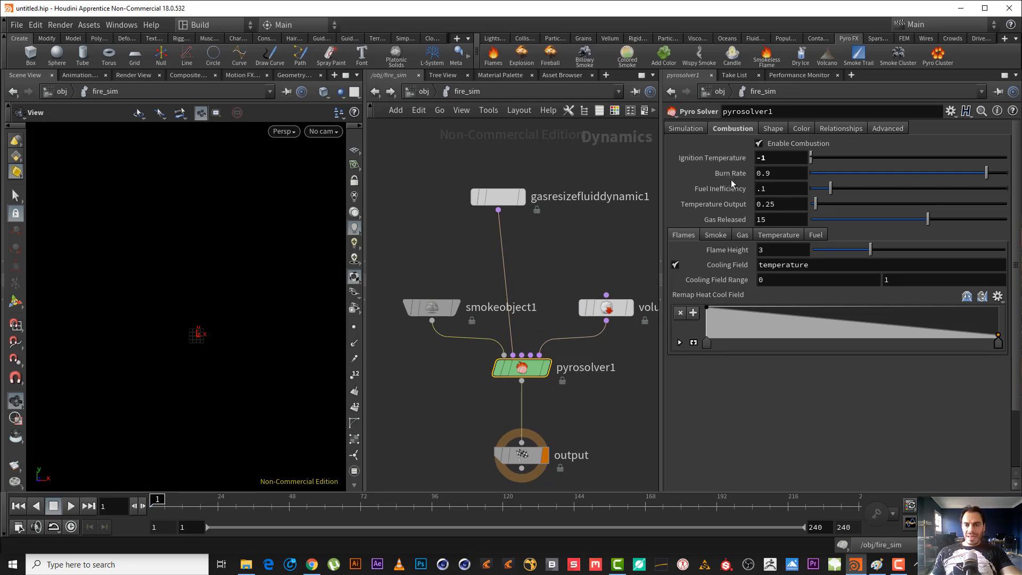
mouse_move(732, 177)
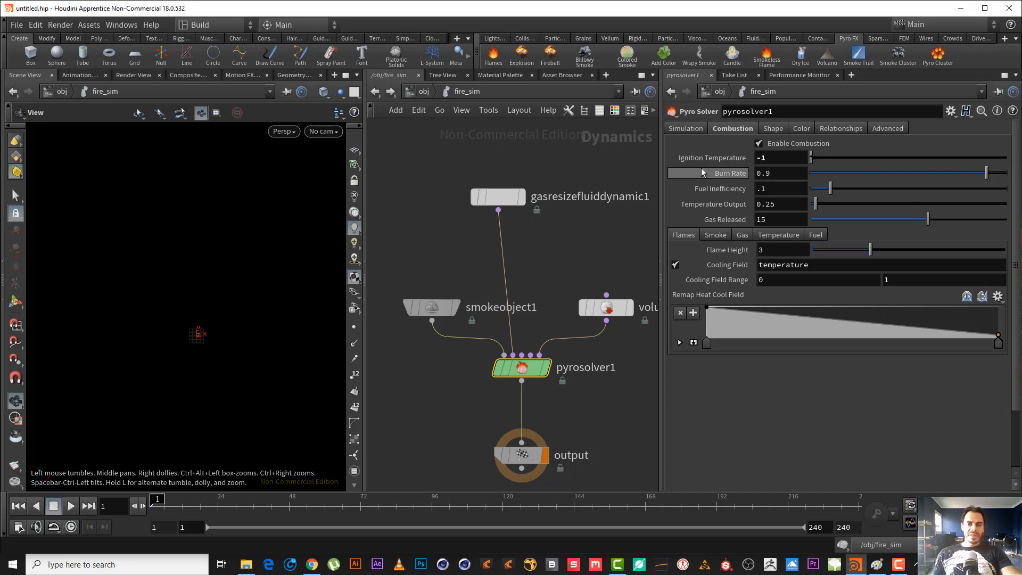
drag(588, 250, 473, 169)
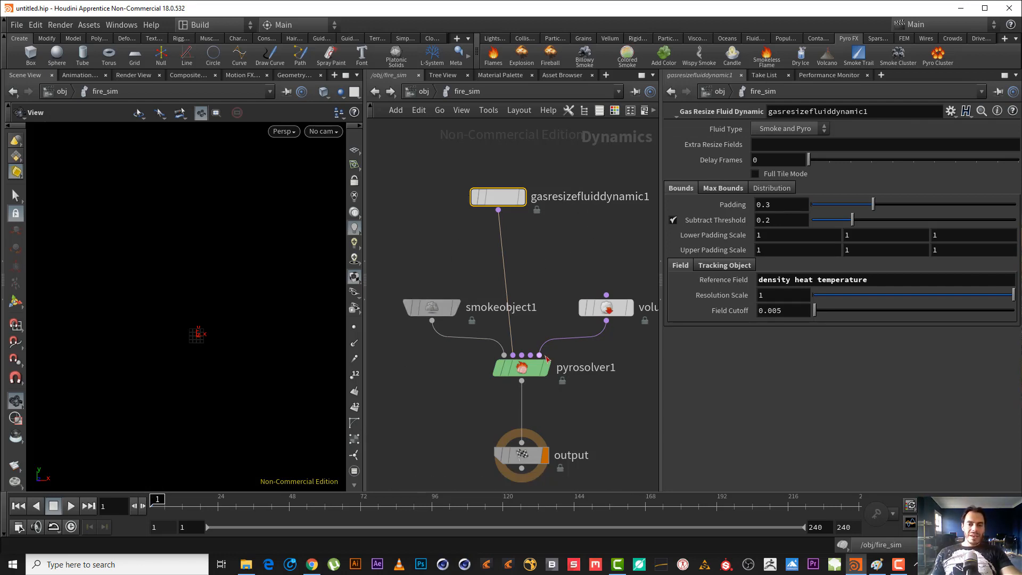
drag(595, 403, 466, 352)
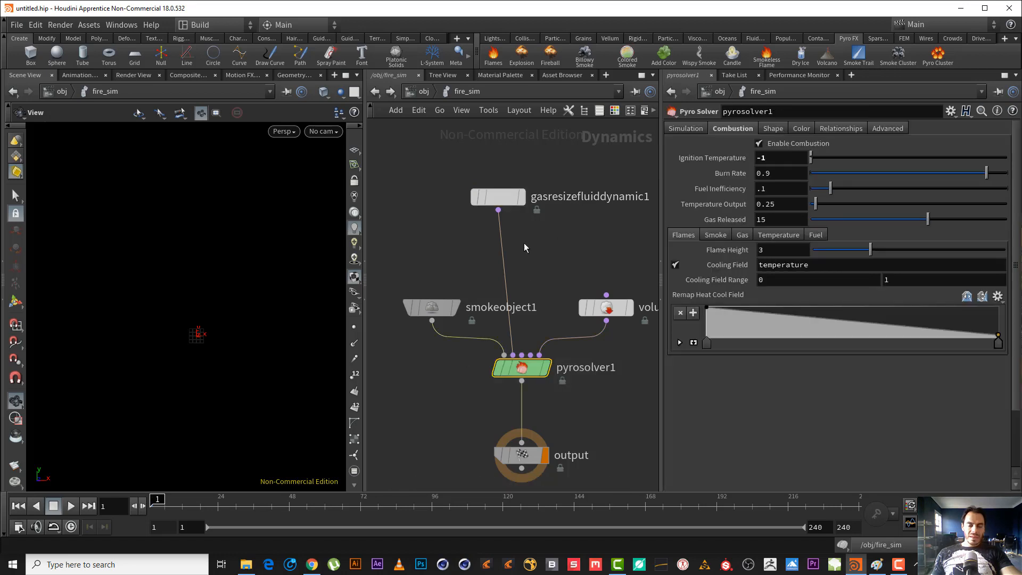
drag(524, 243, 462, 165)
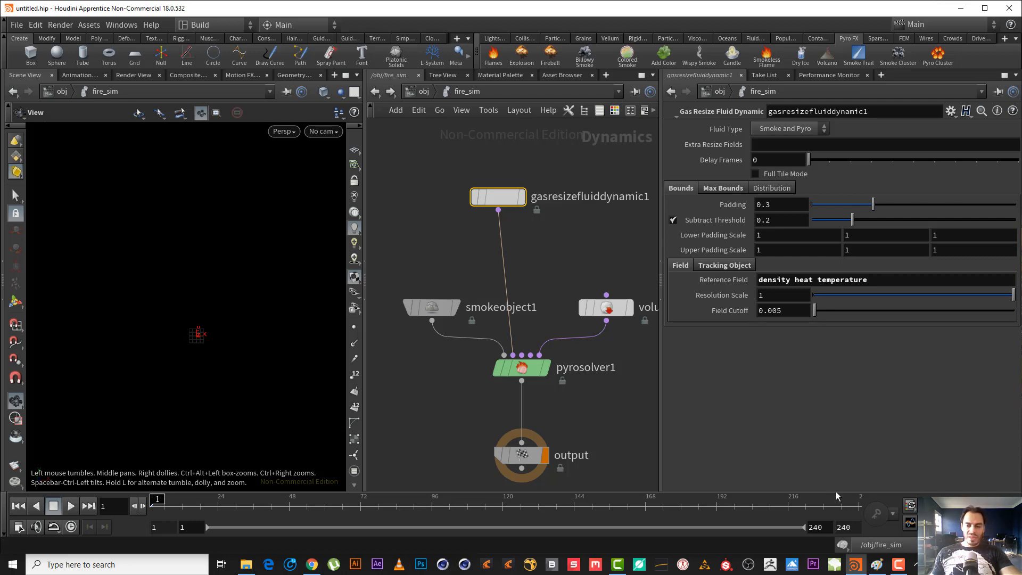
Switch to Paint and sketch a closed pink outline on a blank canvas, writing "fuel" beneath it in pink.
click(878, 564)
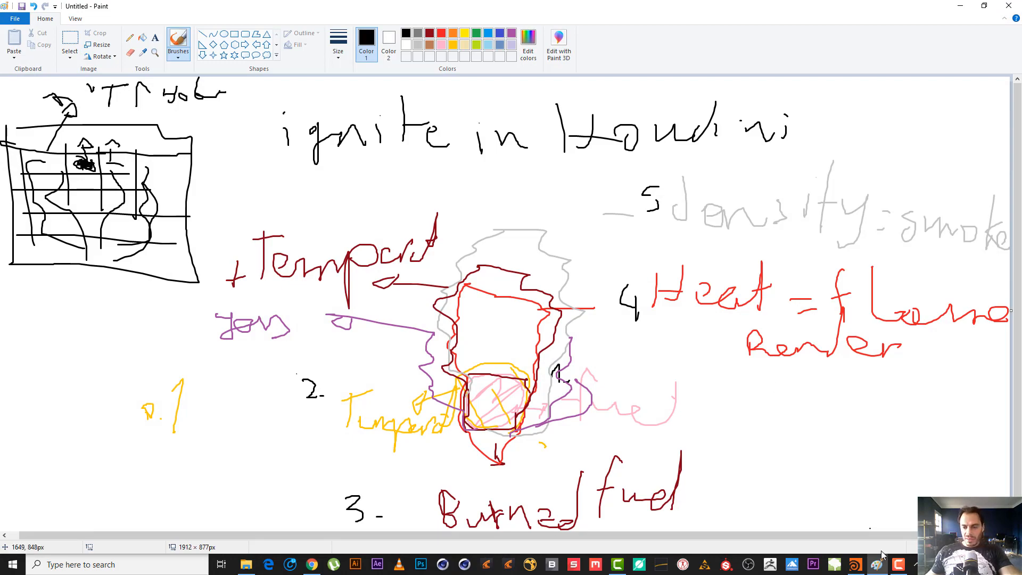
click(855, 564)
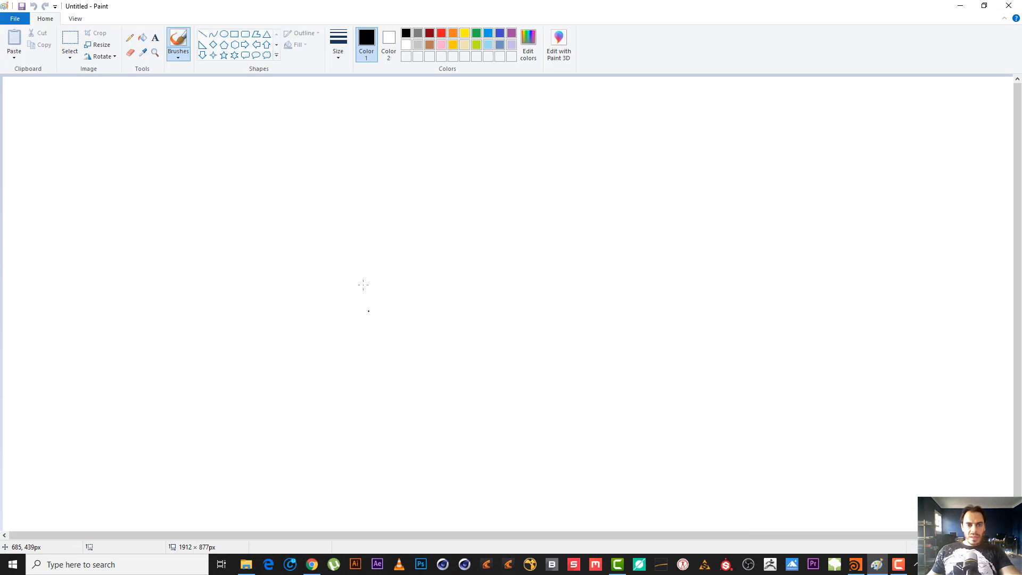
click(490, 45)
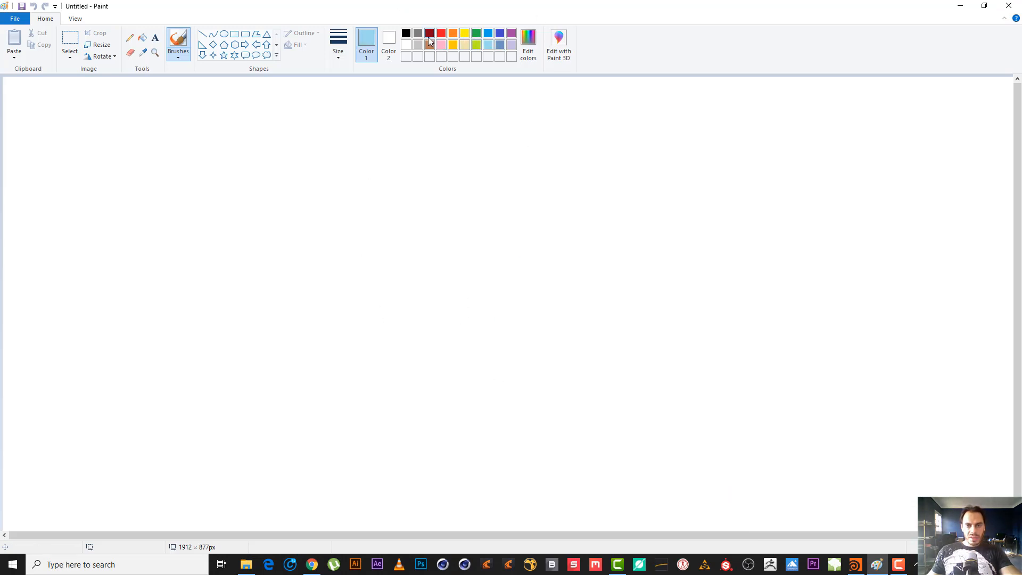
click(441, 44)
mouse_move(453, 333)
mouse_down()
mouse_move(508, 321)
mouse_move(589, 388)
mouse_move(471, 411)
mouse_move(473, 316)
mouse_up()
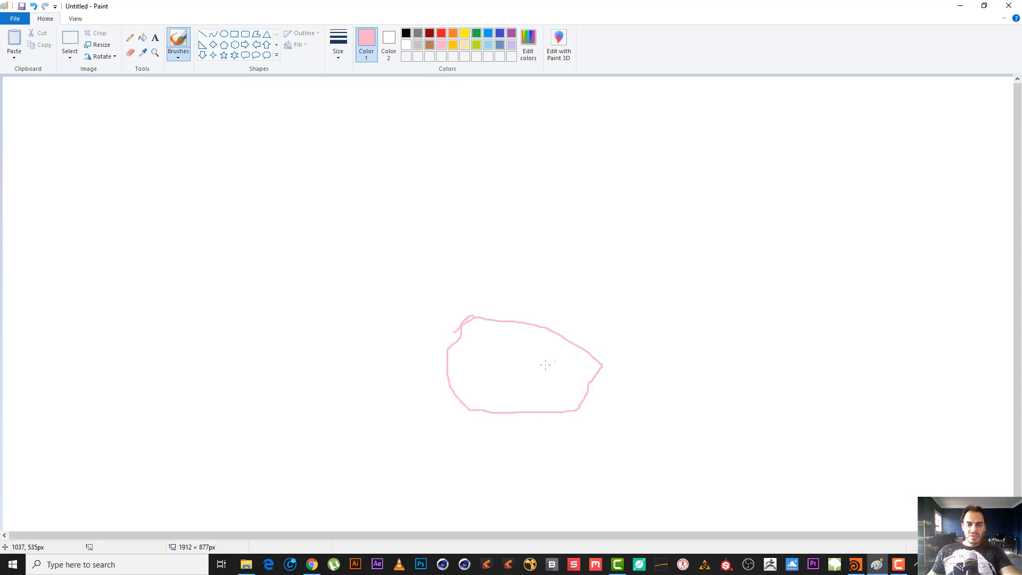
mouse_move(489, 463)
mouse_down()
mouse_move(503, 429)
mouse_move(520, 446)
mouse_move(583, 457)
mouse_up()
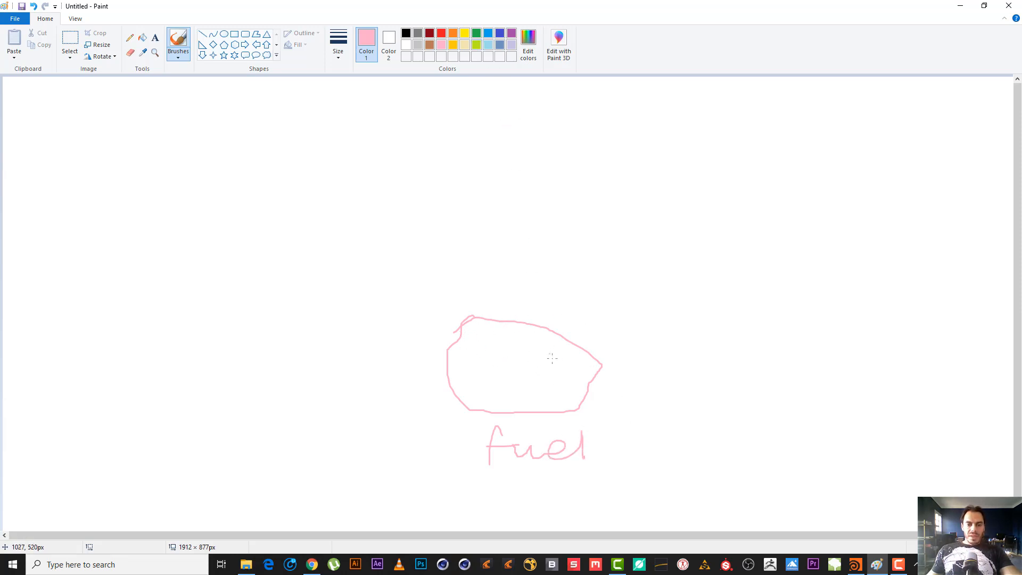
Undo the stray pink stroke and write "burn" in gold beside the "fuel" label.
mouse_move(698, 413)
mouse_down()
mouse_move(698, 451)
mouse_move(761, 431)
mouse_up()
key(ctrl+z)
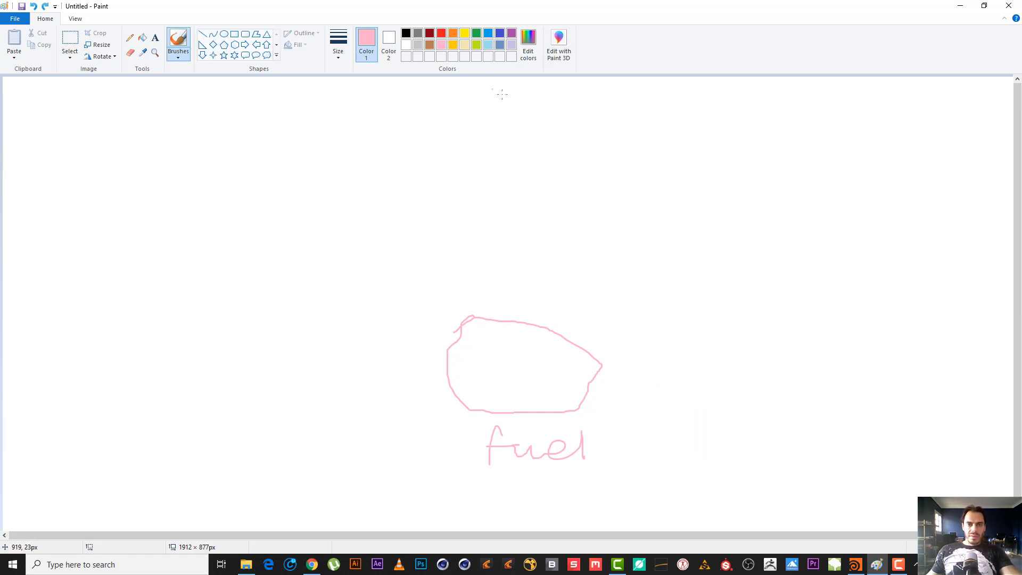
click(453, 45)
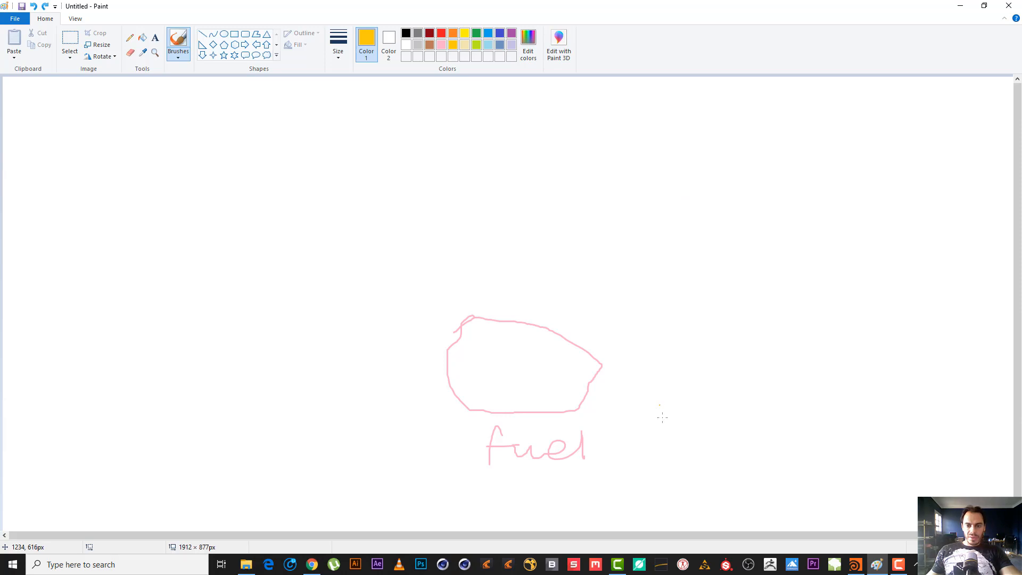
mouse_move(661, 408)
mouse_down()
mouse_move(677, 439)
mouse_move(749, 435)
mouse_move(797, 454)
mouse_up()
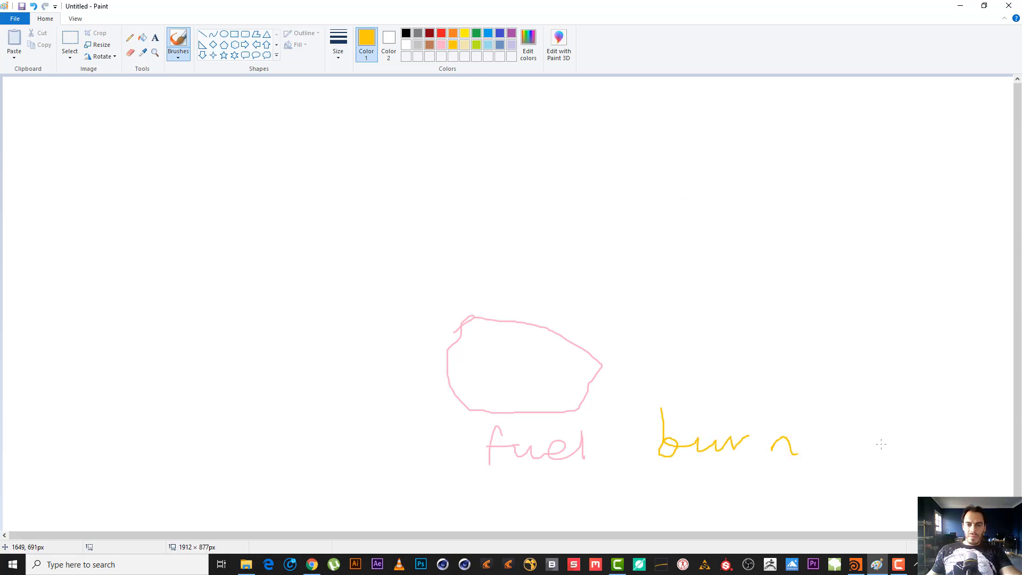
Switch to Houdini and select the pyro solver to read its Burn Rate among the combustion settings.
key(alt+Tab)
key(alt+Tab)
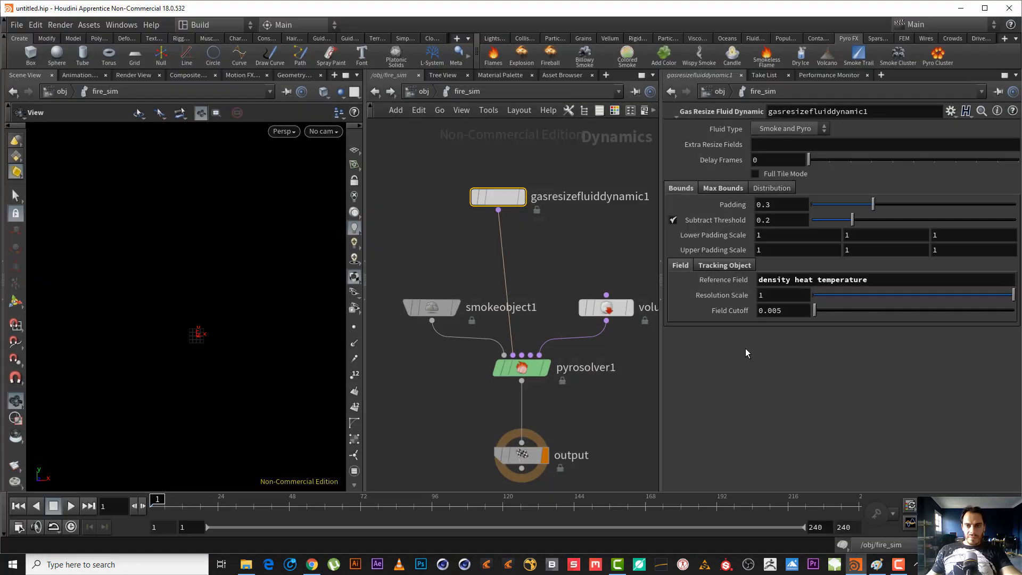
click(503, 367)
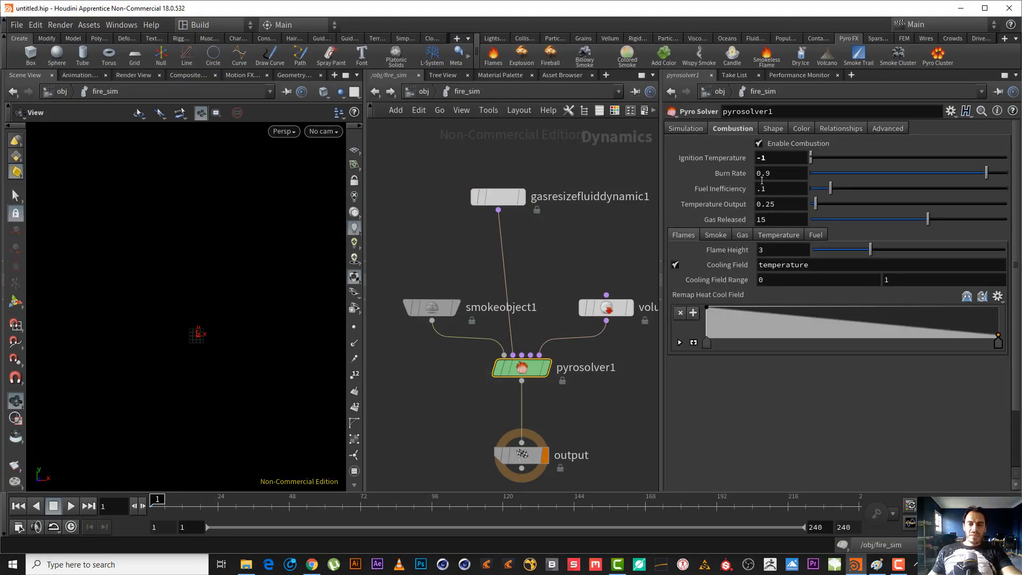
Switch to Paint and write "%90" in gold inside the pink fuel outline.
key(alt+Tab)
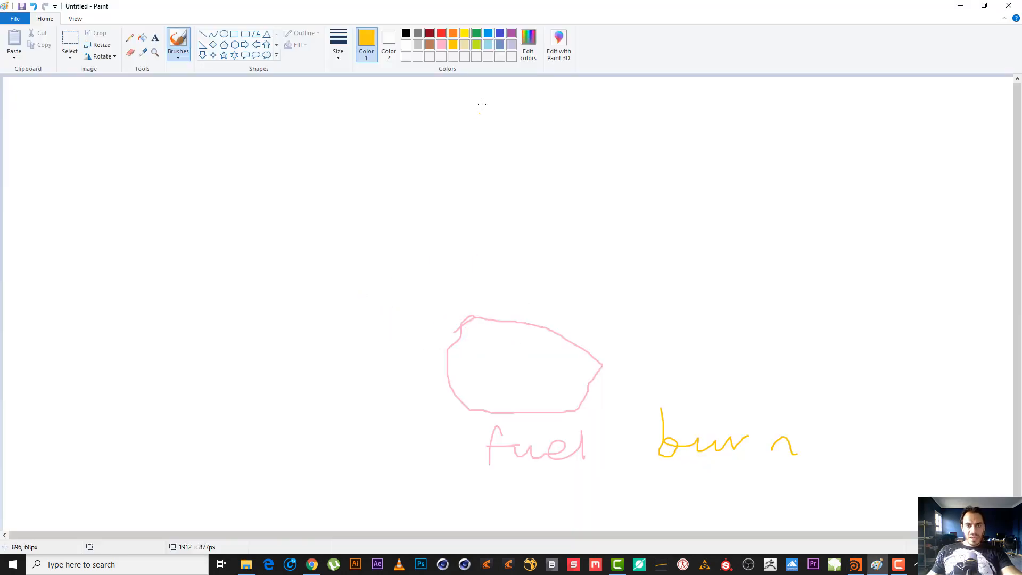
click(442, 47)
click(454, 47)
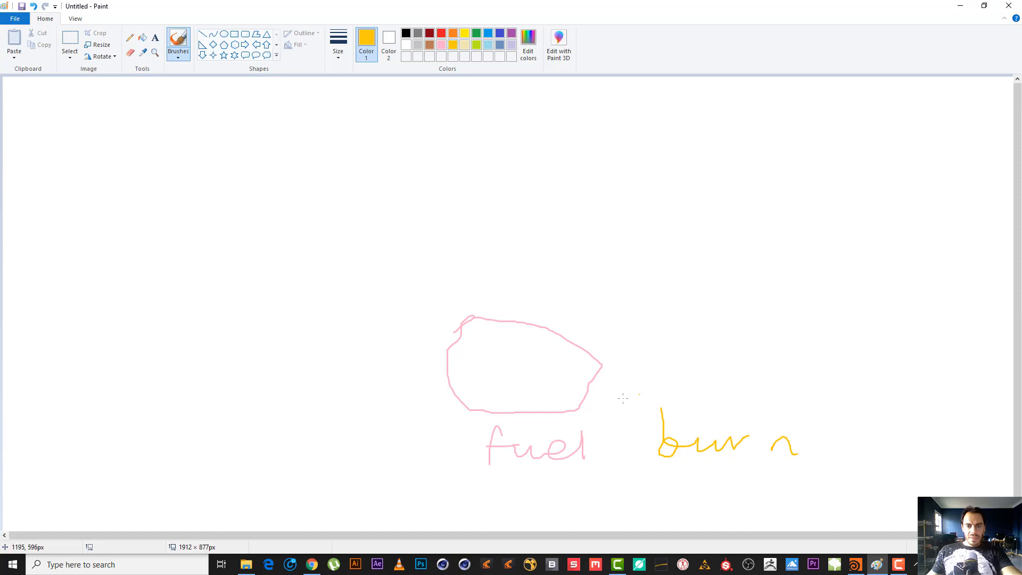
drag(503, 350, 474, 382)
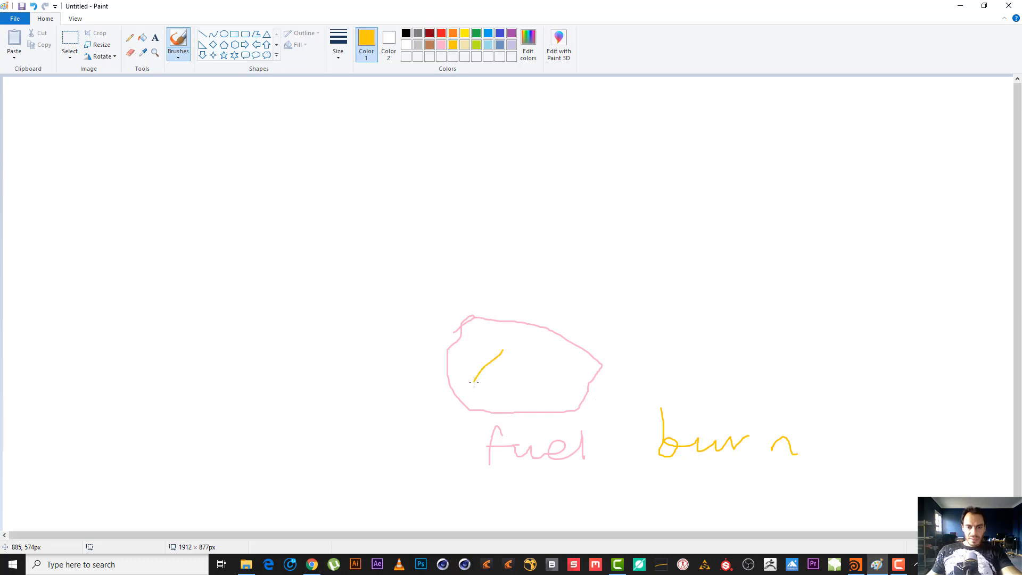
mouse_move(494, 346)
mouse_down()
mouse_move(525, 388)
mouse_move(514, 391)
mouse_up()
drag(541, 355, 521, 355)
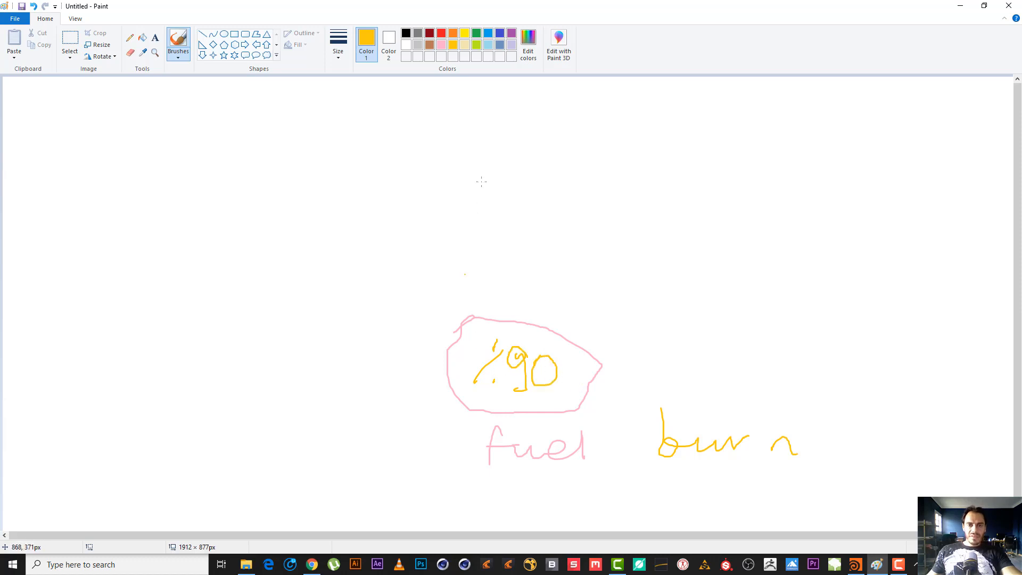
Hatch the left part of the fuel outline with pink brush strokes.
click(442, 45)
mouse_move(458, 387)
mouse_down()
mouse_move(453, 367)
mouse_move(476, 328)
mouse_move(524, 367)
mouse_move(477, 398)
mouse_up()
drag(473, 353, 491, 377)
drag(503, 351, 531, 375)
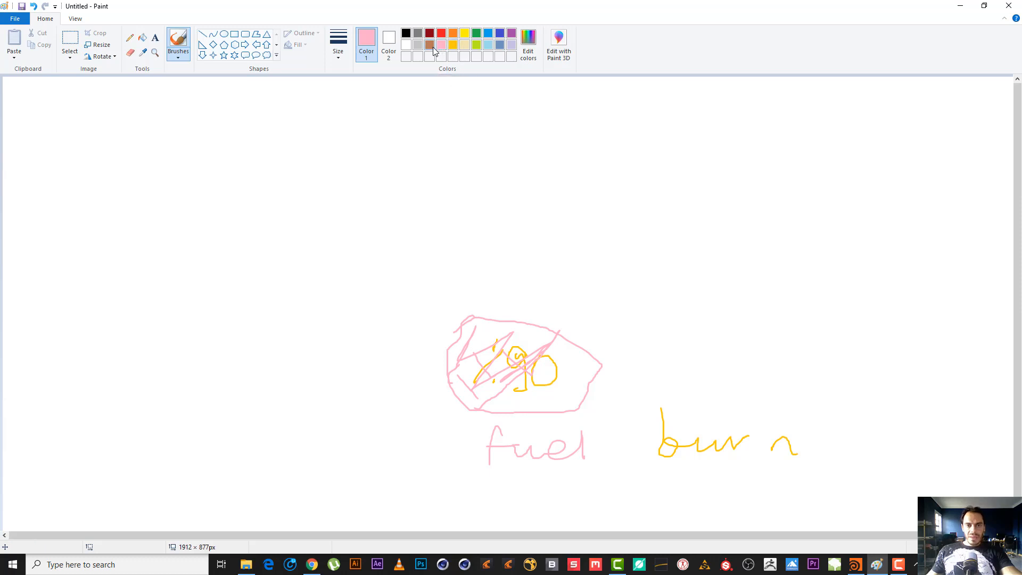
Hatch the remaining right part of the fuel outline with brown brush strokes.
click(430, 44)
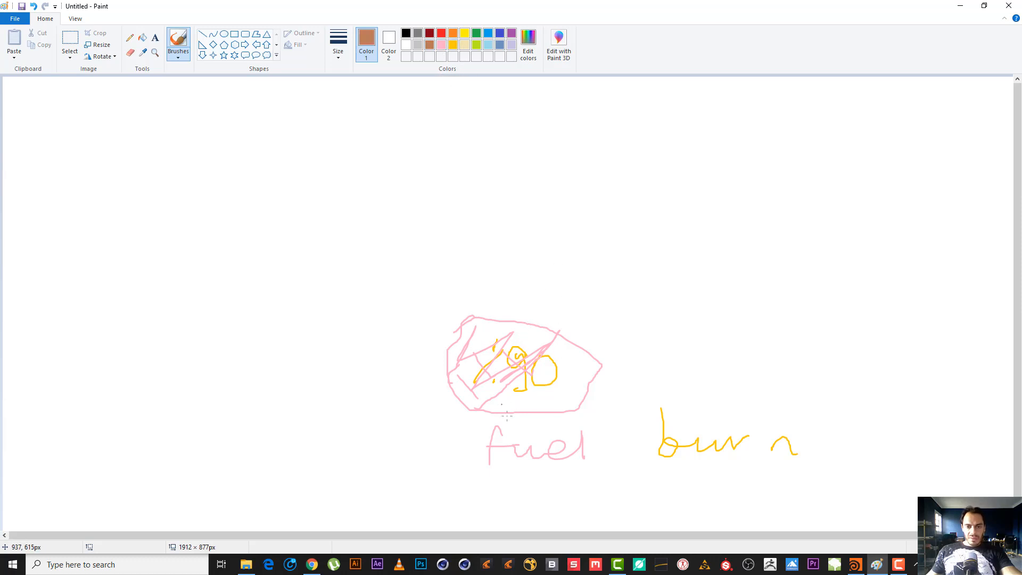
drag(512, 392, 553, 417)
drag(529, 383, 571, 406)
drag(531, 367, 569, 385)
mouse_move(546, 352)
mouse_down()
mouse_move(599, 376)
mouse_move(582, 350)
mouse_move(551, 390)
mouse_move(565, 434)
mouse_up()
Draw a brown arrow pointing right from the brown hatched part and write "second" at its end.
mouse_move(594, 363)
mouse_down()
mouse_move(616, 354)
mouse_move(637, 364)
mouse_move(638, 353)
mouse_up()
drag(634, 380, 636, 345)
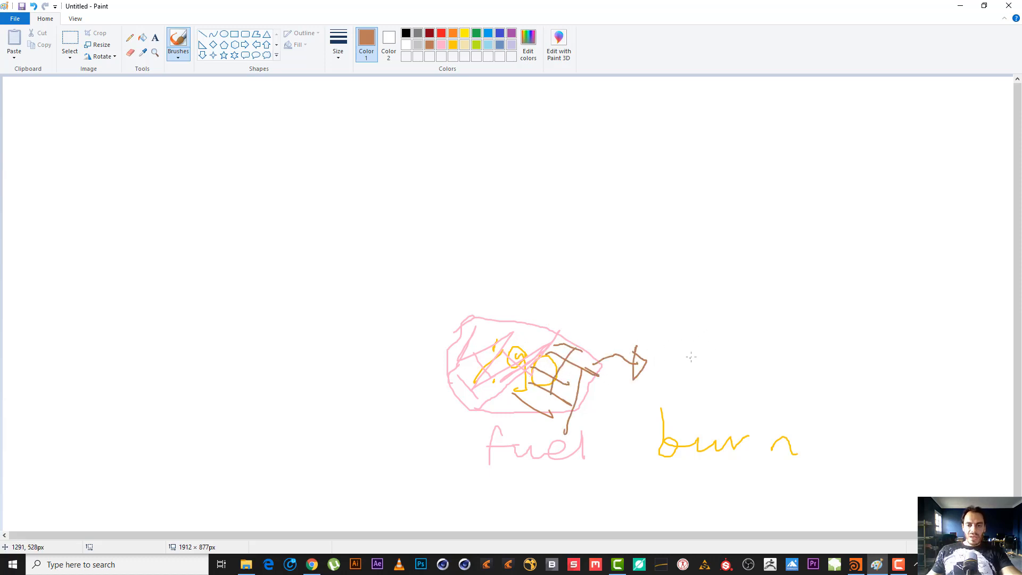
mouse_move(715, 348)
mouse_down()
mouse_move(748, 367)
mouse_move(713, 378)
mouse_move(823, 363)
mouse_move(881, 335)
mouse_move(881, 283)
mouse_up()
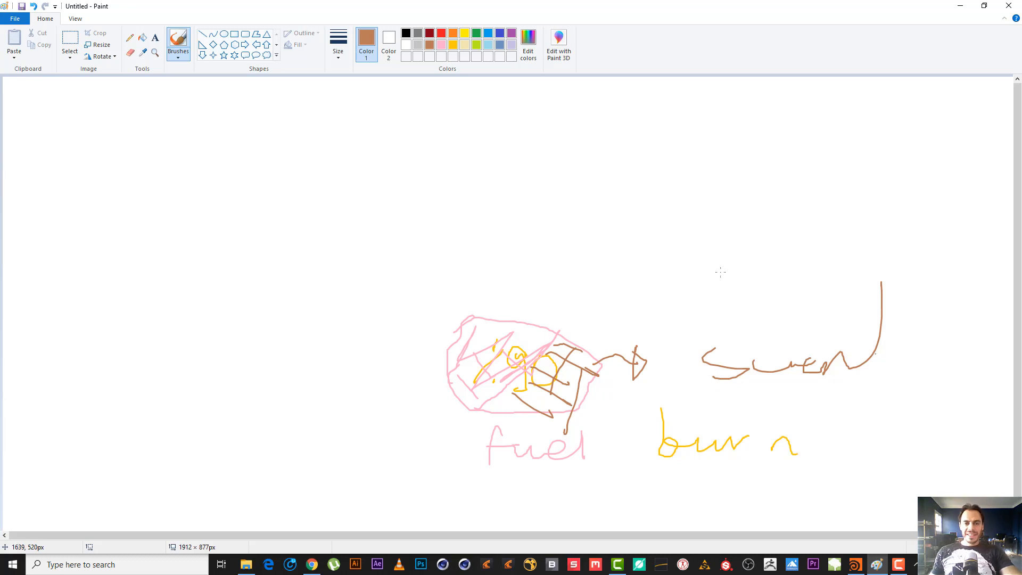
Switch to Houdini and examine the pyro solver's Fuel Inefficiency setting.
key(alt+Tab)
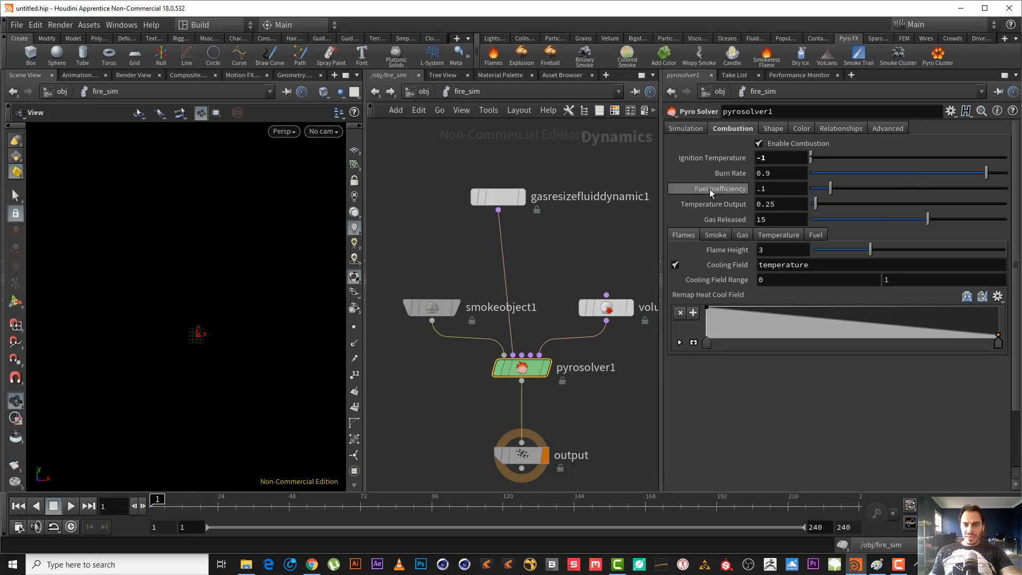
mouse_move(711, 192)
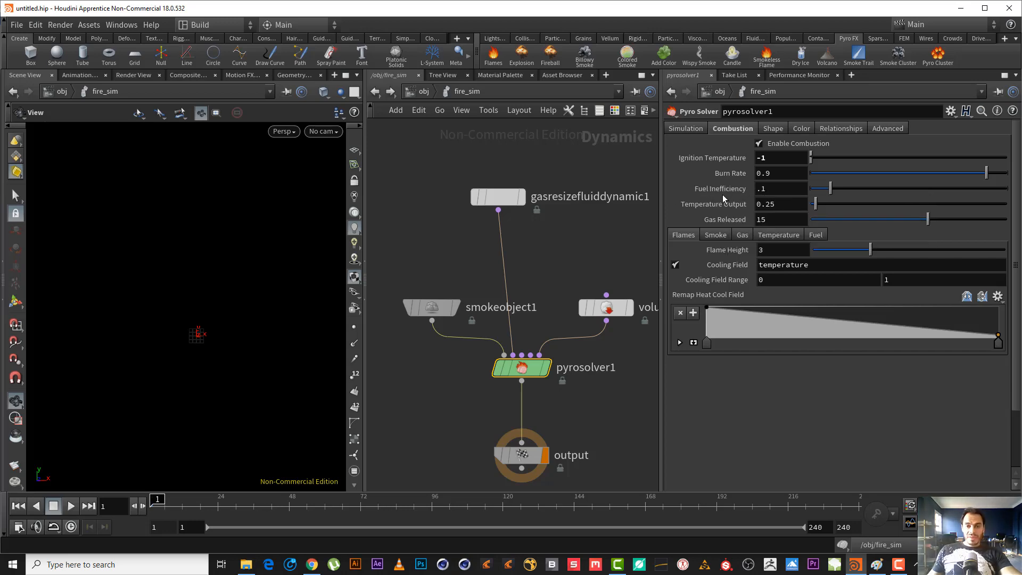
Switch to Paint and draw a smaller pink hatched fuel shape to the left of the existing diagram.
key(alt+Tab)
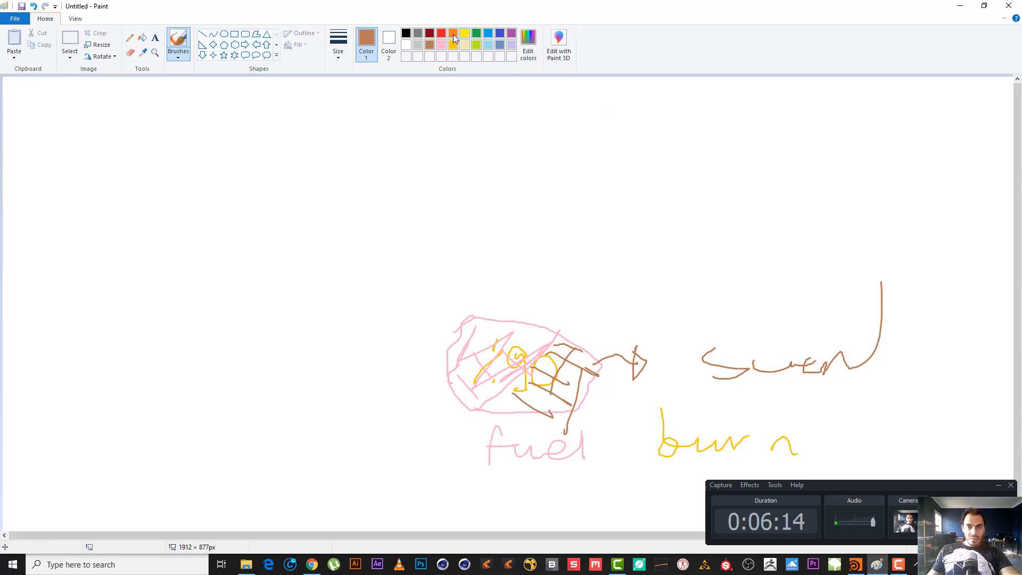
click(442, 45)
mouse_move(163, 345)
mouse_down()
mouse_move(208, 392)
mouse_move(158, 346)
mouse_move(223, 376)
mouse_up()
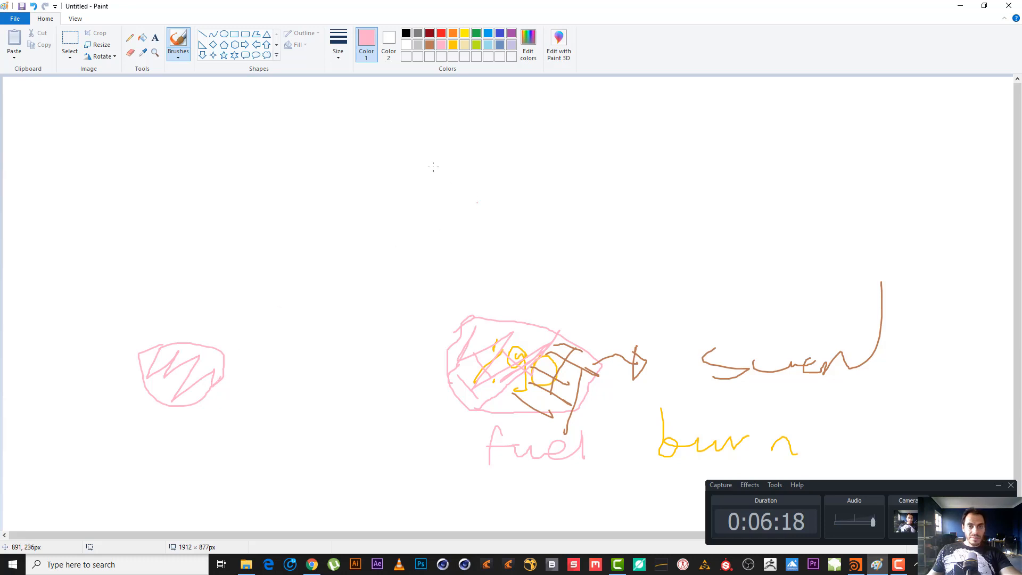
Scribble dark red loops over the left part of the small pink fuel shape.
click(430, 44)
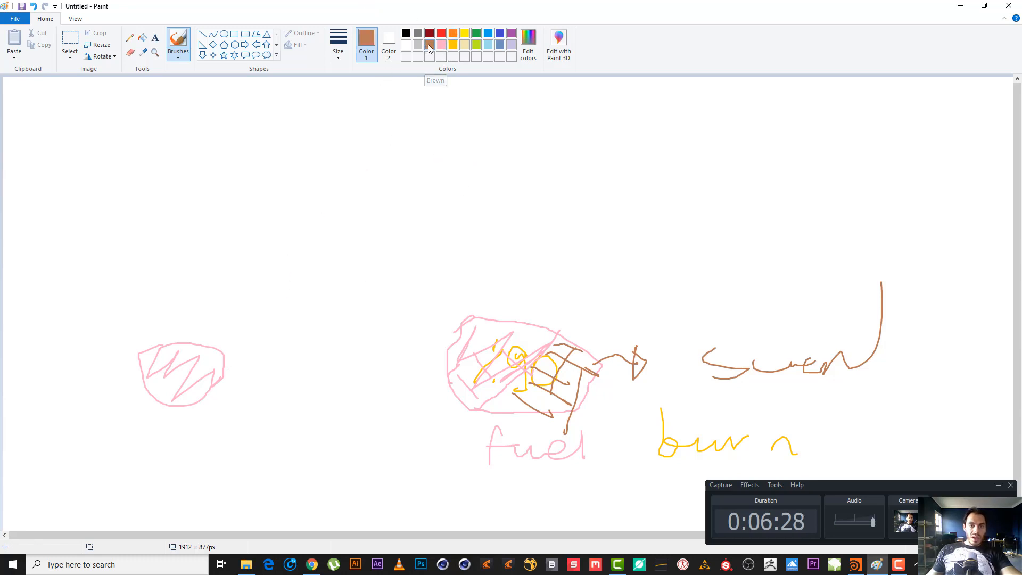
click(430, 33)
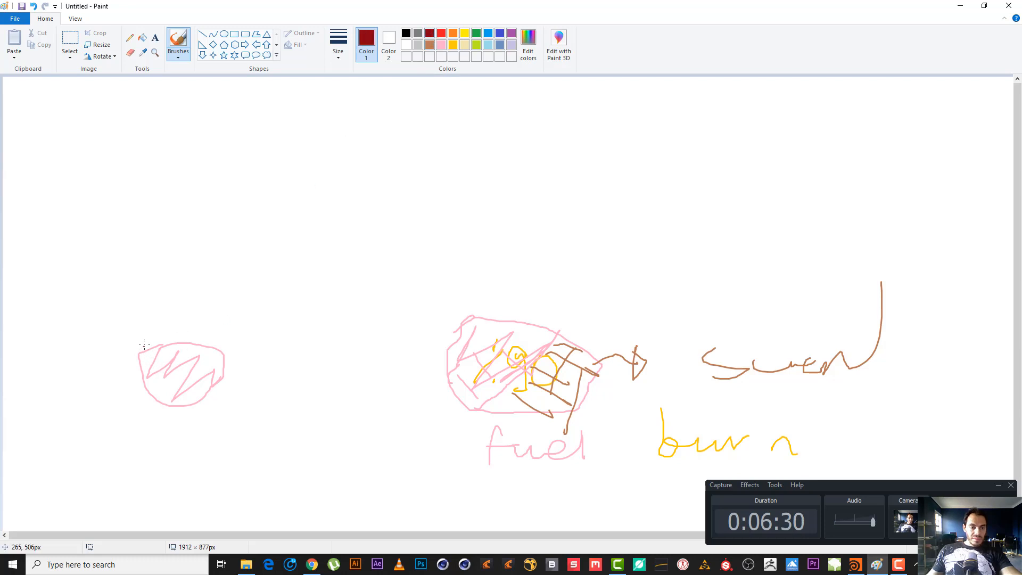
mouse_move(144, 345)
mouse_down()
mouse_move(173, 373)
mouse_move(197, 353)
mouse_move(167, 389)
mouse_move(178, 394)
mouse_move(149, 376)
mouse_move(151, 352)
mouse_up()
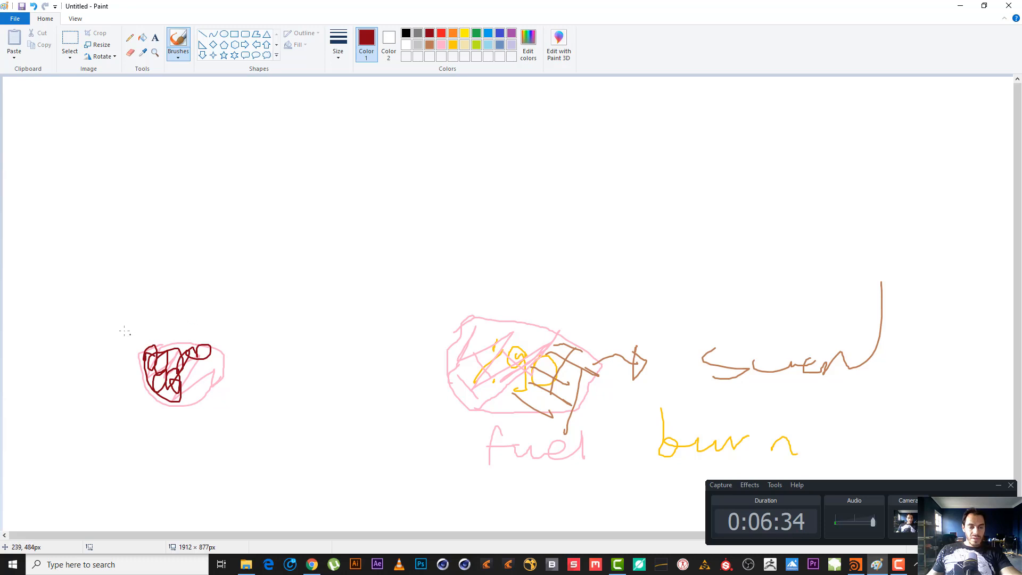
Undo the stray dark red stroke and write a pink "f" beside the small fuel shape.
drag(230, 379, 254, 360)
key(ctrl+z)
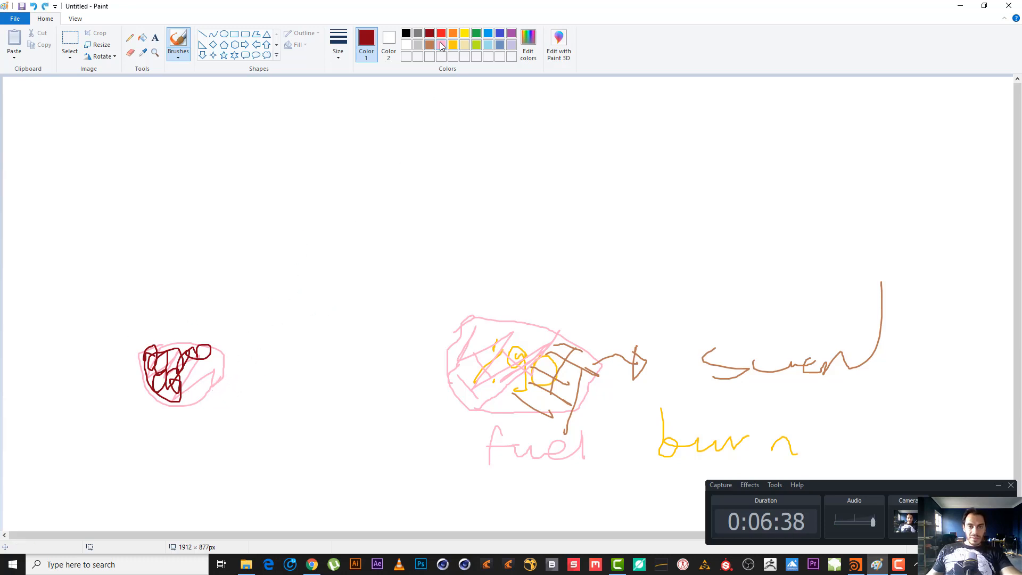
click(441, 45)
mouse_move(243, 375)
mouse_down()
mouse_move(248, 342)
mouse_move(259, 347)
mouse_up()
drag(245, 365, 262, 363)
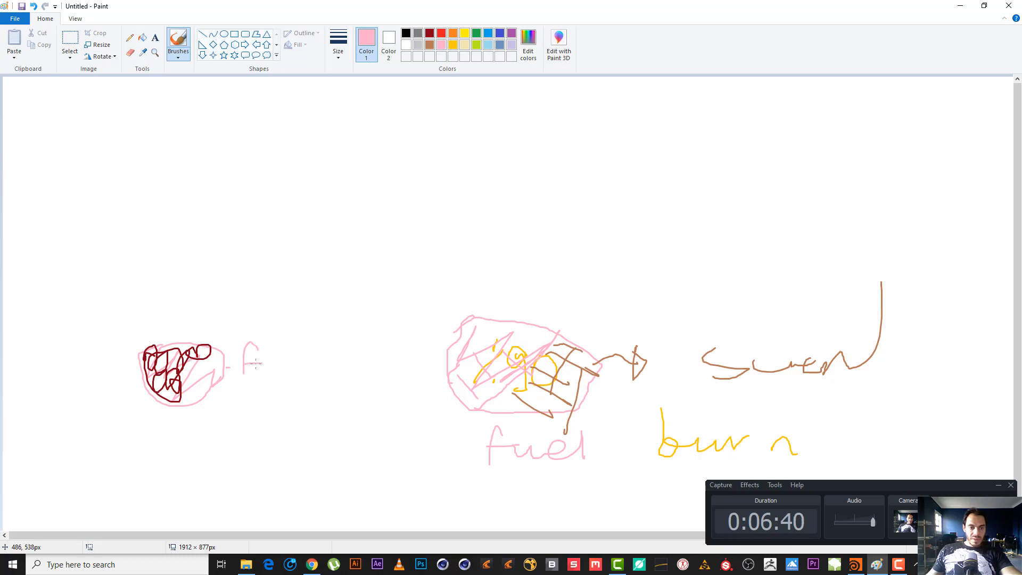
Draw a dark red arrow up from the small shape's burned area and write "burne fuel" above it.
click(429, 33)
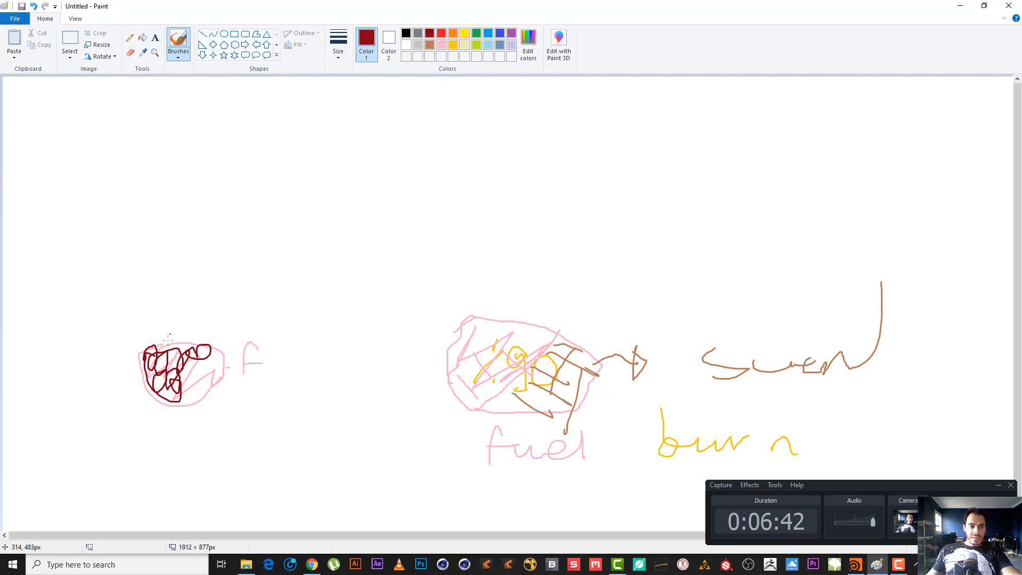
drag(144, 351, 115, 325)
mouse_move(131, 246)
mouse_down()
mouse_move(127, 301)
mouse_move(202, 290)
mouse_move(240, 300)
mouse_move(288, 266)
mouse_move(283, 273)
mouse_move(319, 293)
mouse_move(351, 290)
mouse_up()
drag(363, 252, 372, 308)
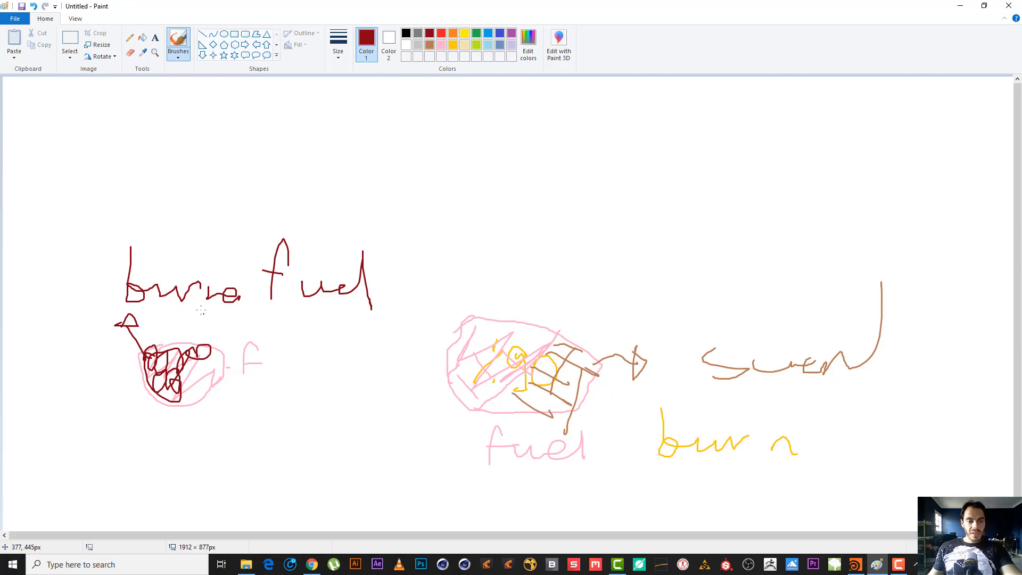
Write "0." in dark red before the "burne fuel" label and extend the dark red loops across the small shape.
click(429, 44)
click(429, 33)
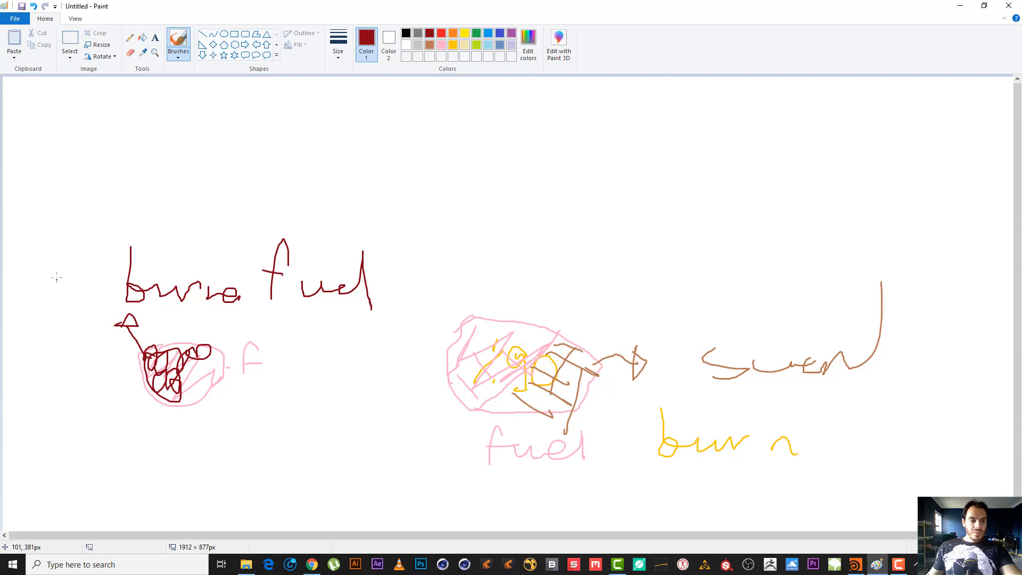
drag(57, 277, 59, 278)
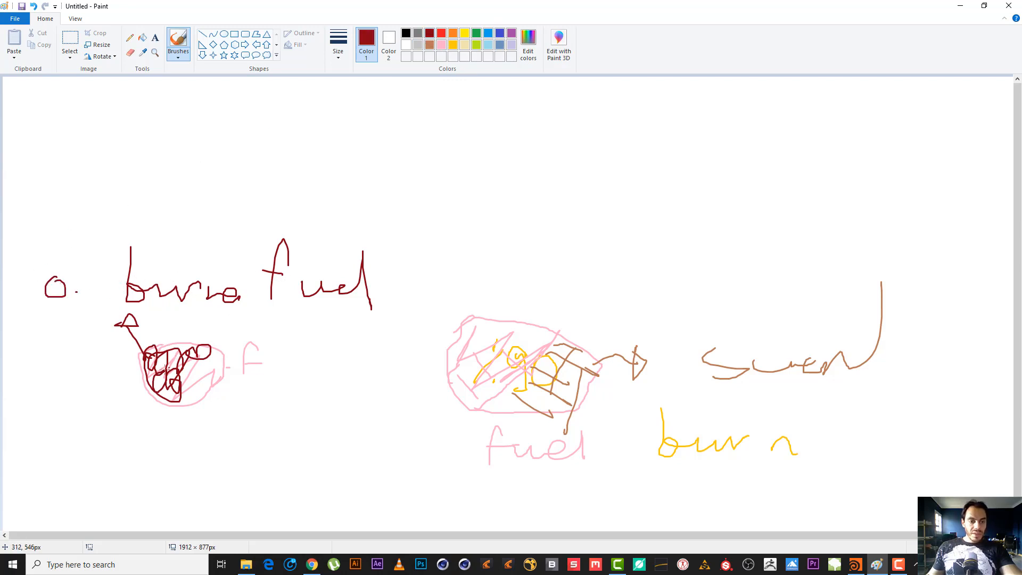
mouse_move(180, 380)
mouse_down()
mouse_move(193, 386)
mouse_move(218, 357)
mouse_move(183, 342)
mouse_move(172, 389)
mouse_up()
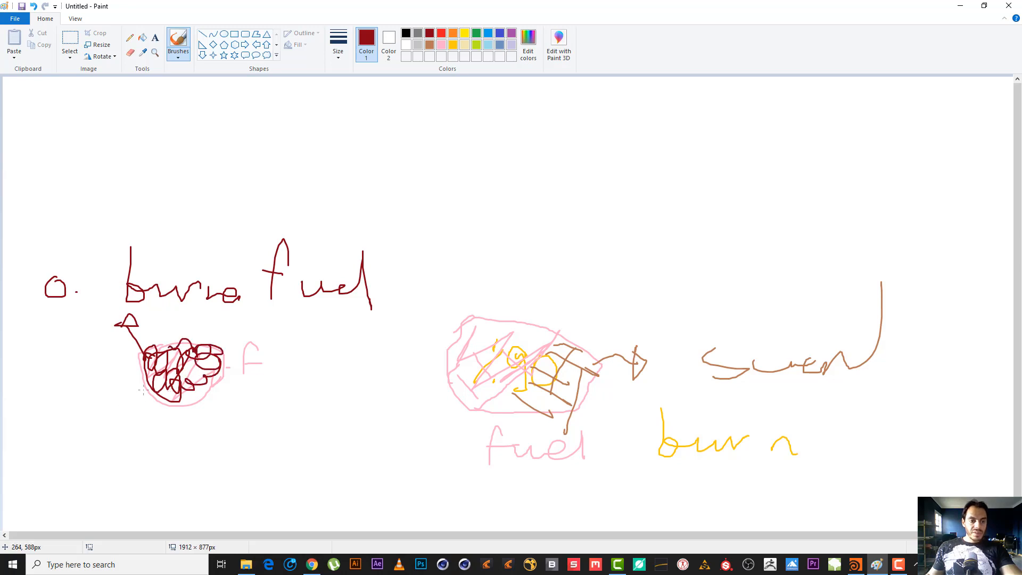
Write "Remof fuel" in dark red below the small shape and "1." beside the pink "f".
mouse_move(65, 417)
mouse_down()
mouse_move(75, 438)
mouse_move(107, 453)
mouse_move(173, 448)
mouse_move(189, 462)
mouse_move(255, 407)
mouse_up()
mouse_move(222, 438)
mouse_down()
mouse_move(319, 451)
mouse_move(334, 441)
mouse_up()
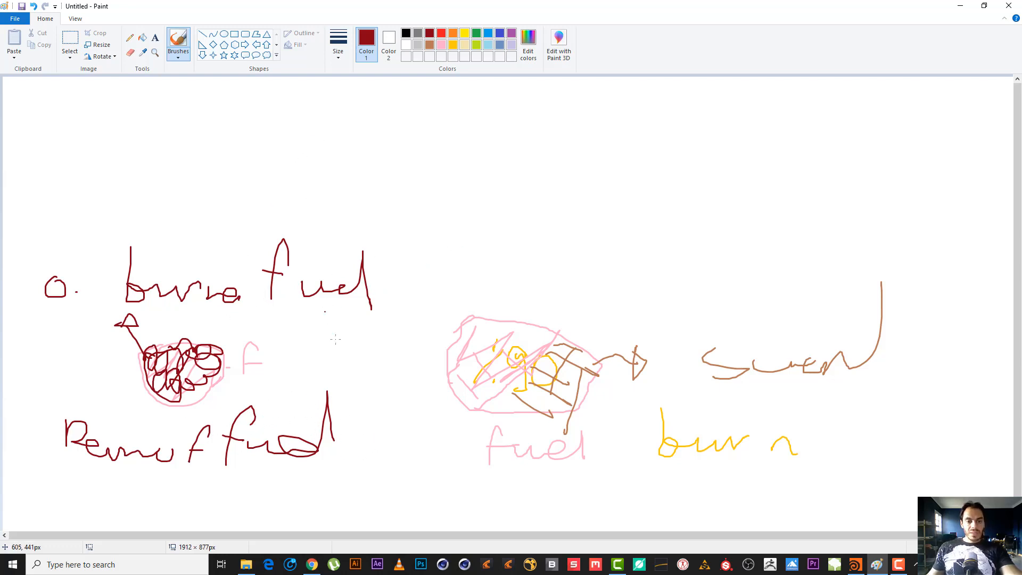
drag(297, 354, 307, 372)
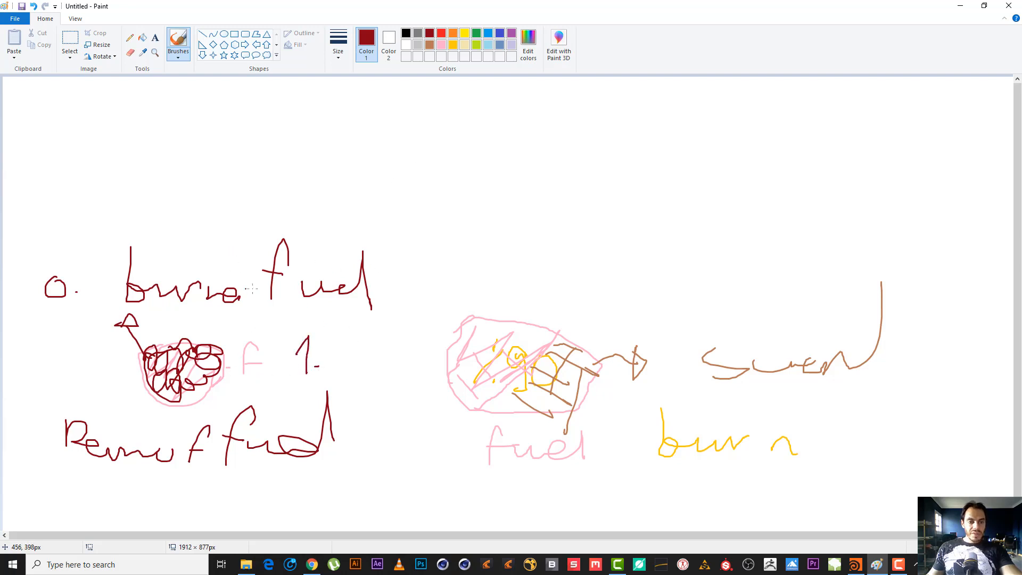
Draw a dark red loop around the small shape's right side and choose pink as the brush colour.
mouse_move(201, 410)
mouse_down()
mouse_move(202, 332)
mouse_move(205, 374)
mouse_up()
click(440, 44)
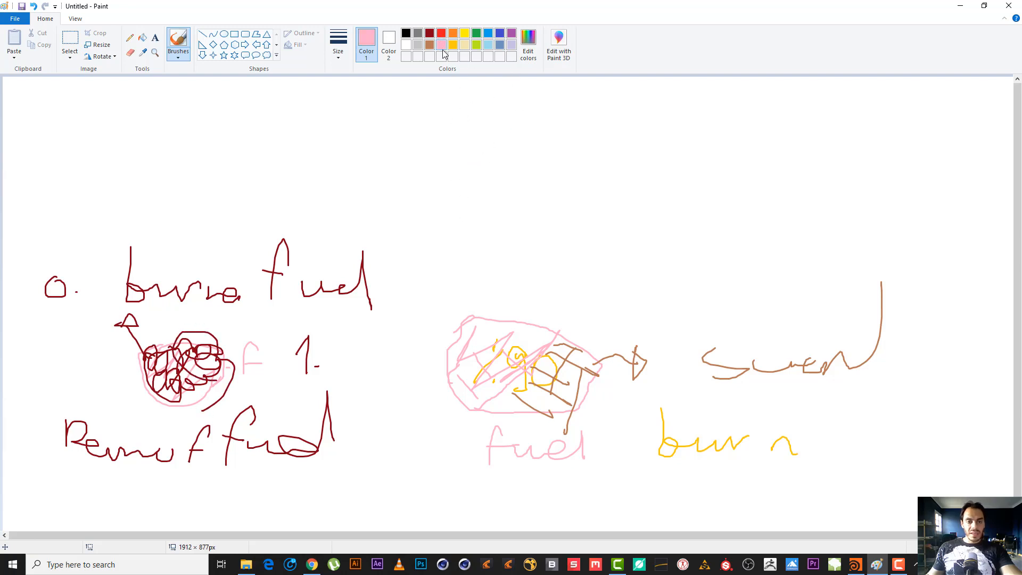
click(898, 564)
click(899, 564)
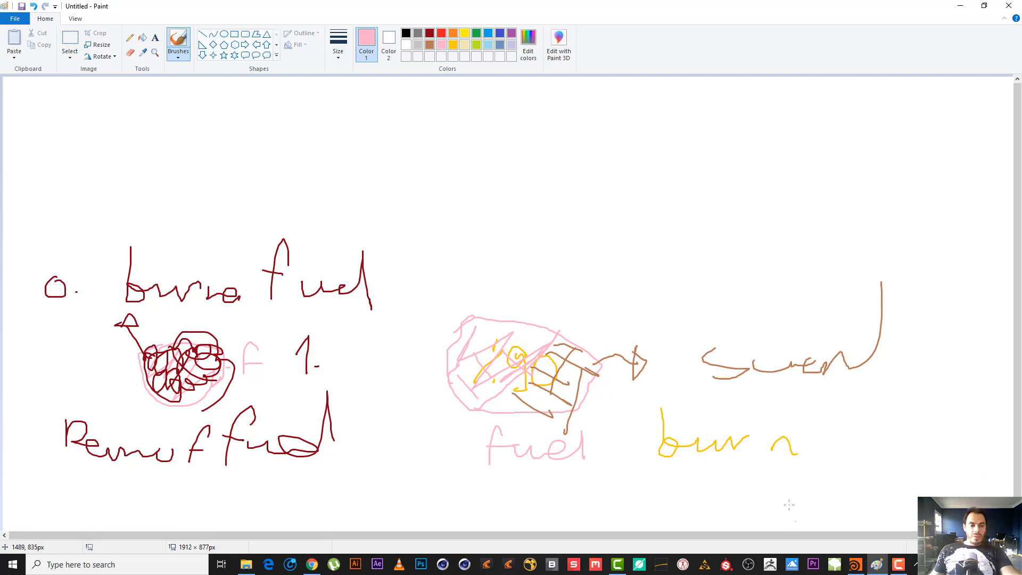
click(899, 564)
click(899, 564)
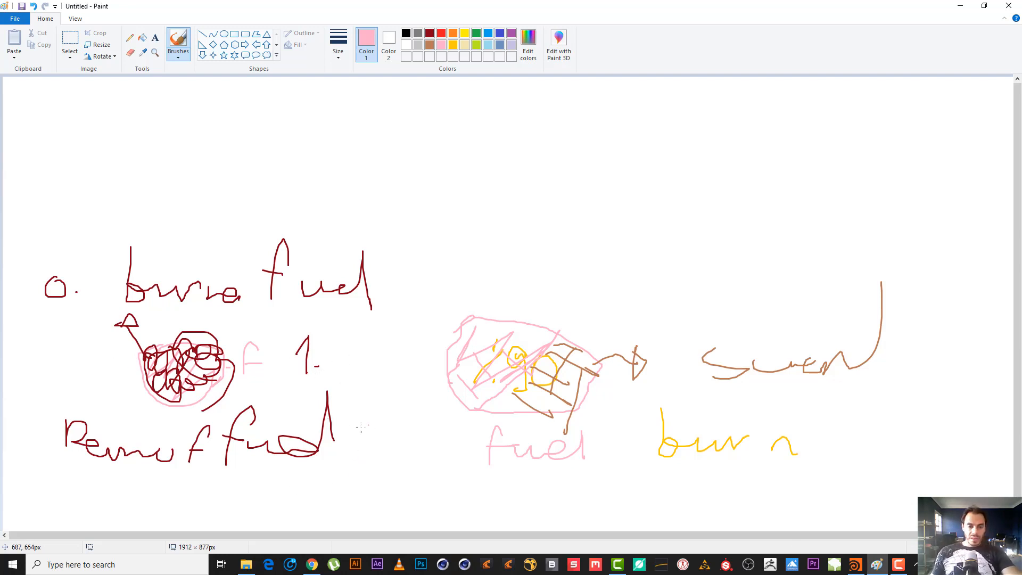
click(898, 564)
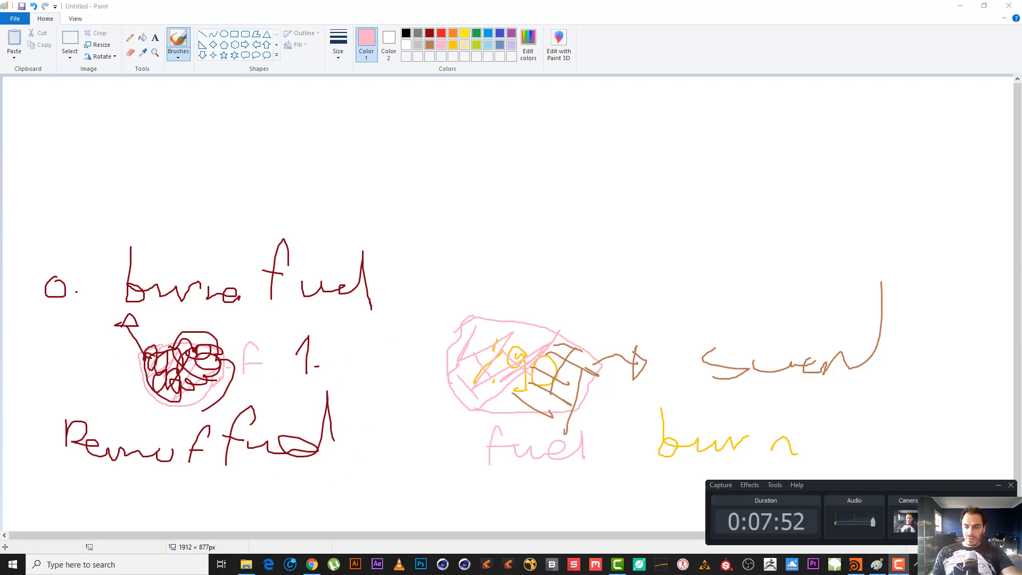
click(898, 564)
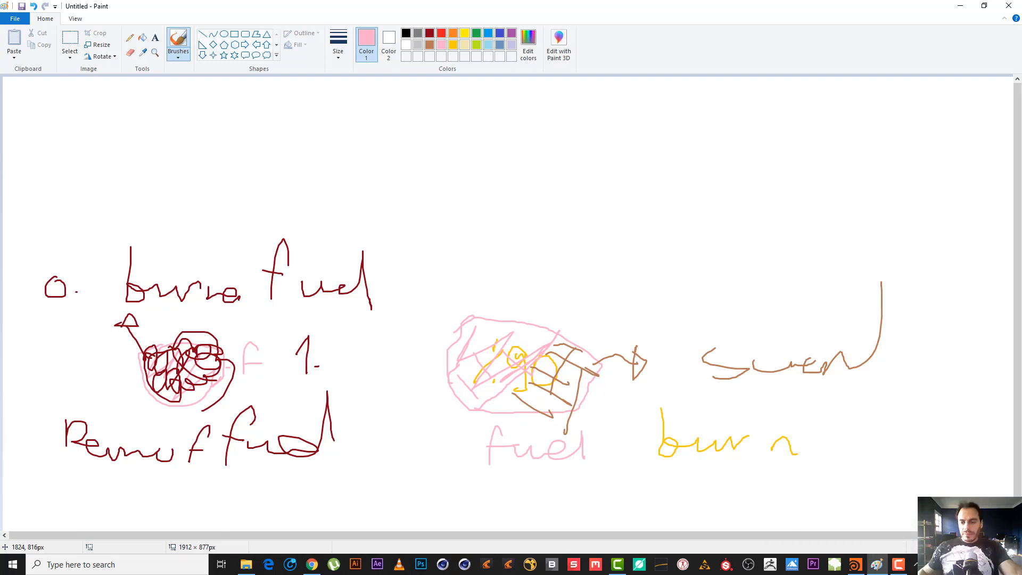
Switch to Houdini and play the fire simulation from frame 1 to about frame 18.
click(853, 565)
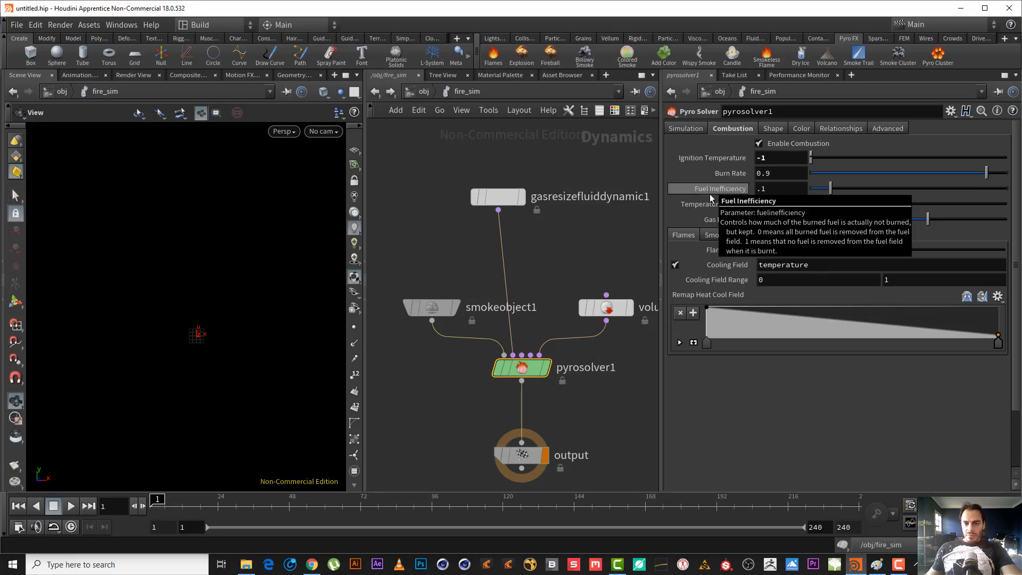
mouse_move(710, 197)
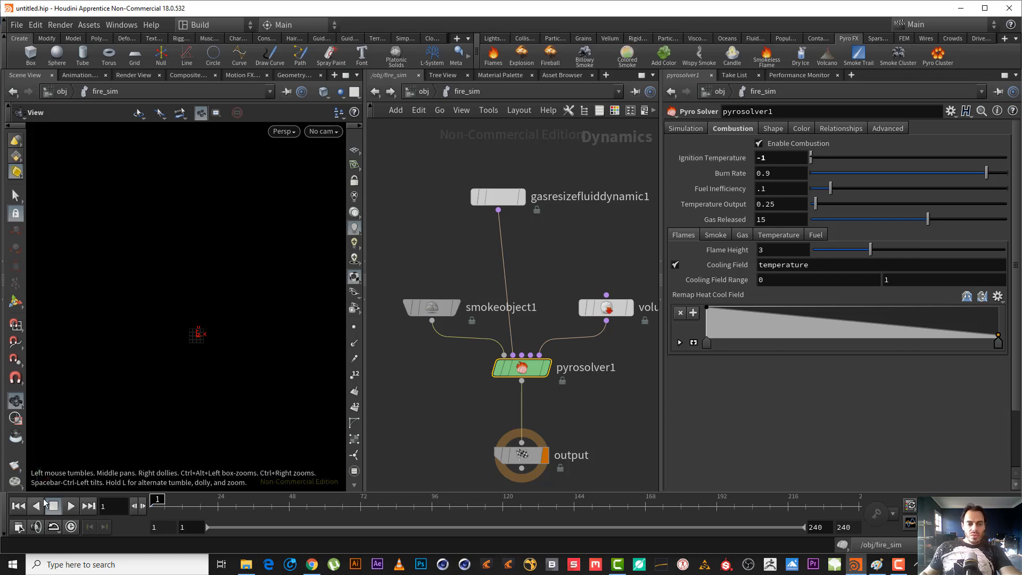
click(71, 506)
click(54, 506)
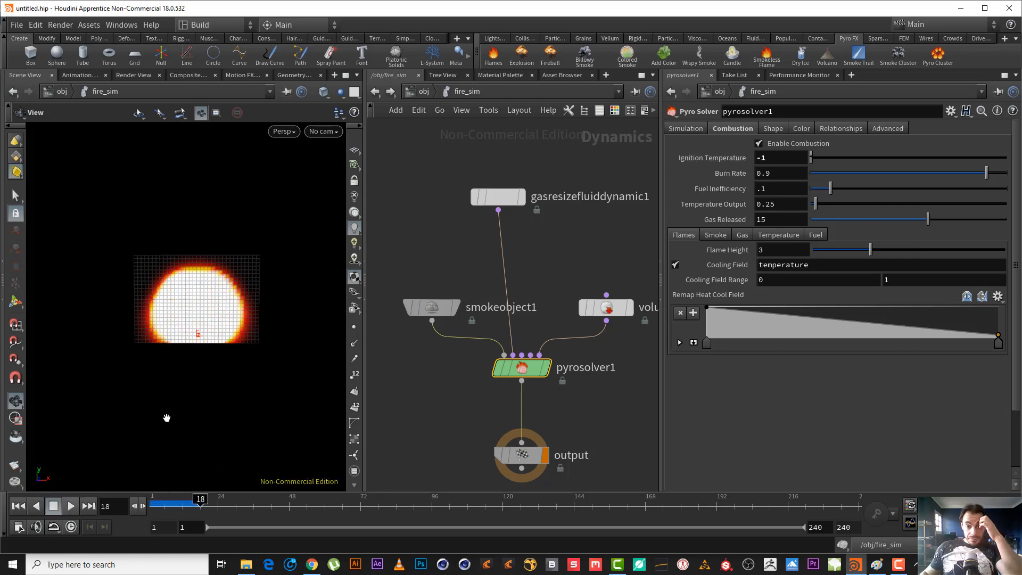
Enable the Multi Field guide and disable the Temperature guide on smokeobject1, returning the timeline to frame 1.
click(431, 307)
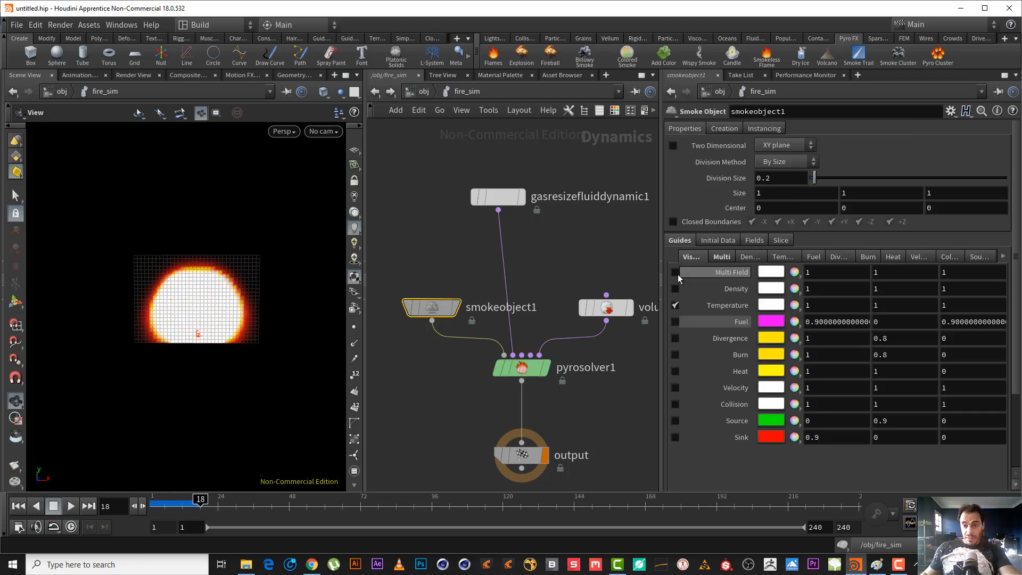
click(675, 272)
click(675, 305)
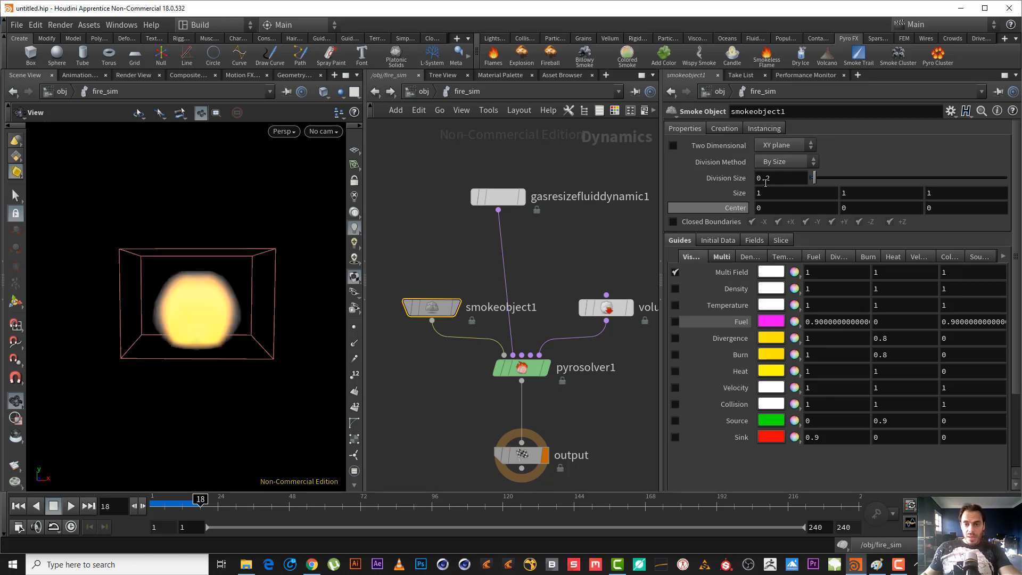
drag(180, 503, 121, 506)
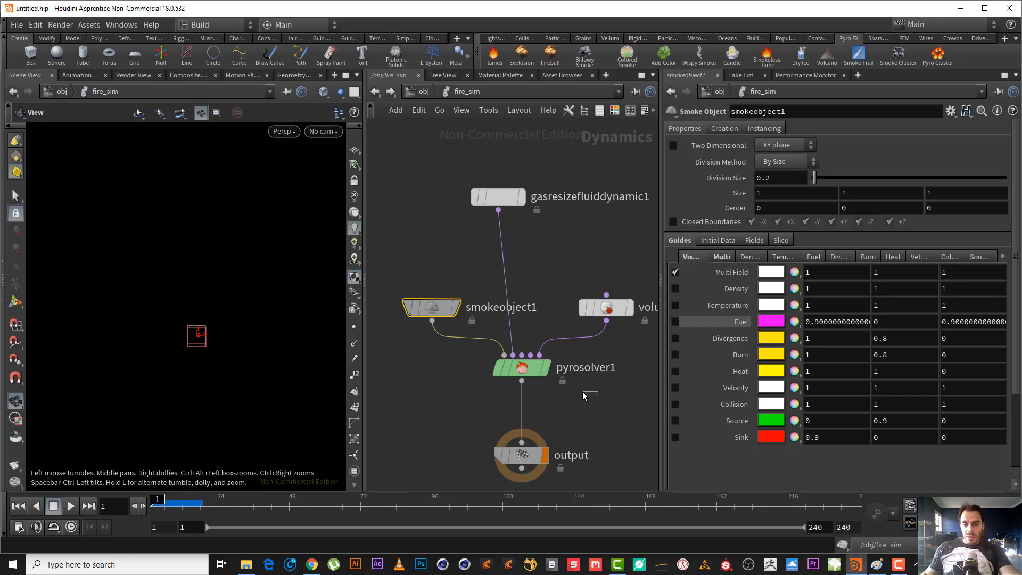
Set the Temperature Output of pyrosolver1 to .9 and play the simulation from the first frame.
click(524, 368)
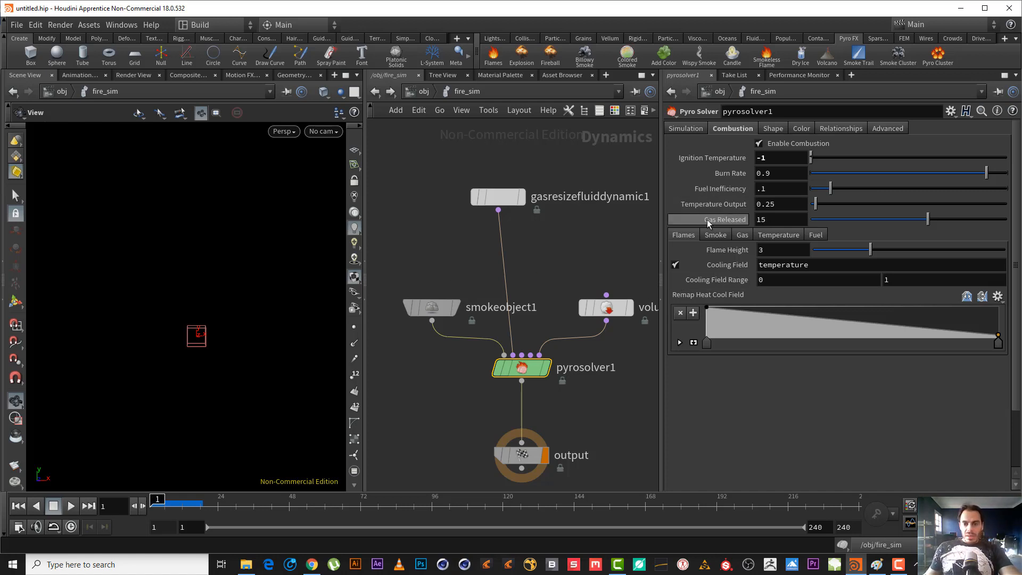
mouse_move(728, 209)
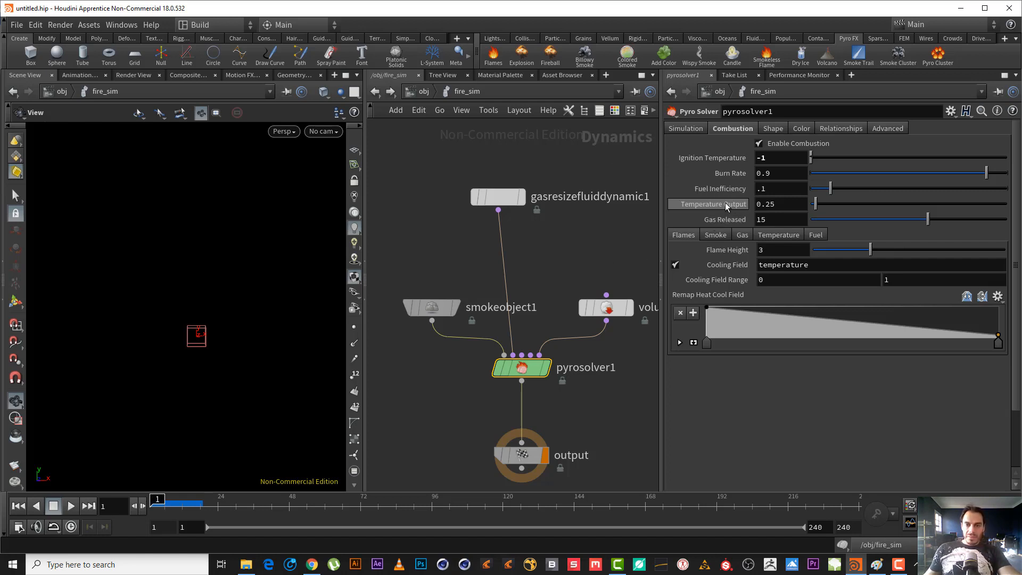
click(71, 506)
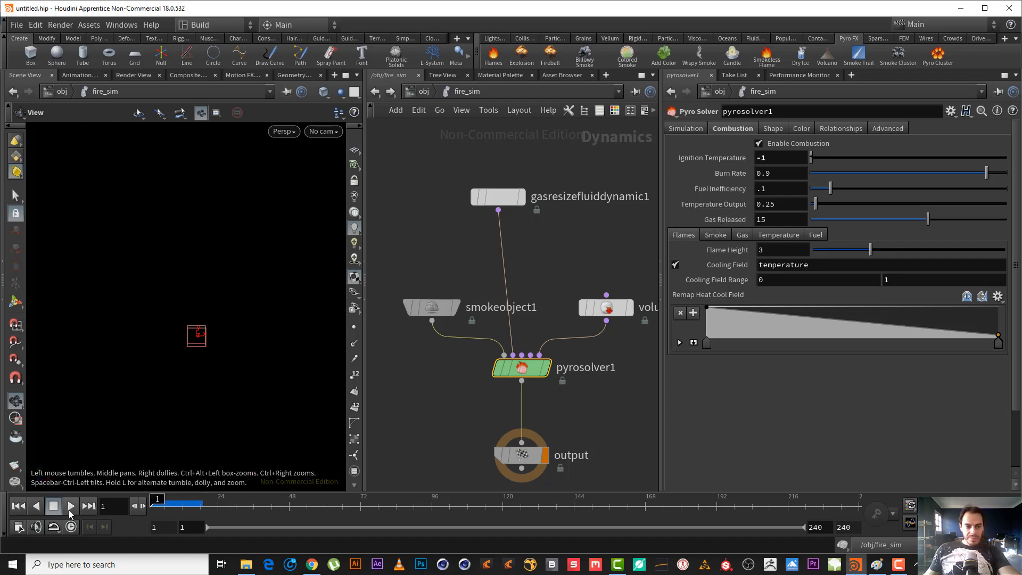
double_click(759, 204)
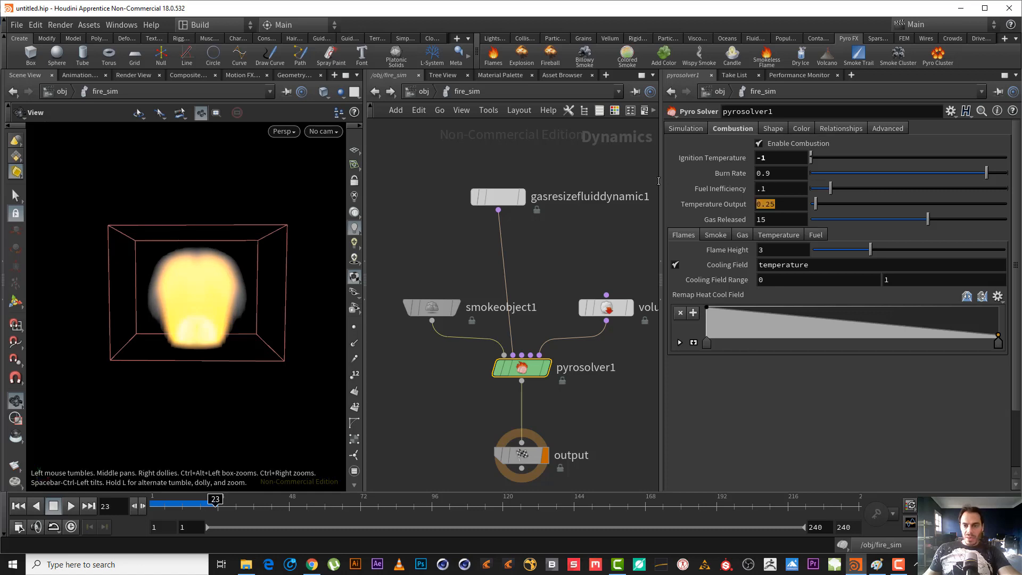
text(.9)
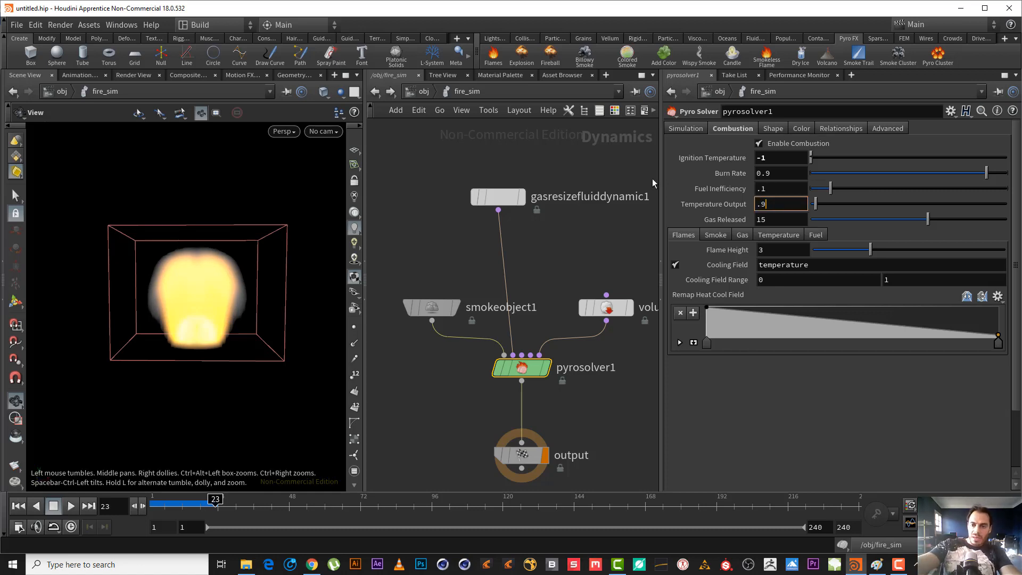
key(Return)
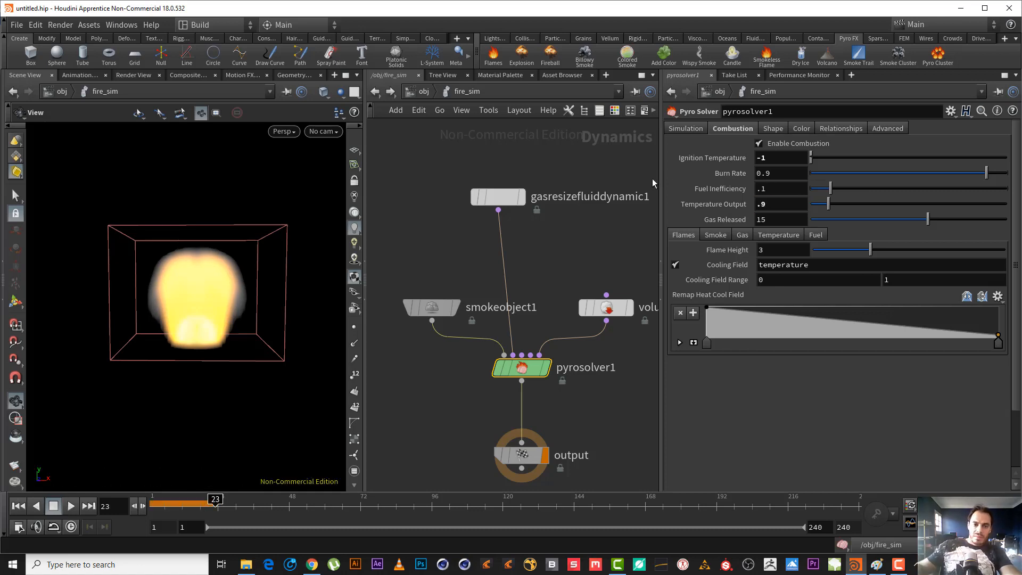
click(17, 506)
click(71, 506)
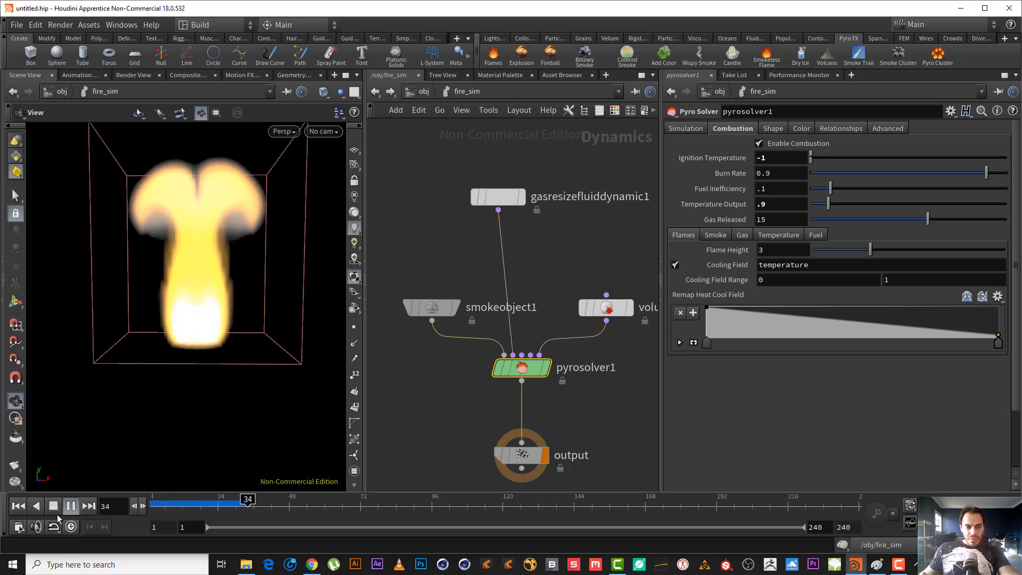
click(71, 506)
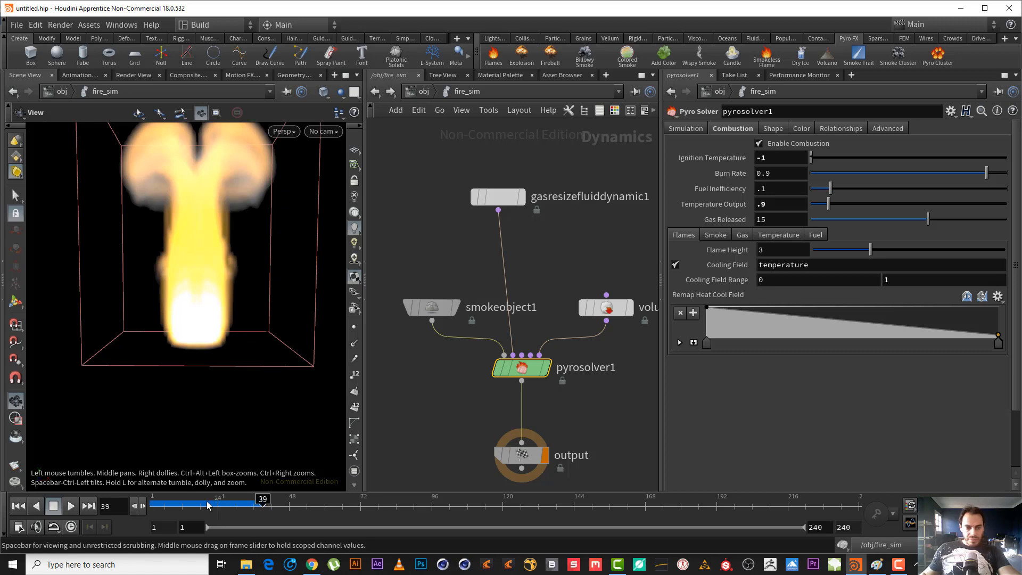
Set the pyro solver's Temperature Output to .1 and replay the simulation from frame 1 to examine the flame.
drag(206, 503, 151, 503)
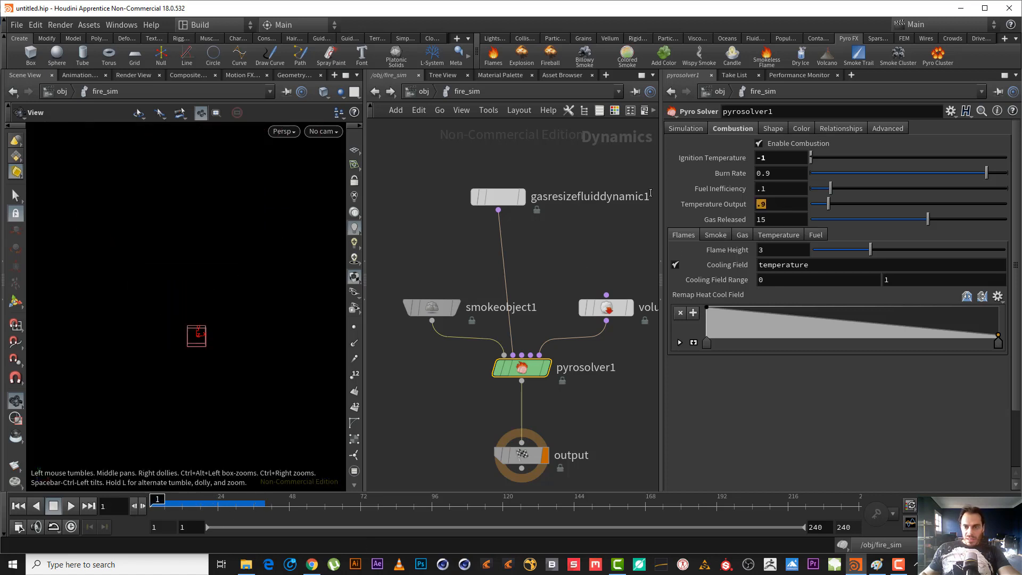
mouse_move(670, 196)
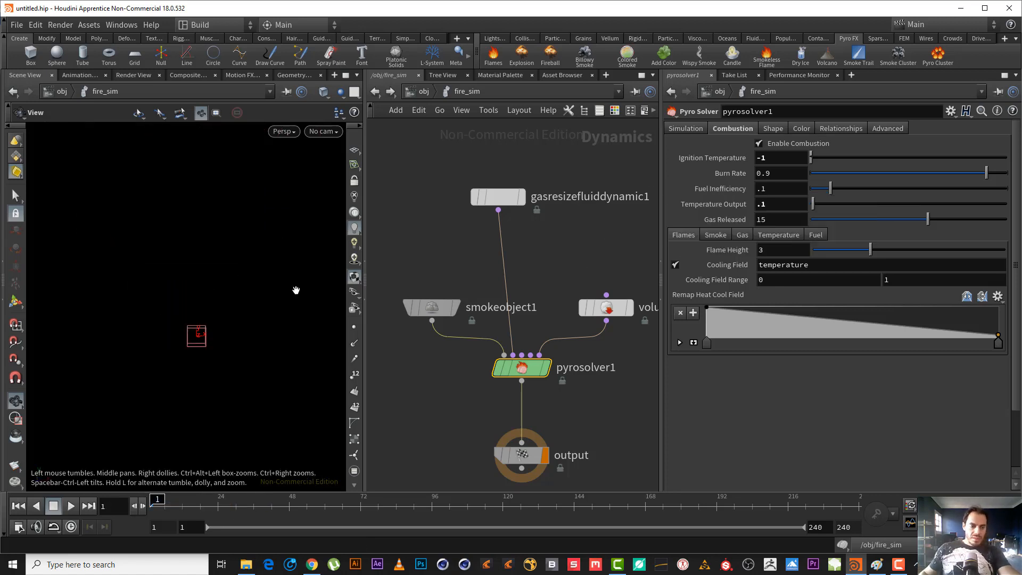
click(72, 506)
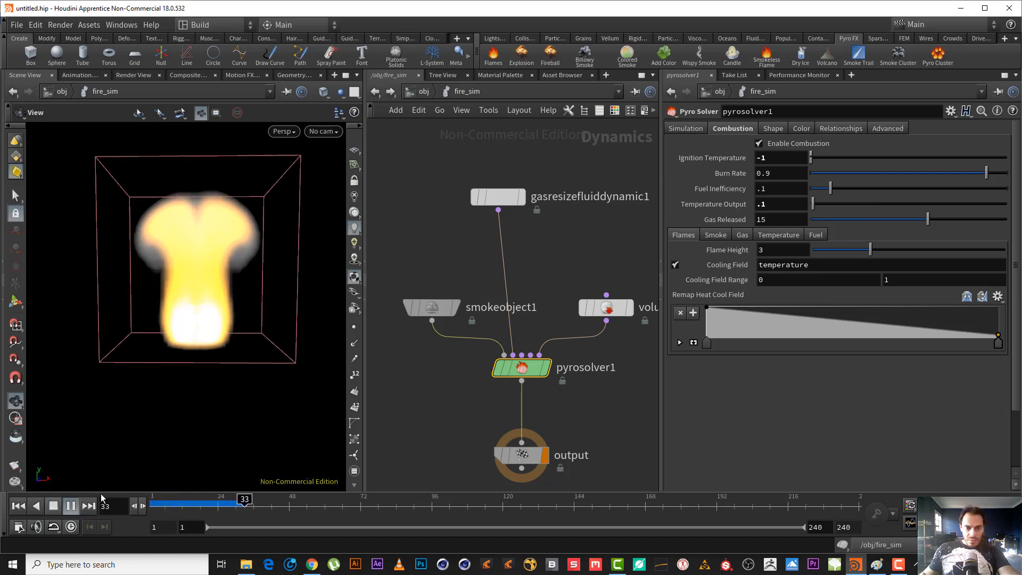
click(72, 506)
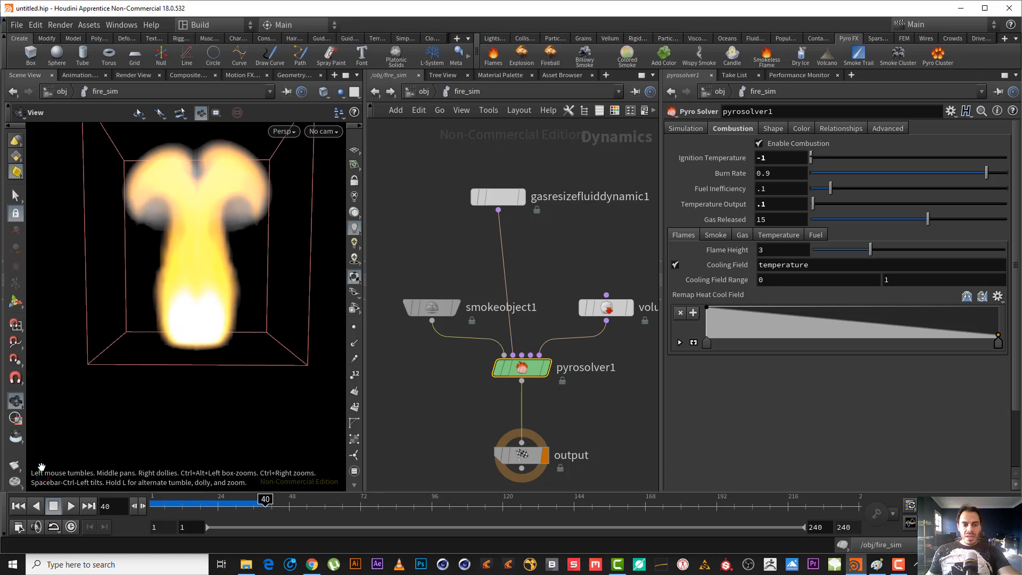
click(18, 506)
click(71, 505)
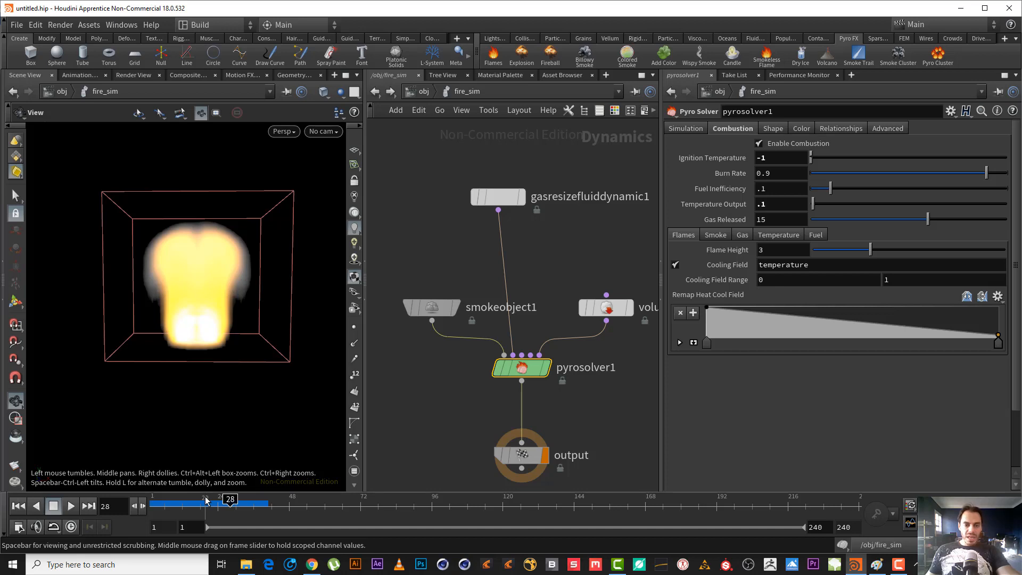
drag(197, 514, 245, 498)
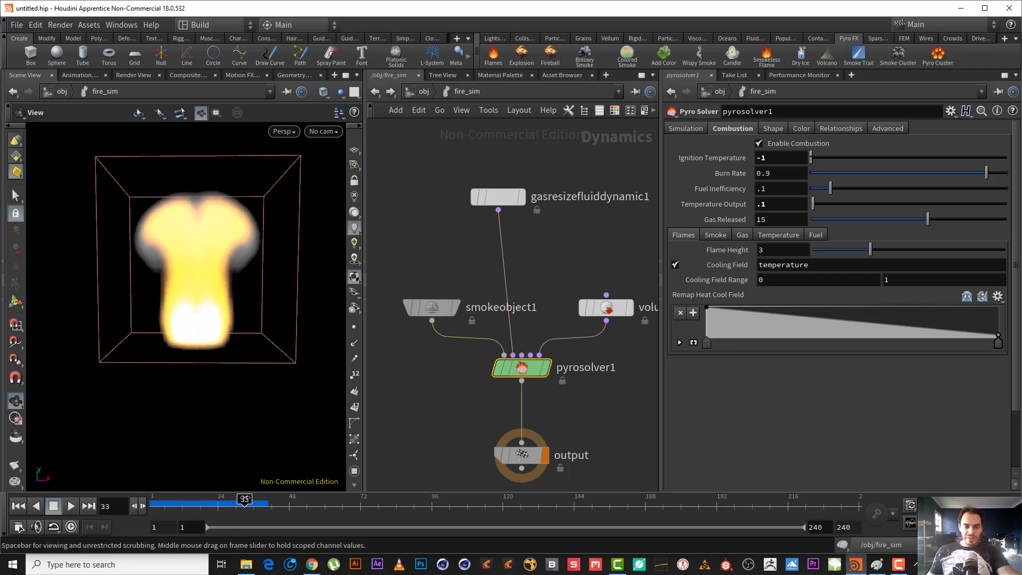
click(898, 564)
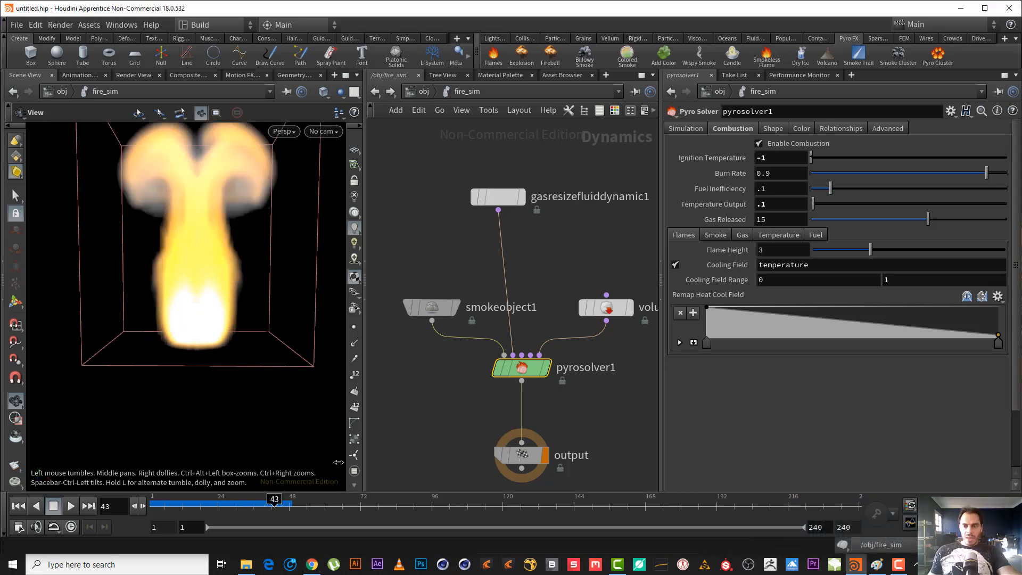
Set the pyro solver's Gas Released to 100 and keyframe it at frame 1.
click(154, 512)
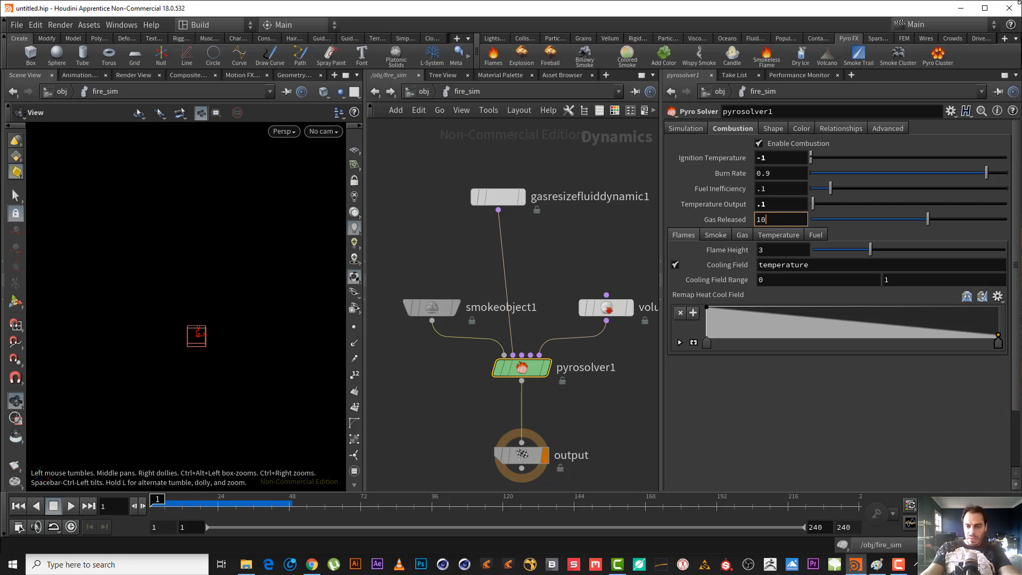
text(0)
key(Return)
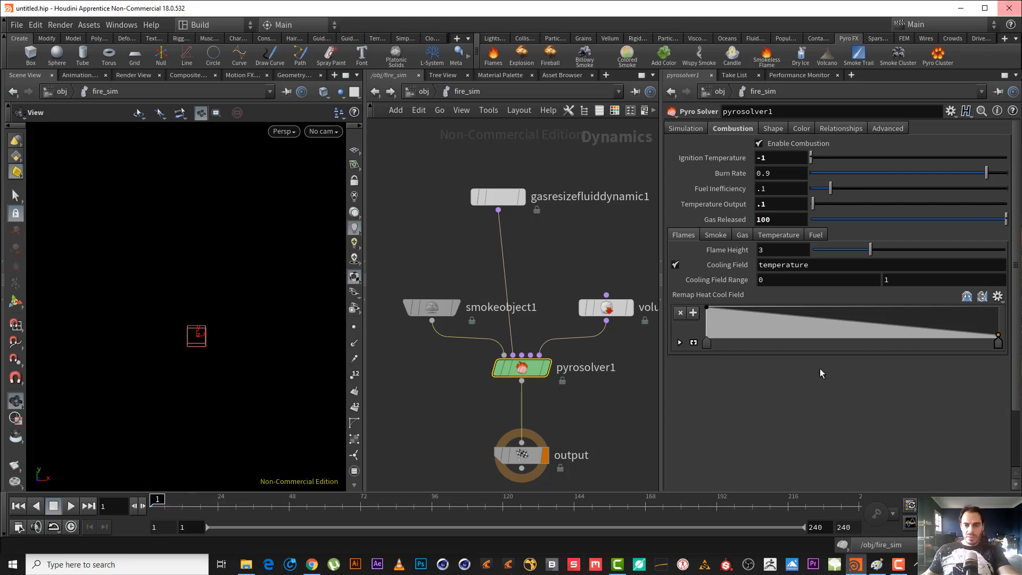
alt+click(738, 222)
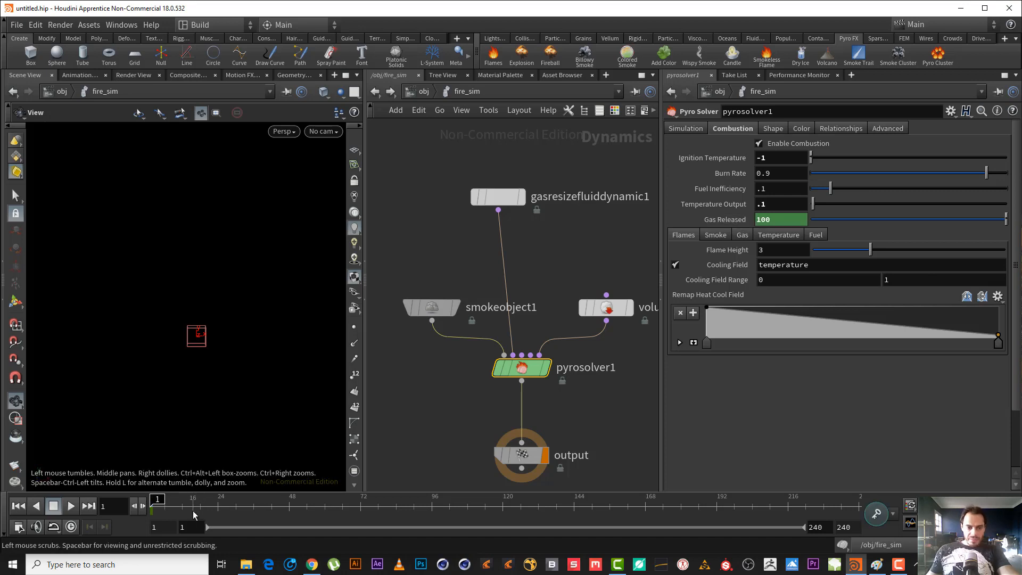
Set Gas Released to 0 at frame 16 and keyframe it there.
click(196, 505)
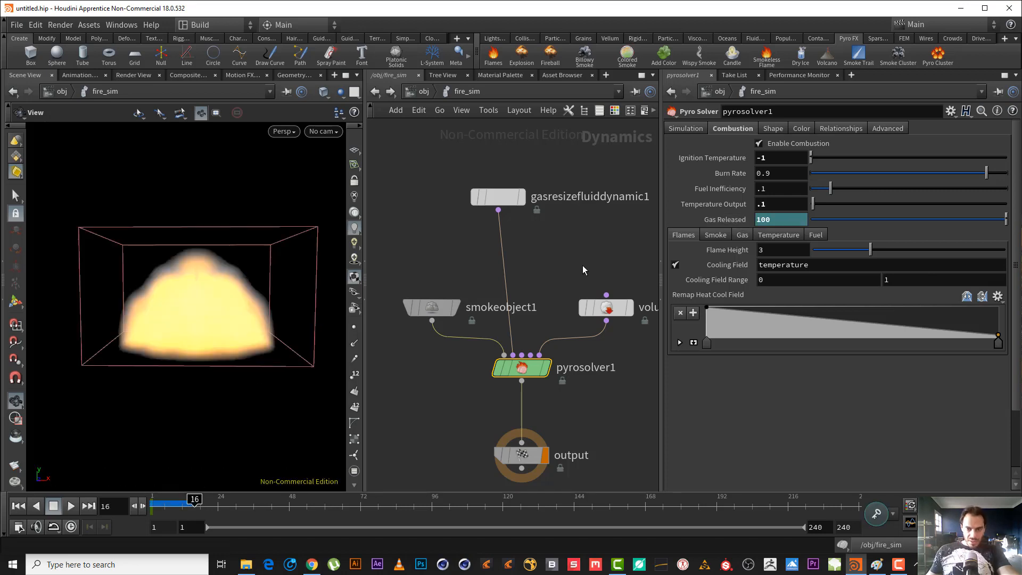
drag(773, 222, 714, 220)
text(0)
key(Return)
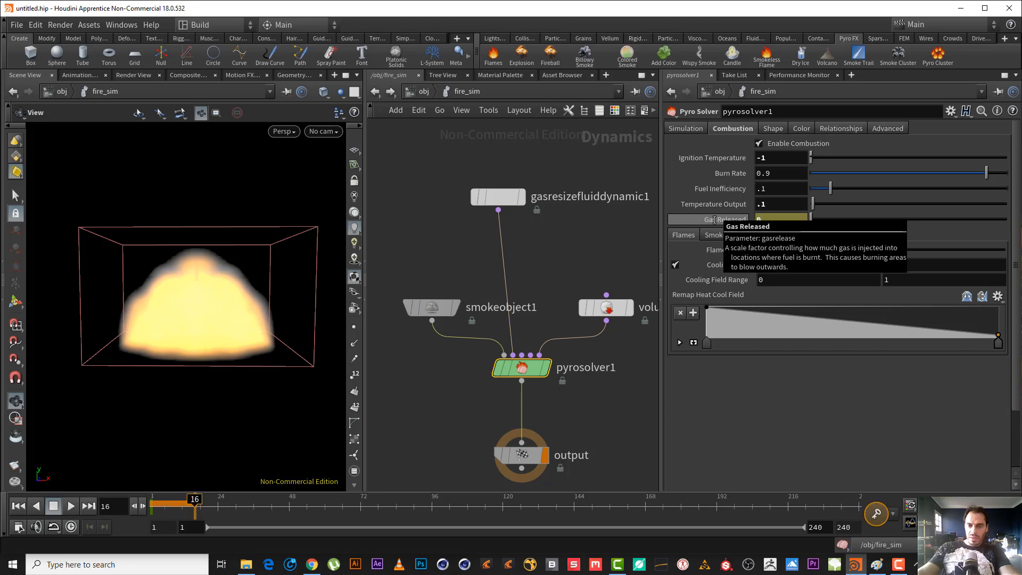
alt+click(714, 219)
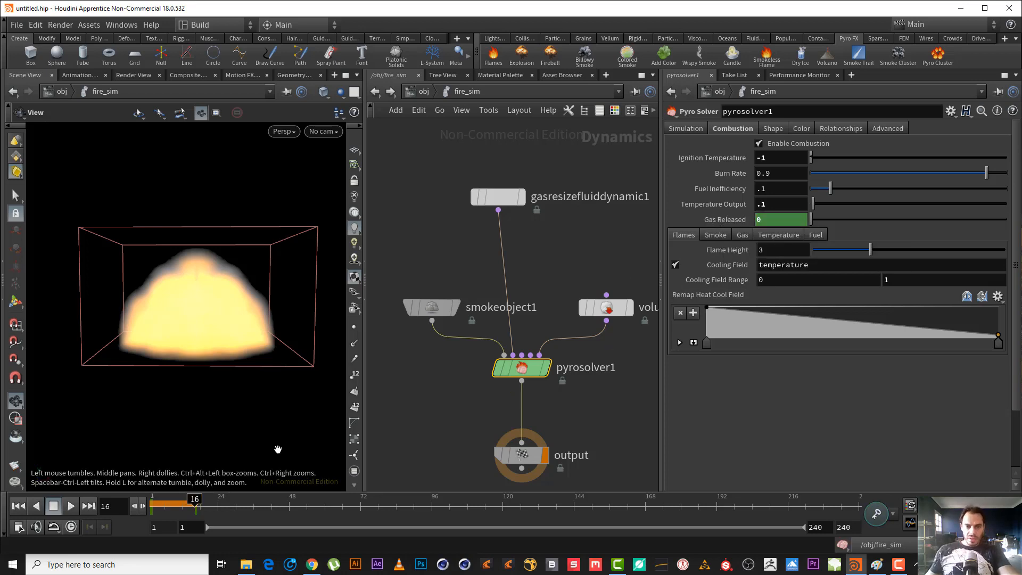
Keyframe Gas Released at 120 on frame 7 and return the timeline to frame 1.
click(171, 501)
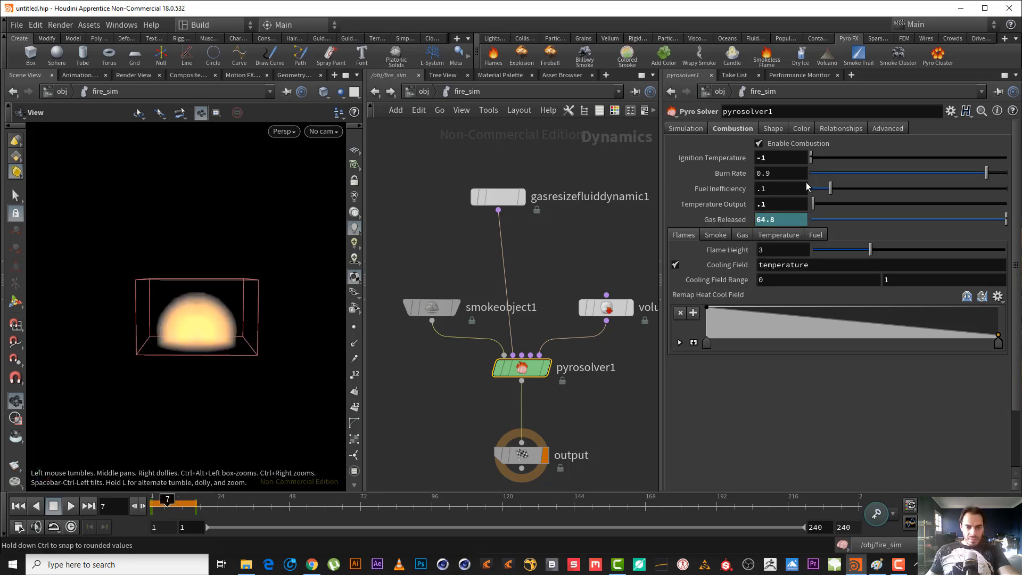
text(120)
key(Return)
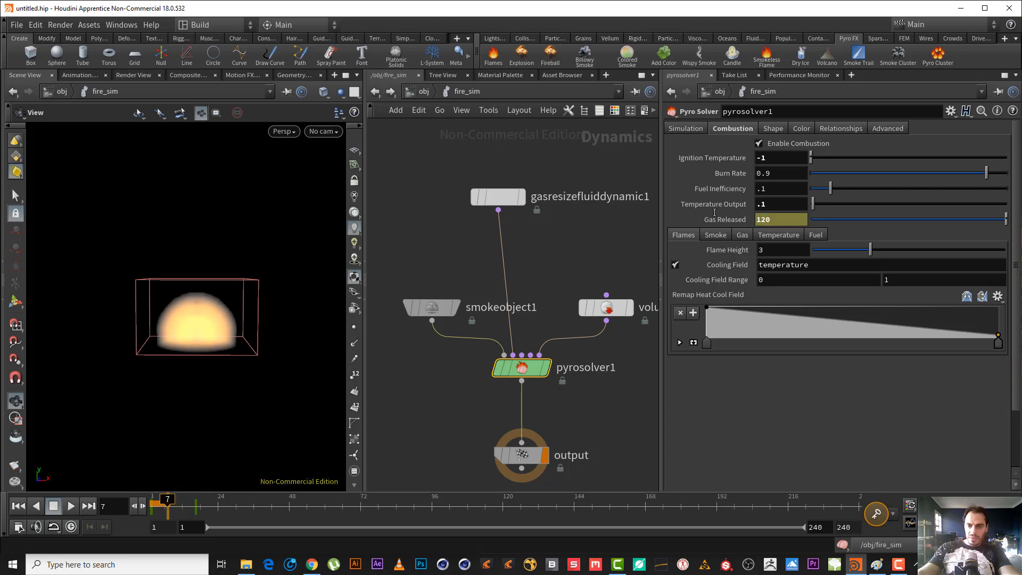
alt+click(718, 218)
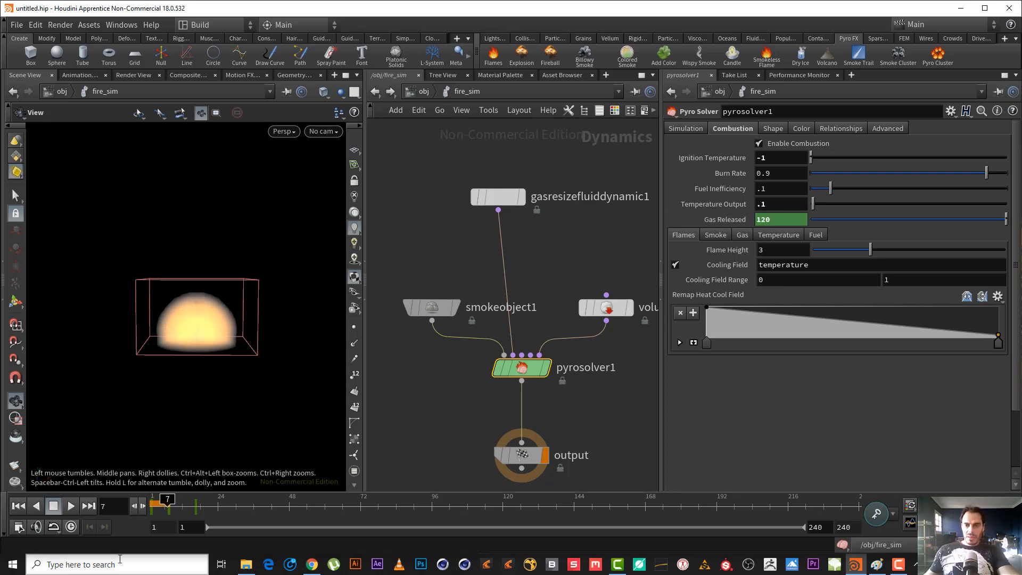
drag(174, 496, 107, 503)
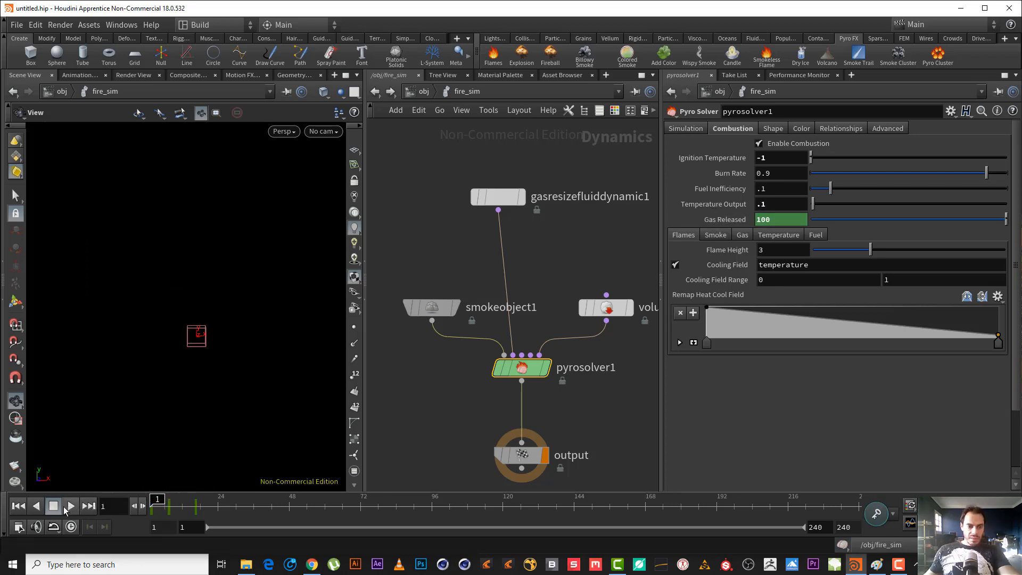
Play the simulation from frame 1 to examine the flame with the keyframed Gas Released values.
click(64, 507)
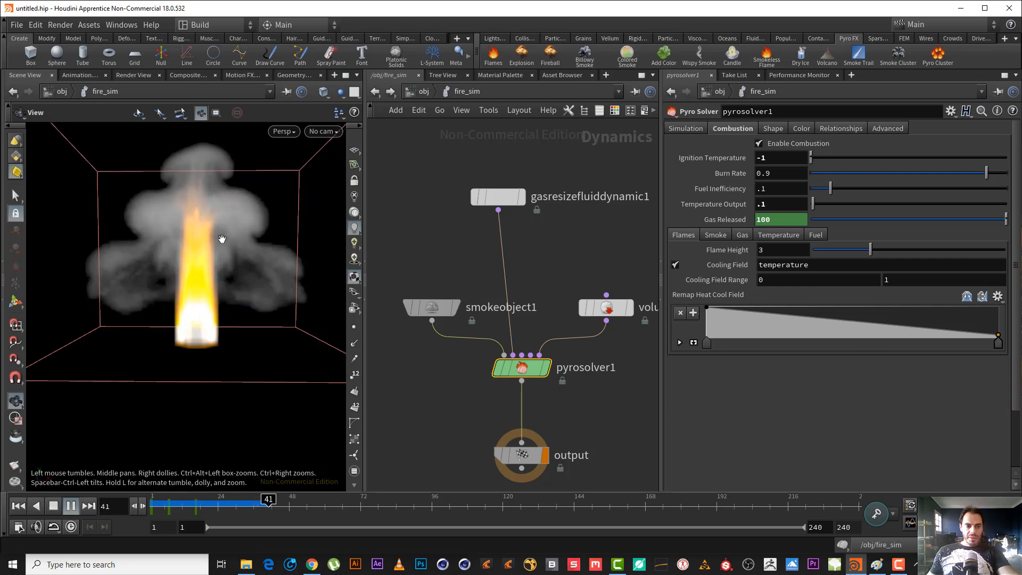
click(53, 507)
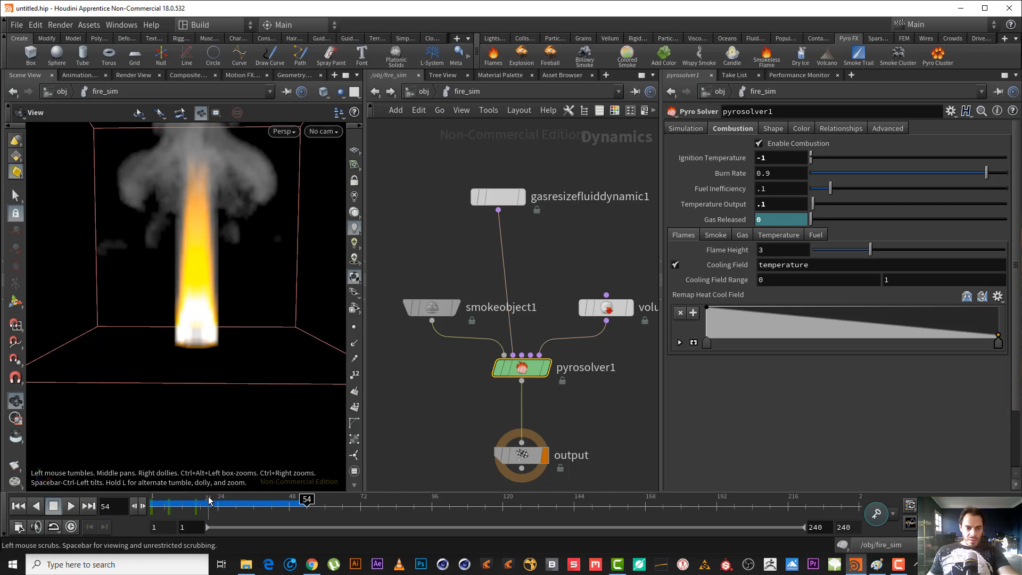
Set the pyro solver's Gas Released keyframe at frame 16 to 5 and replay the simulation from frame 1.
click(200, 500)
drag(200, 500, 195, 496)
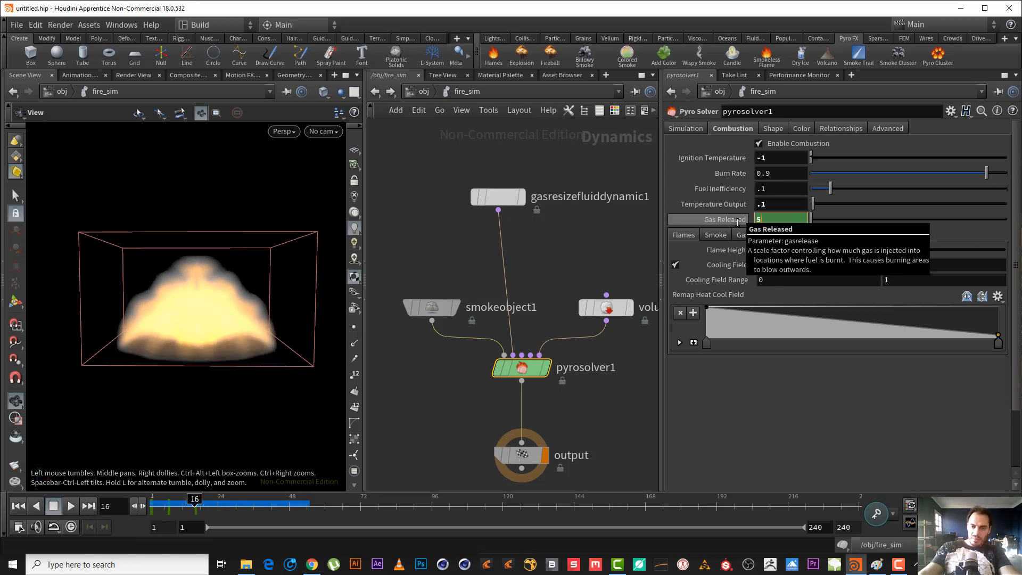
text(5)
key(Return)
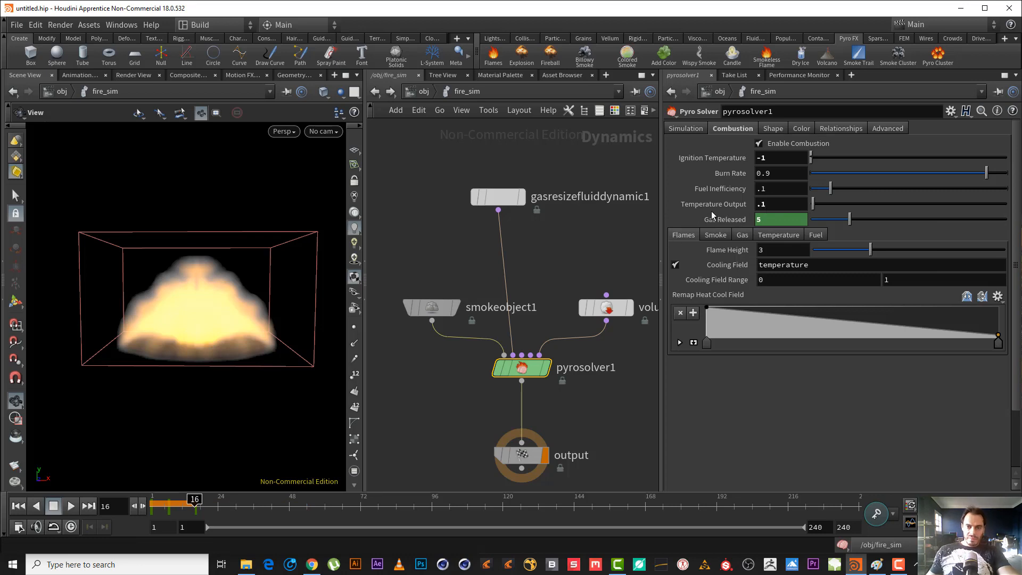
click(18, 506)
click(70, 507)
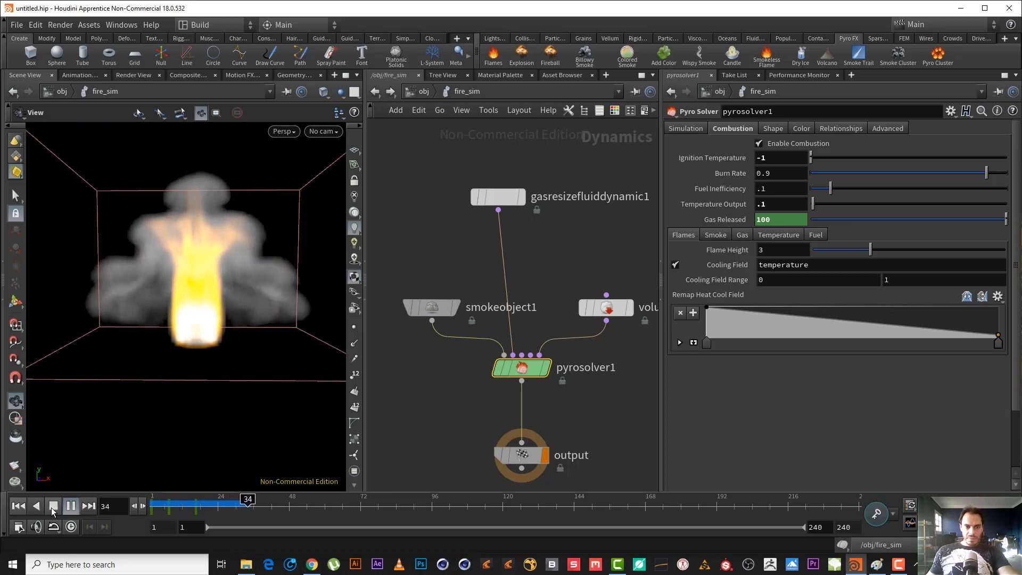
click(53, 506)
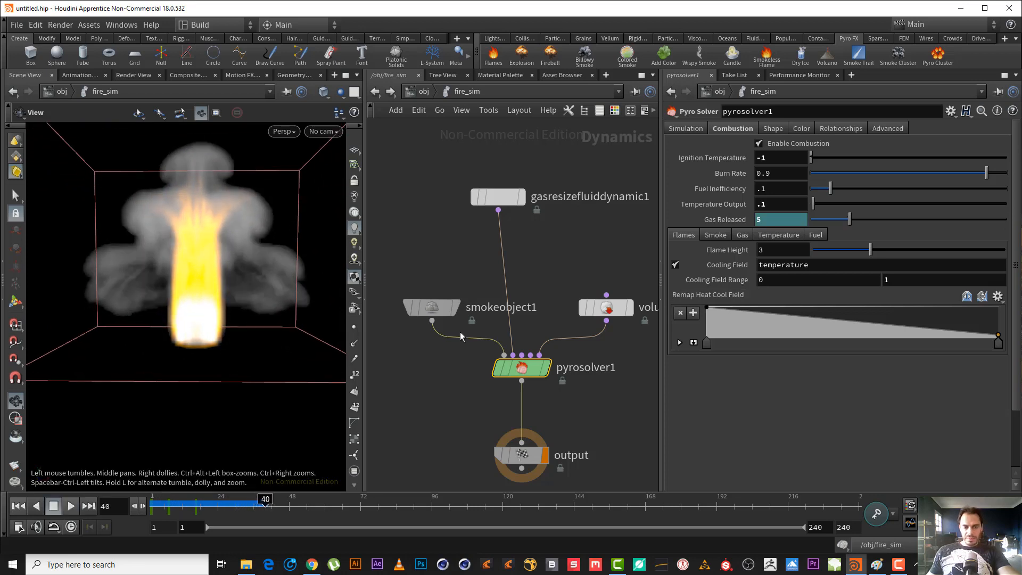
Keyframe the volume source's fuel Scale at 1 on frame 11.
drag(654, 351, 587, 276)
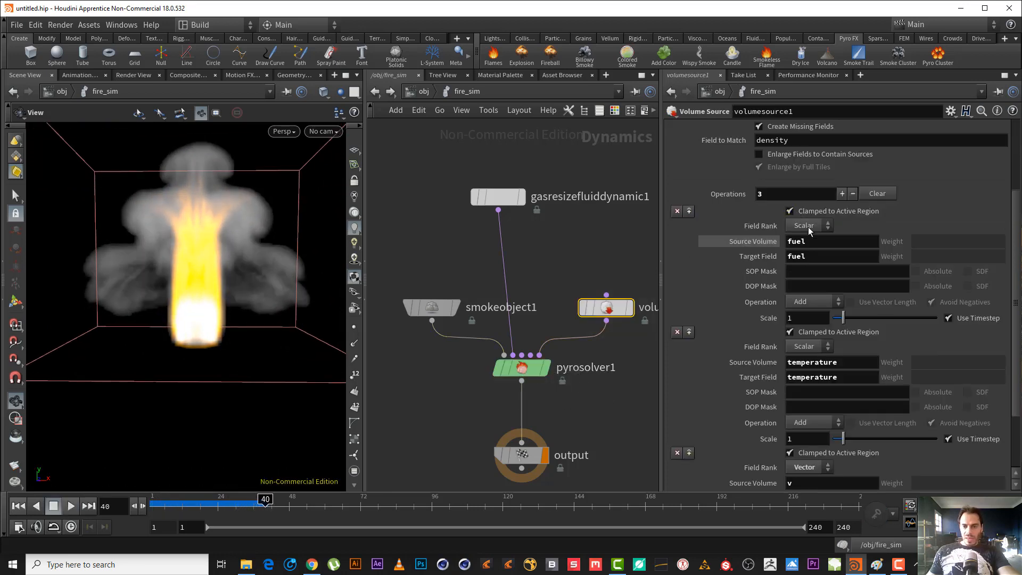
drag(190, 506, 131, 500)
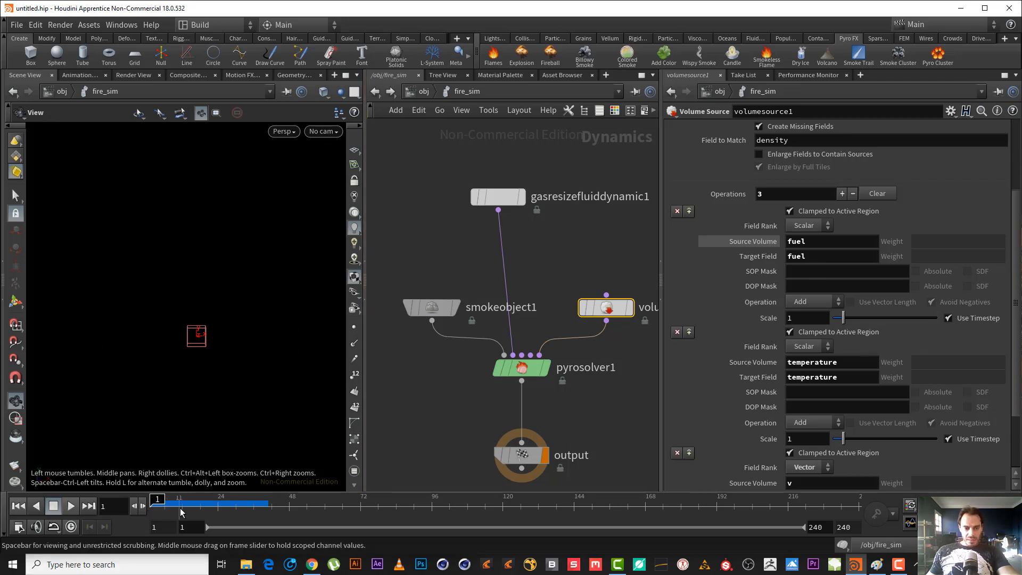
drag(152, 506, 180, 504)
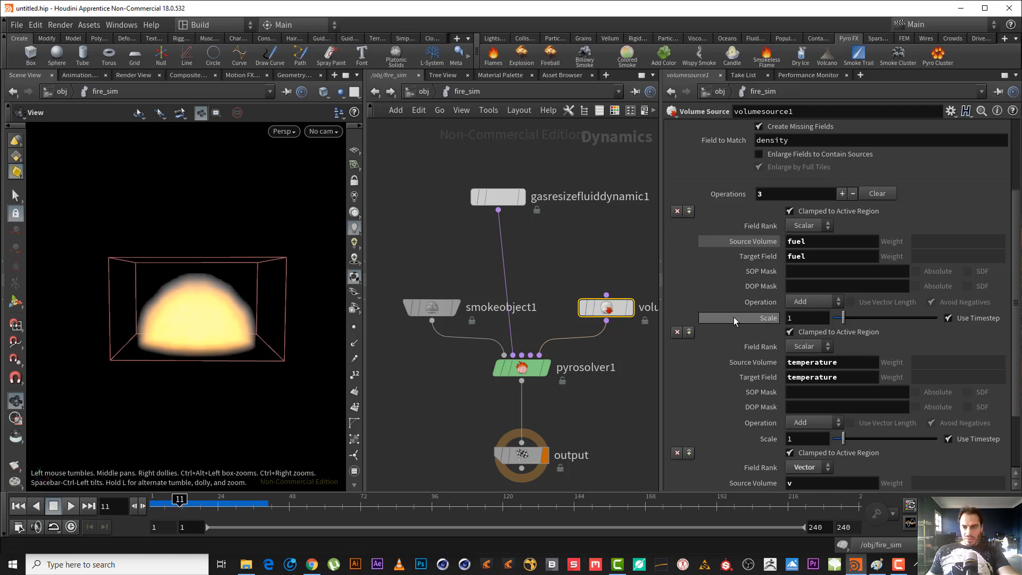
alt+click(756, 317)
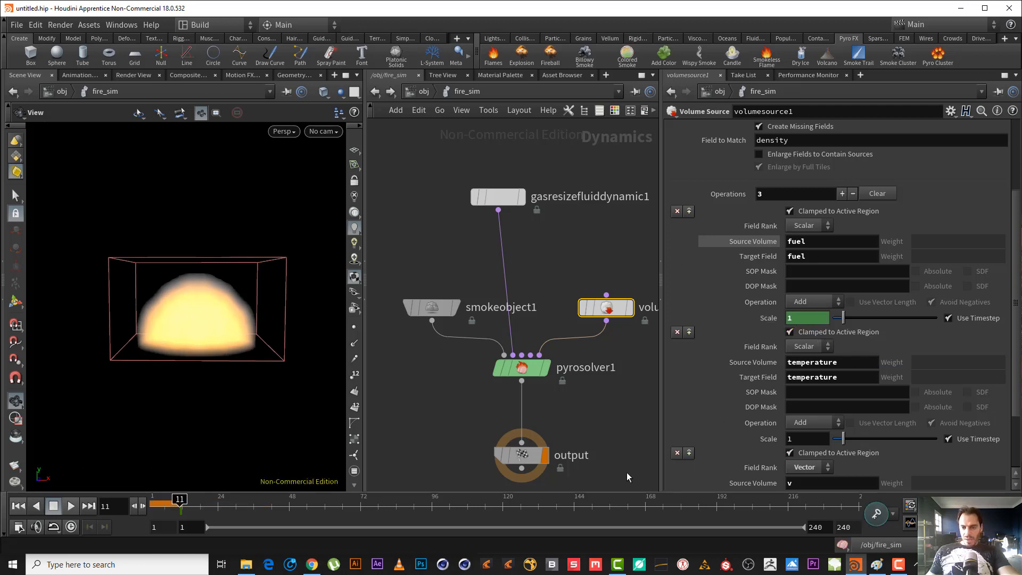
Set the volume source's fuel Scale to 0 at frame 16 and keyframe it there.
click(194, 506)
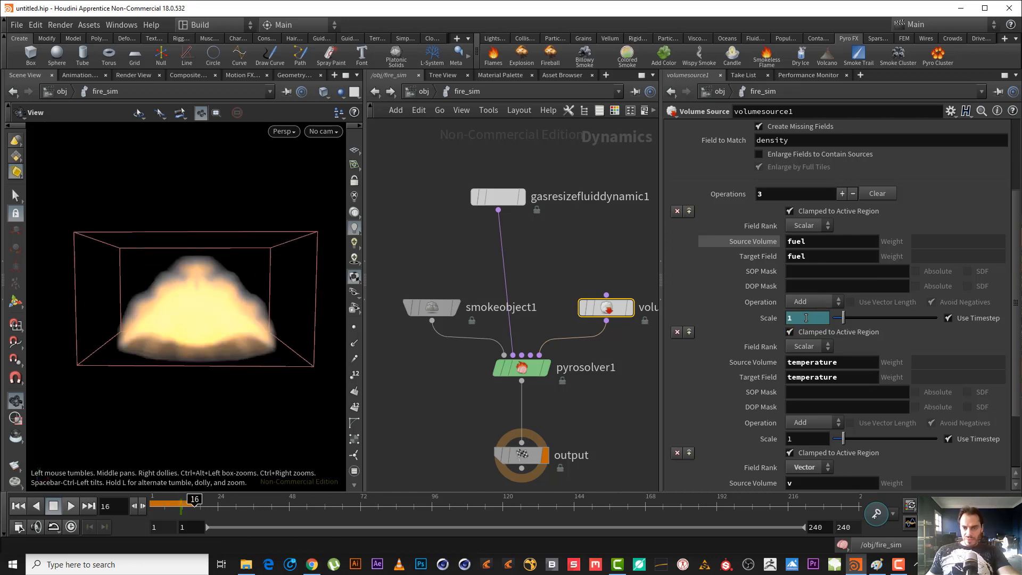
drag(805, 318, 761, 317)
text(0)
key(Return)
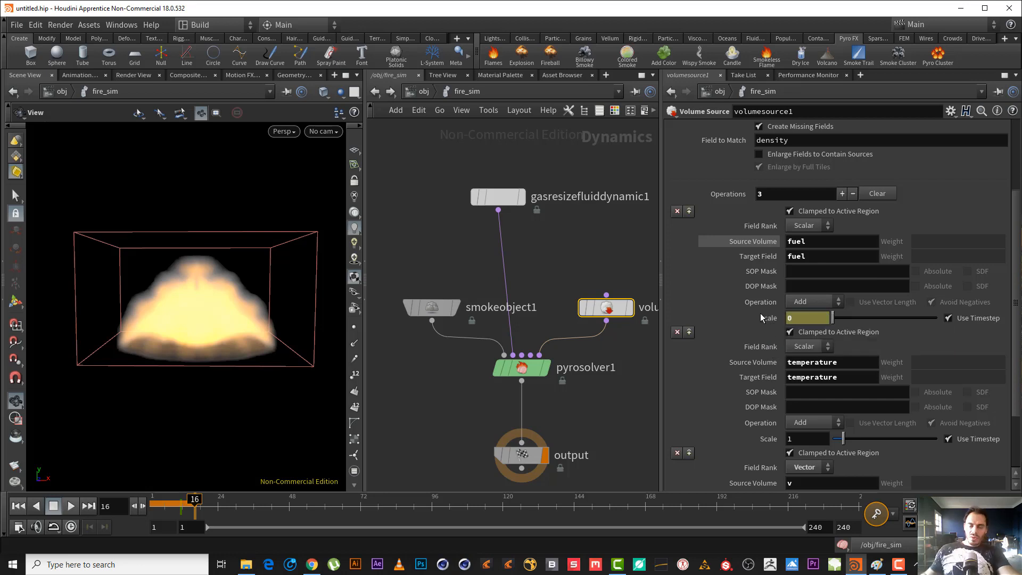
alt+click(769, 319)
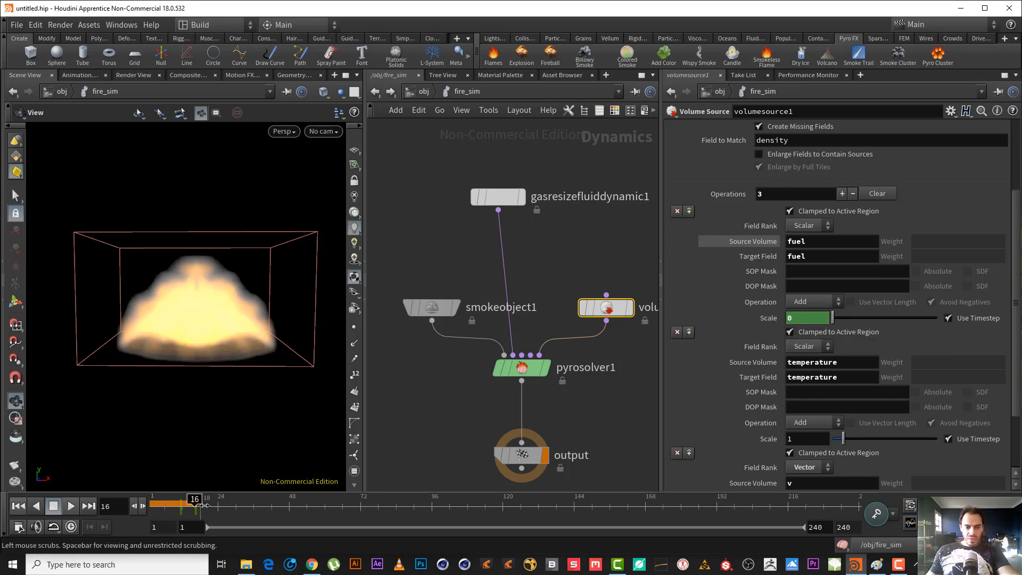
Replay the simulation from frame 1 to examine the fire with the animated fuel source, and return to frame 1.
drag(195, 499, 151, 500)
click(74, 505)
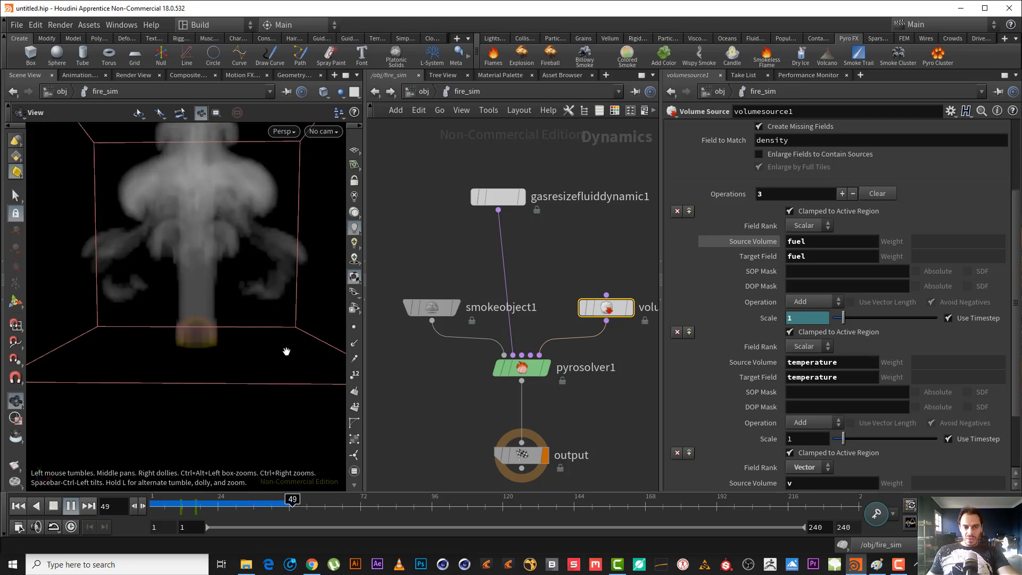
click(71, 505)
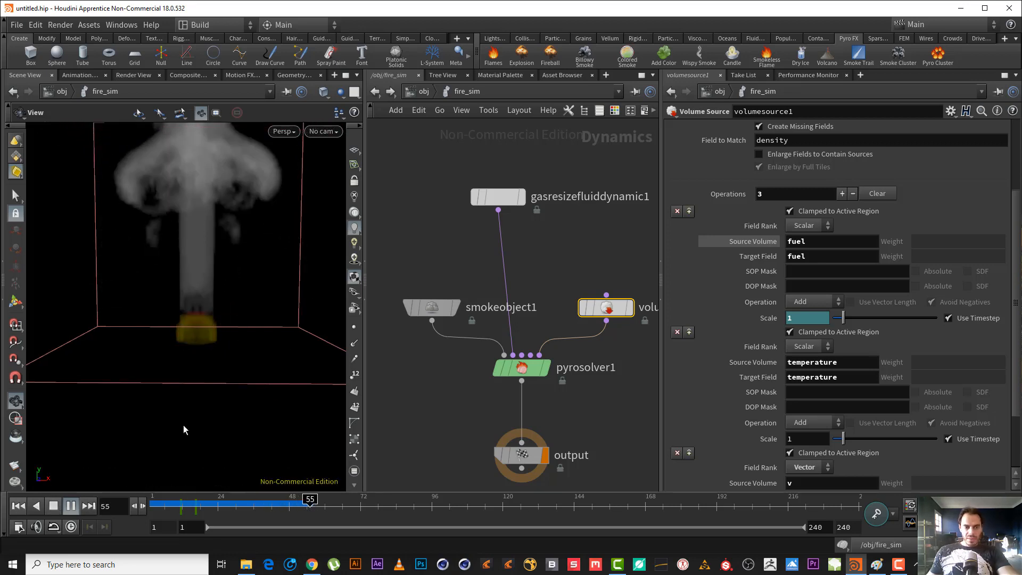
click(19, 507)
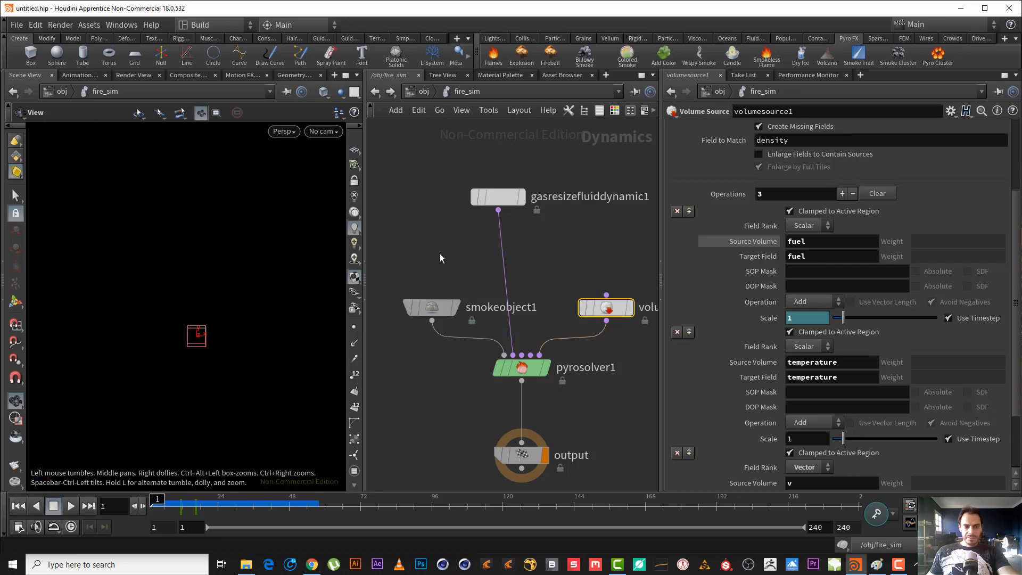
Revert the pyro solver's animated Gas Released parameter to its default.
click(431, 308)
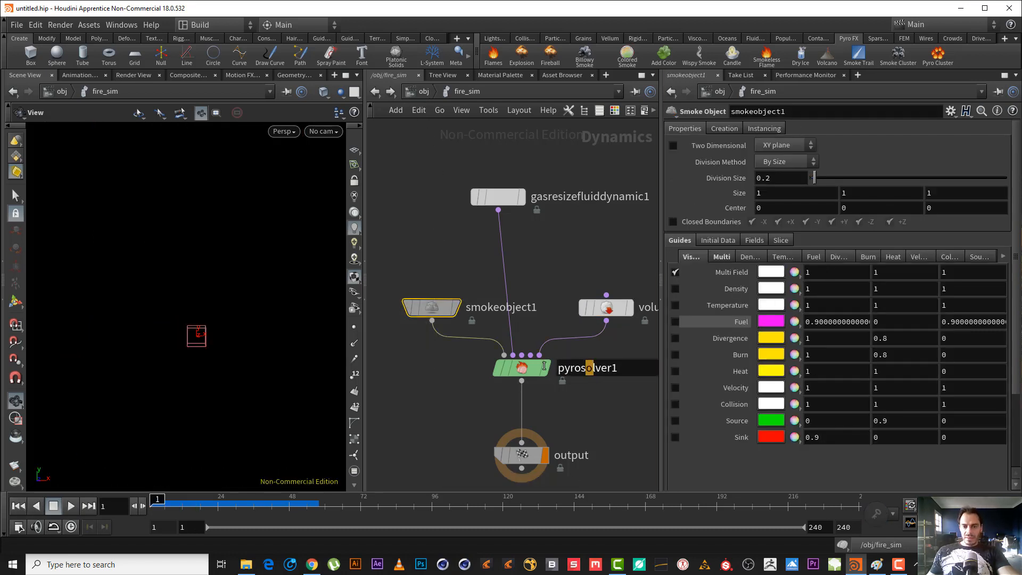
click(521, 367)
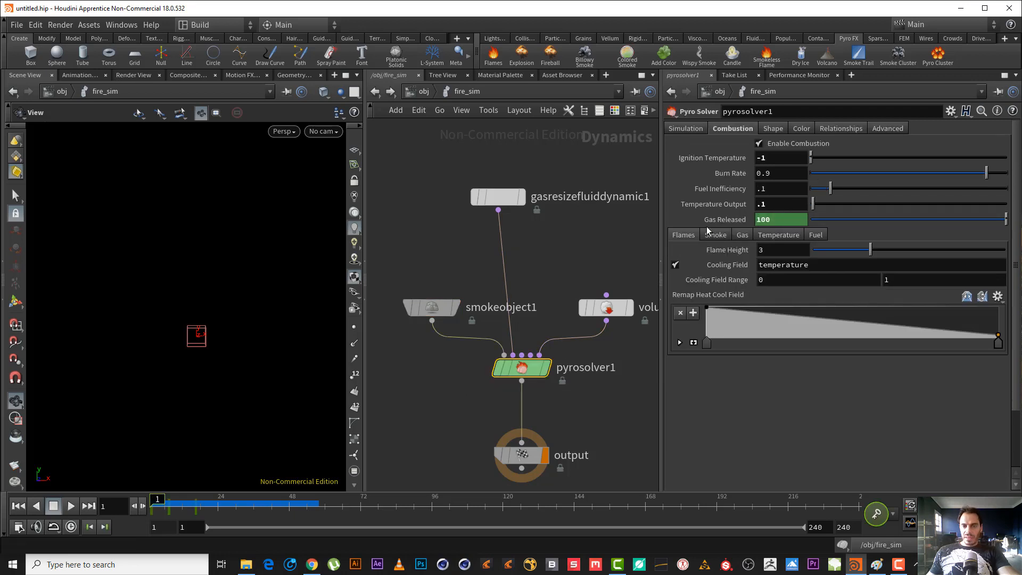
right_click(734, 218)
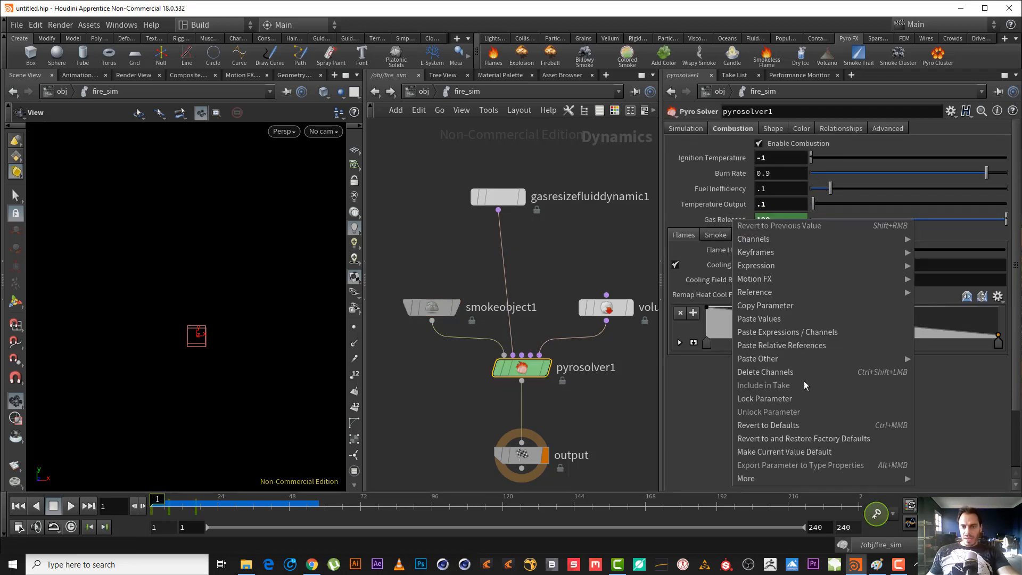
click(802, 424)
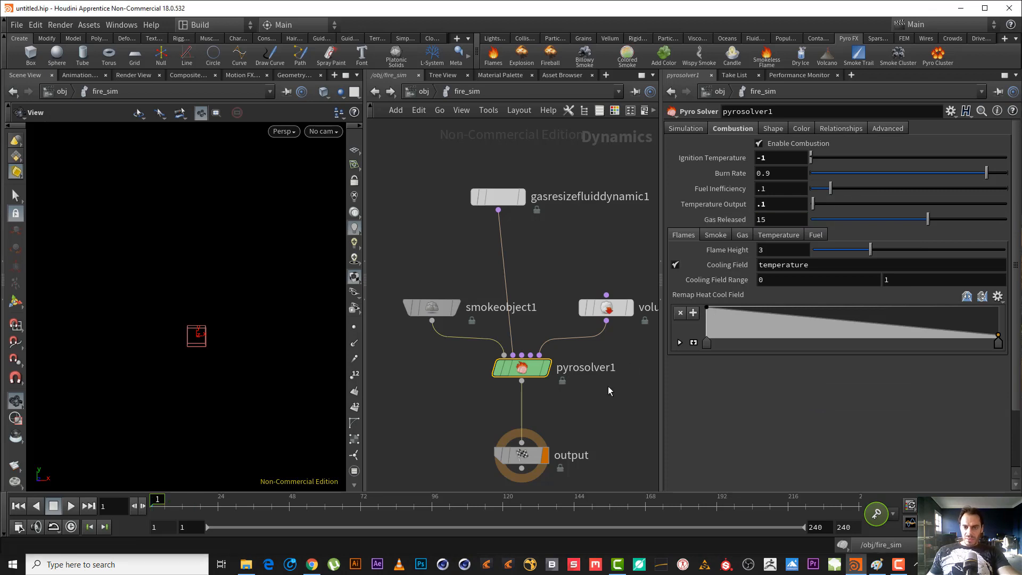
Remove the animation from the volume source's fuel Scale, restoring it to 1.
middle_drag(627, 347, 538, 311)
click(522, 271)
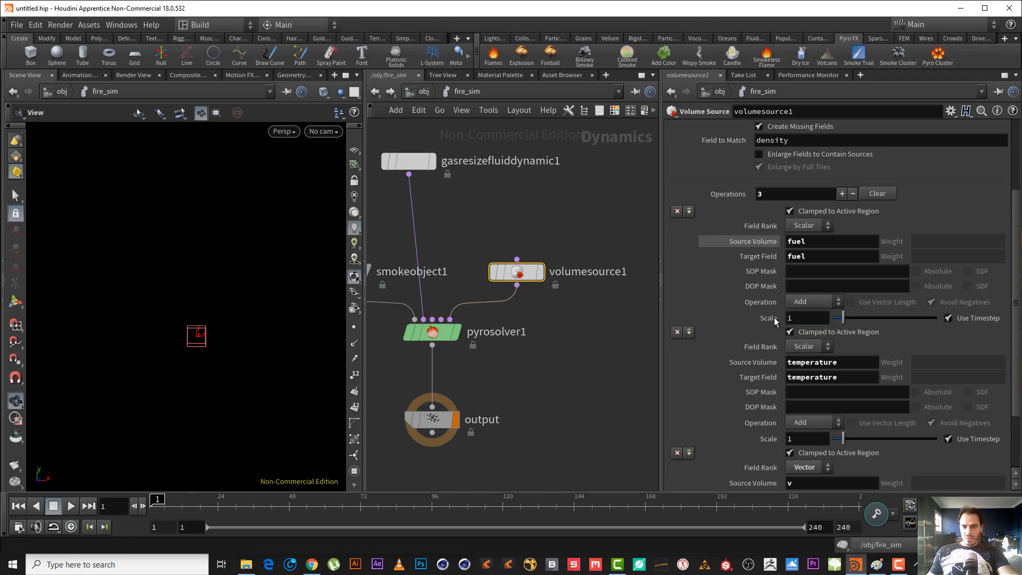
middle_drag(525, 410, 576, 407)
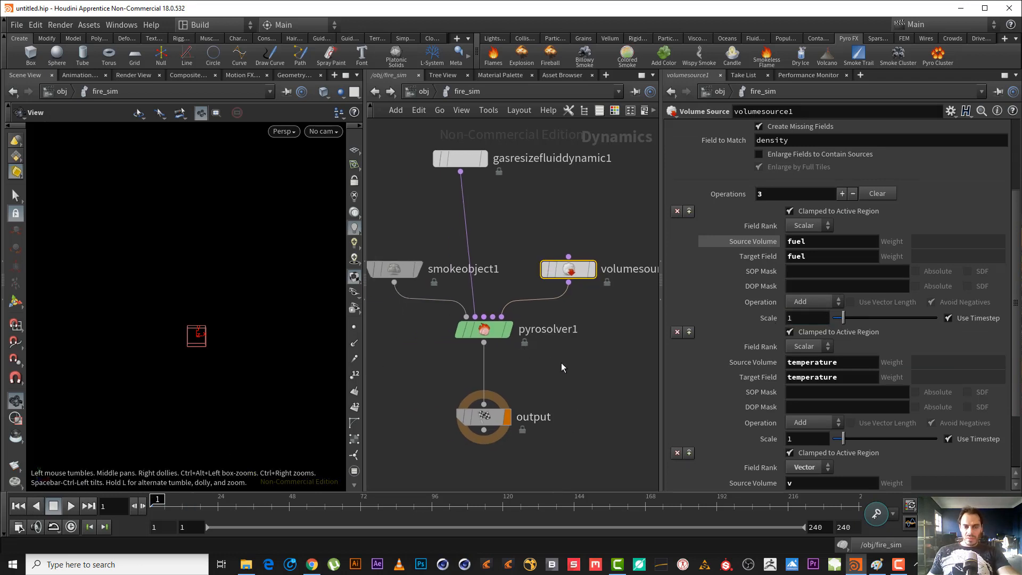
Bring up the pyro solver's parameters, play the simulation to about frame 34, and examine the resulting flame.
click(489, 325)
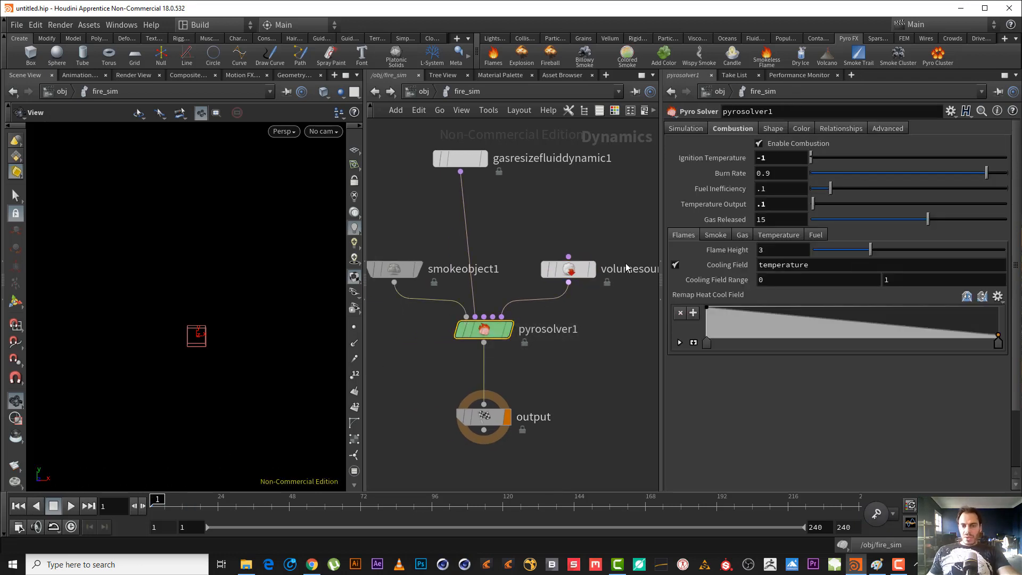
click(73, 506)
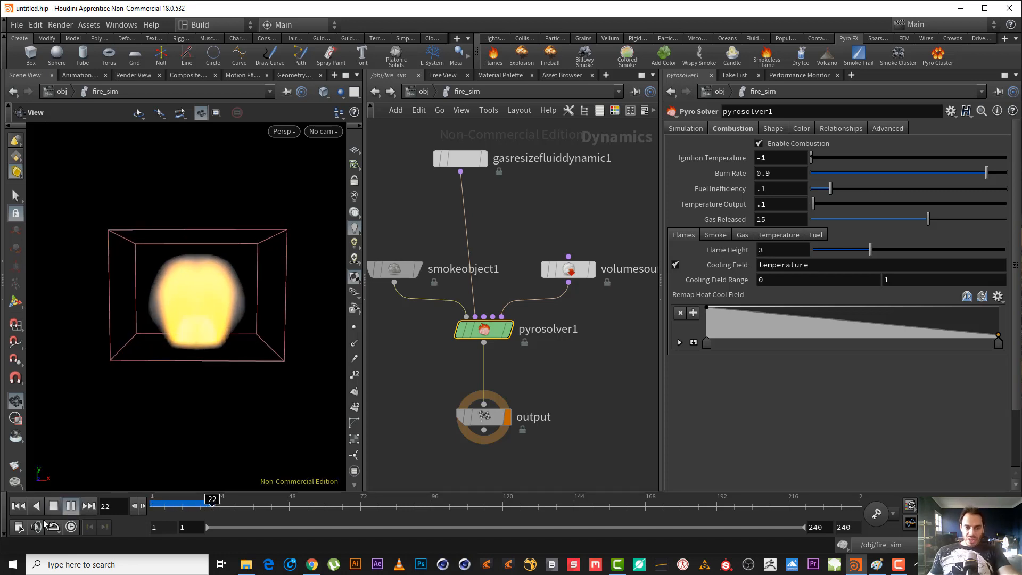
click(54, 506)
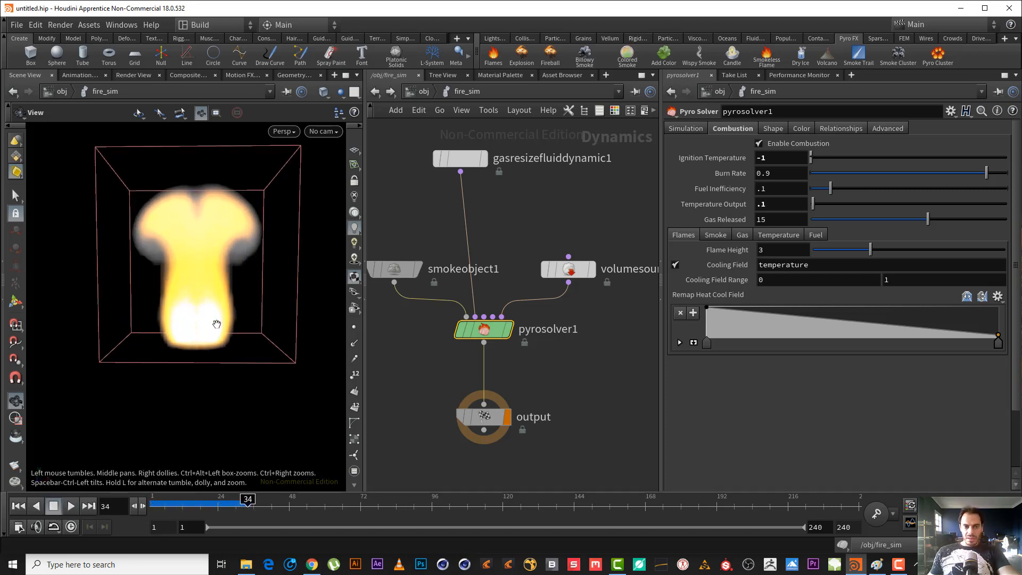
drag(217, 324, 228, 308)
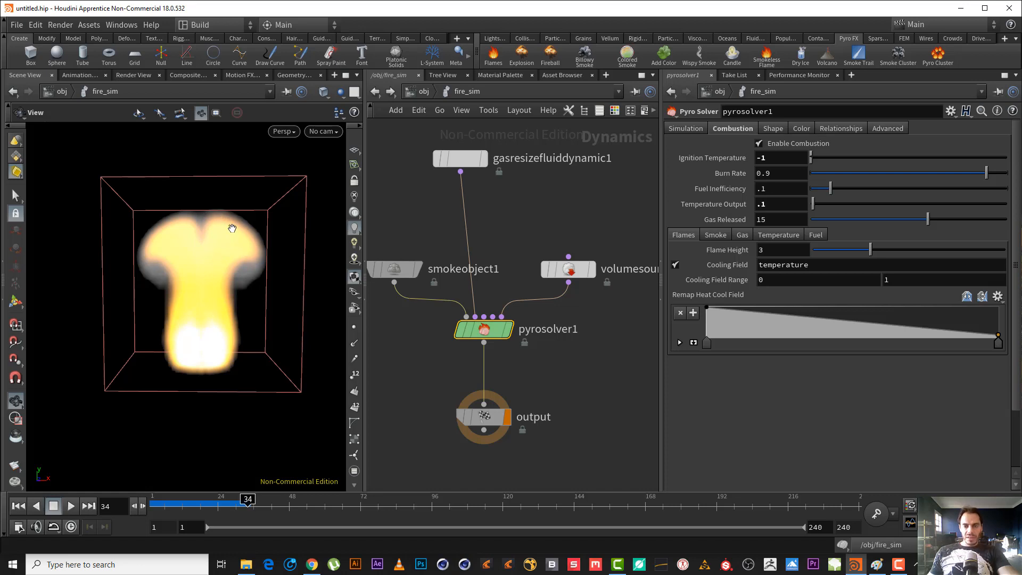
Set the pyro solver's Flame Height to 1.
drag(771, 250, 668, 232)
text(1)
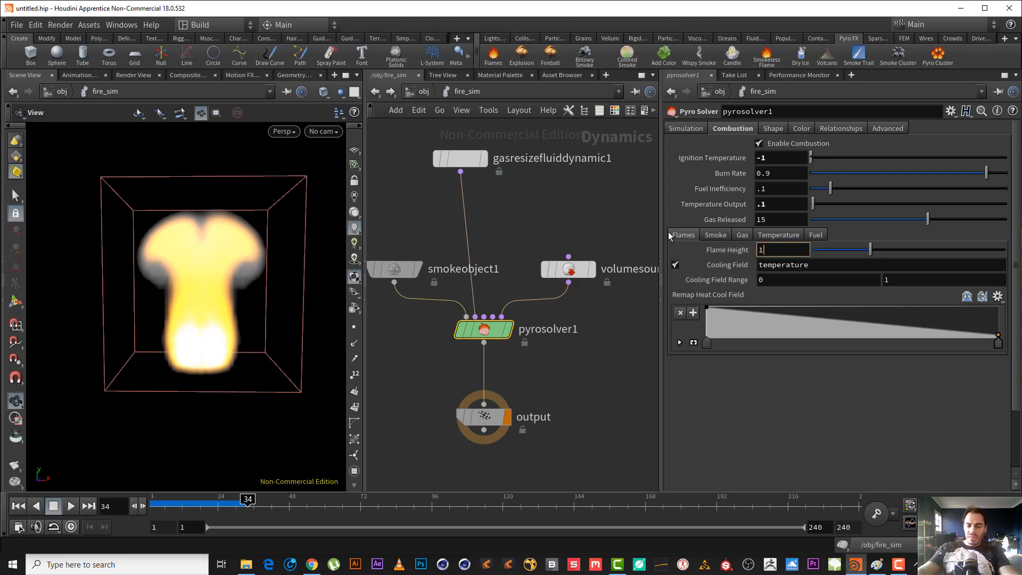
key(Return)
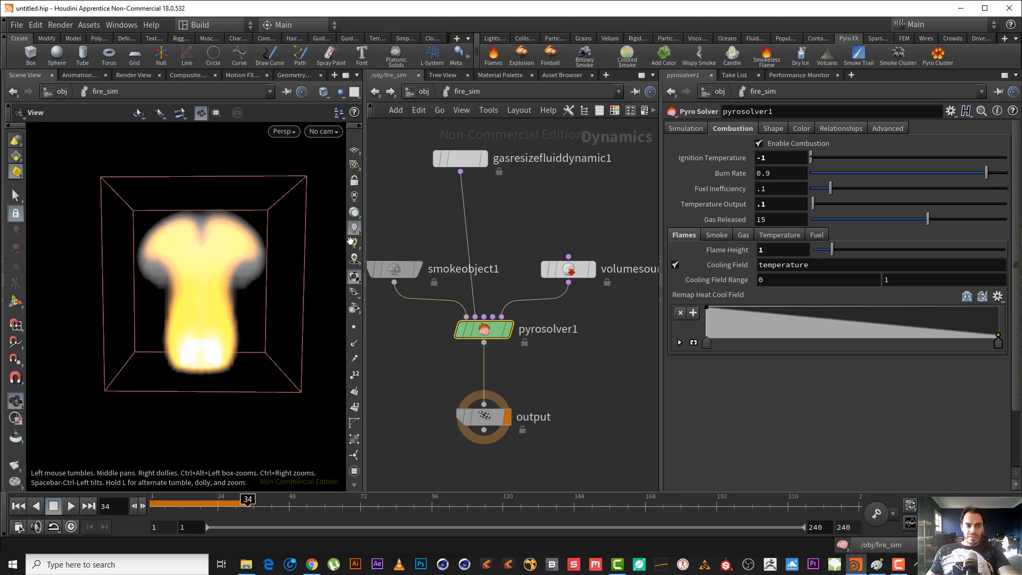
Lower the Flame Height to 0.2 and play the simulation onward to examine the shorter flame.
mouse_move(768, 250)
middle_down()
mouse_move(728, 250)
mouse_move(778, 246)
middle_up()
click(69, 506)
click(63, 507)
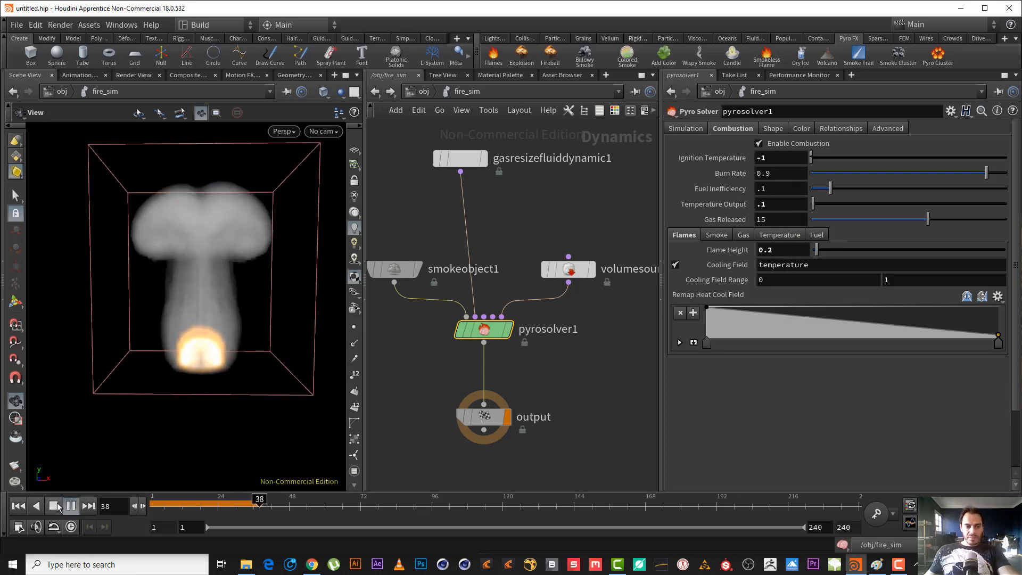
Raise the pyro solver's Flame Height to 7.4.
middle_drag(798, 250, 776, 254)
middle_drag(852, 256, 958, 250)
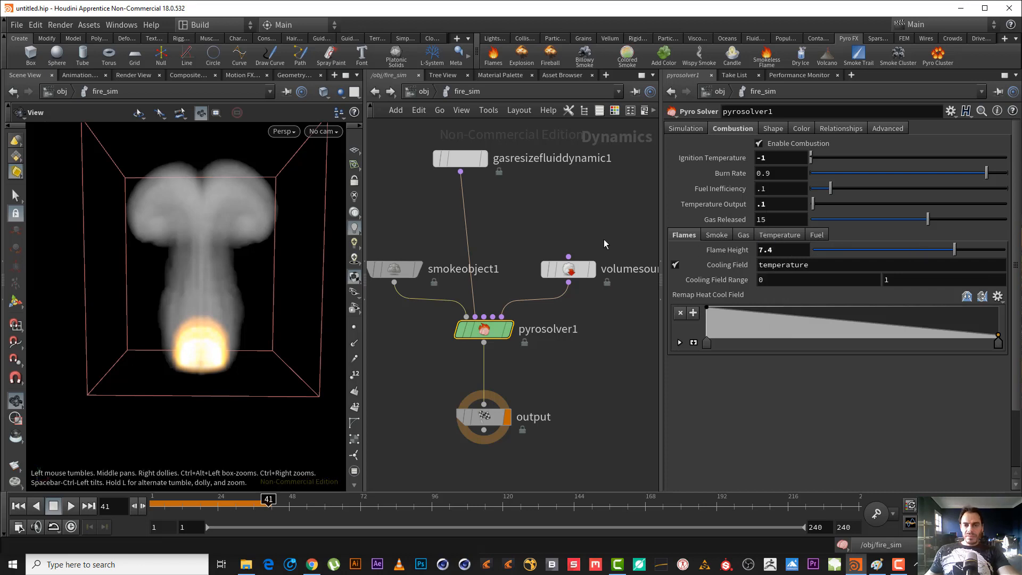
middle_drag(780, 247, 779, 247)
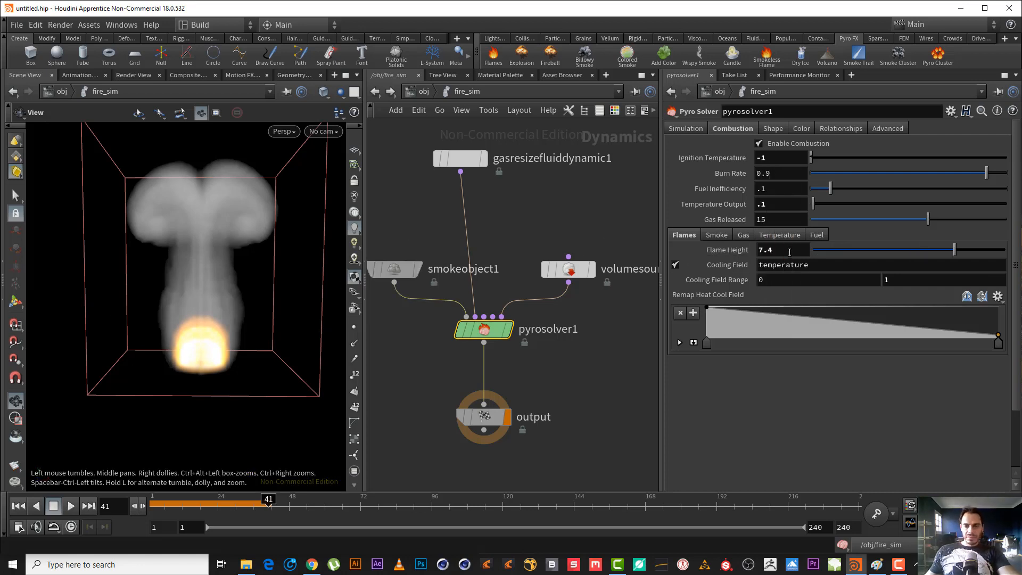
Set the pyro solver's Flame Height back to 3.
drag(790, 250, 706, 242)
text(3)
key(Return)
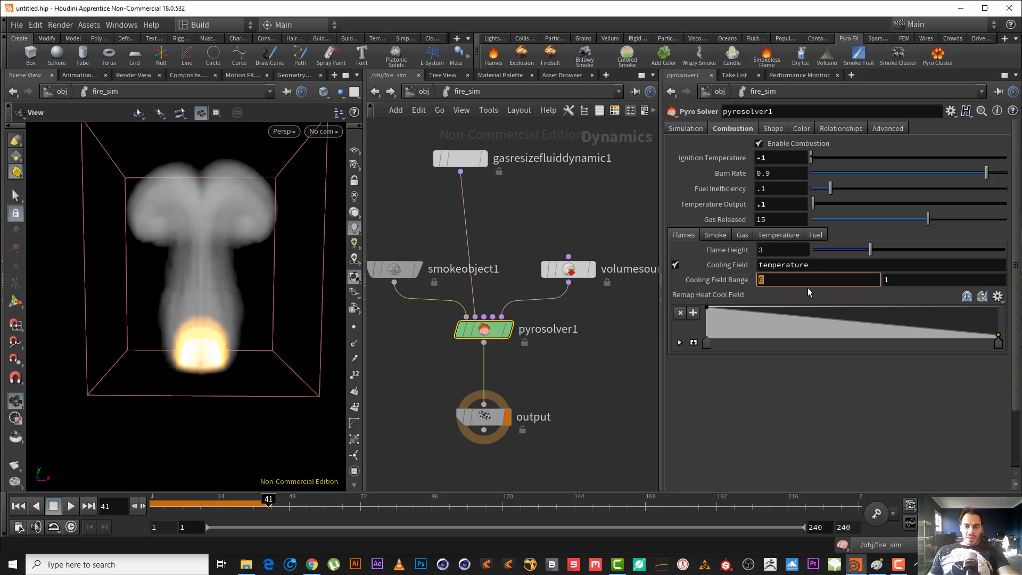
Enable the smoke object's Temperature guide and examine the temperature field's edge close up in the viewport.
click(395, 269)
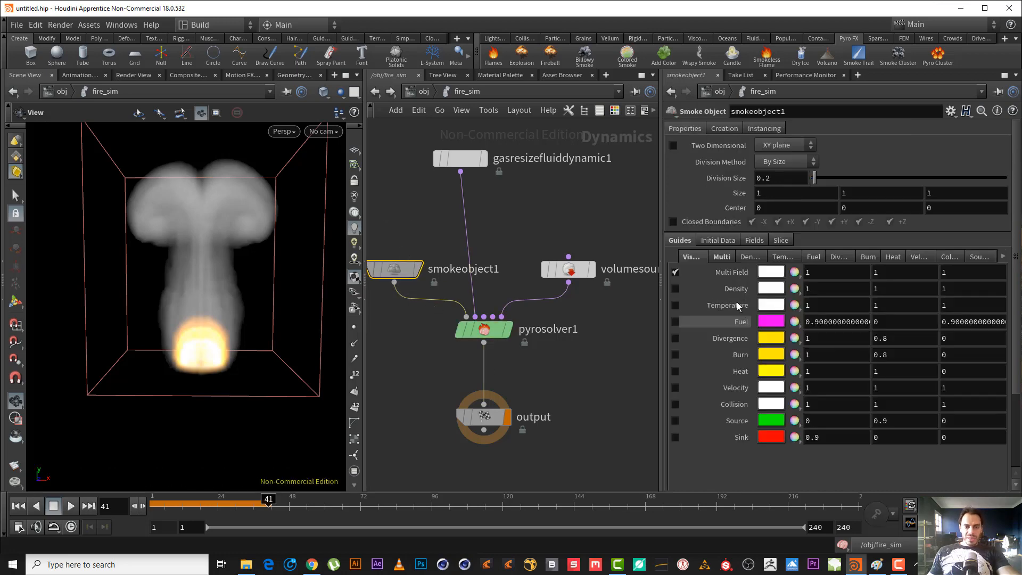
click(675, 304)
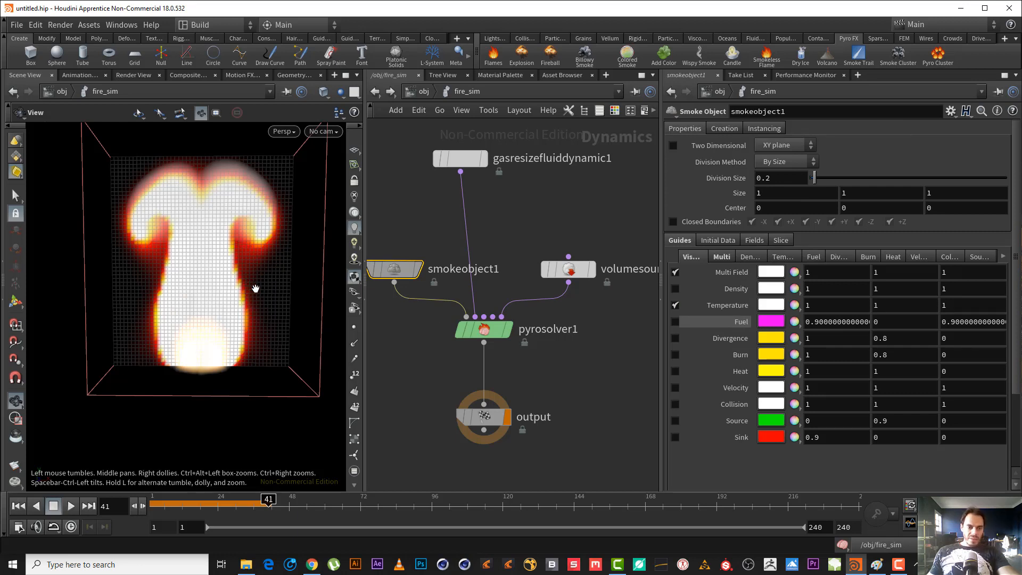
scroll(244, 276, up, 6)
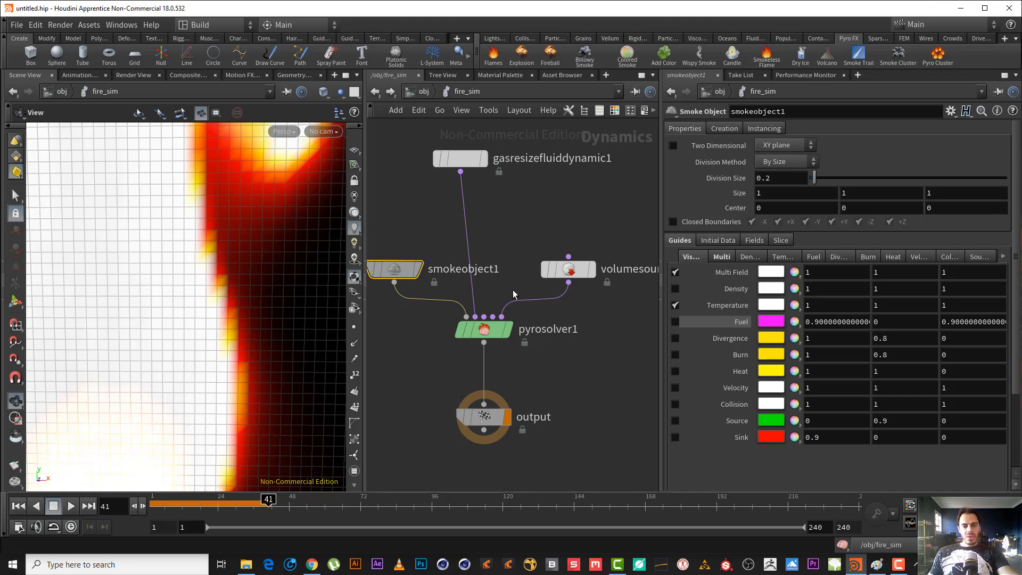
Examine the temperature field's core and outer edges in the viewport alongside the pyro solver's Cooling Field settings.
right_drag(228, 250, 187, 318)
middle_drag(161, 301, 188, 287)
right_drag(188, 287, 264, 270)
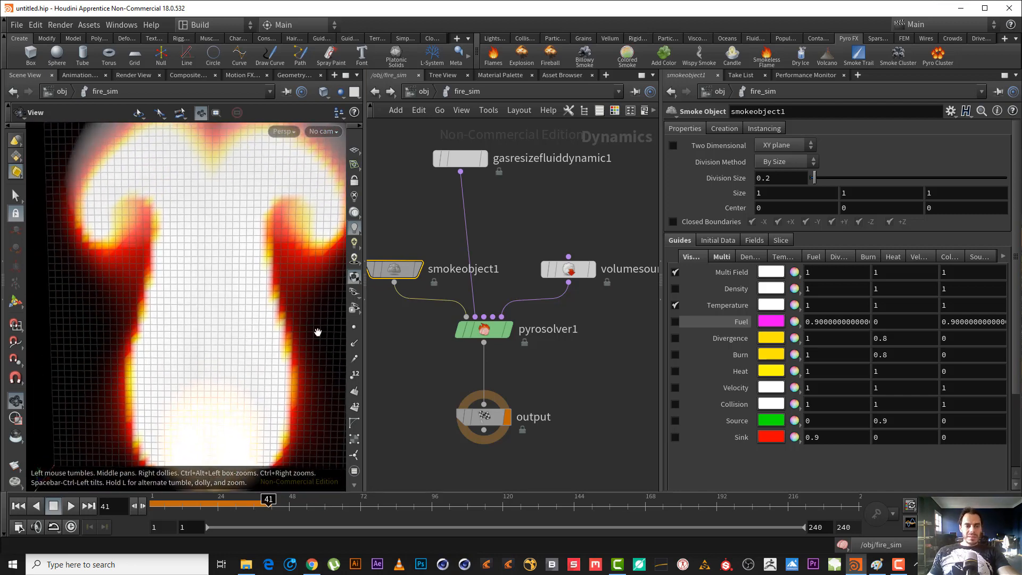
right_drag(156, 257, 196, 284)
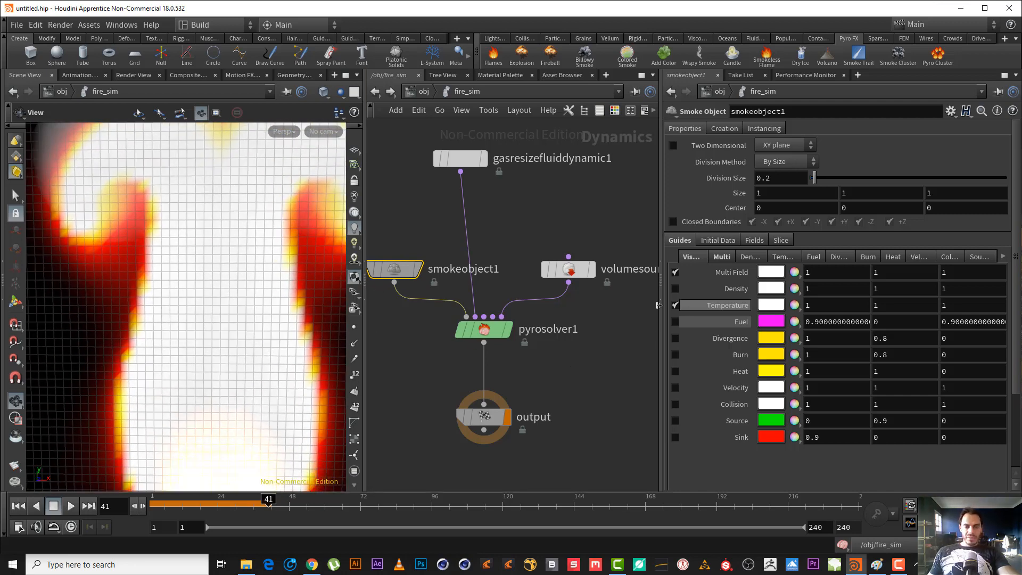
click(484, 329)
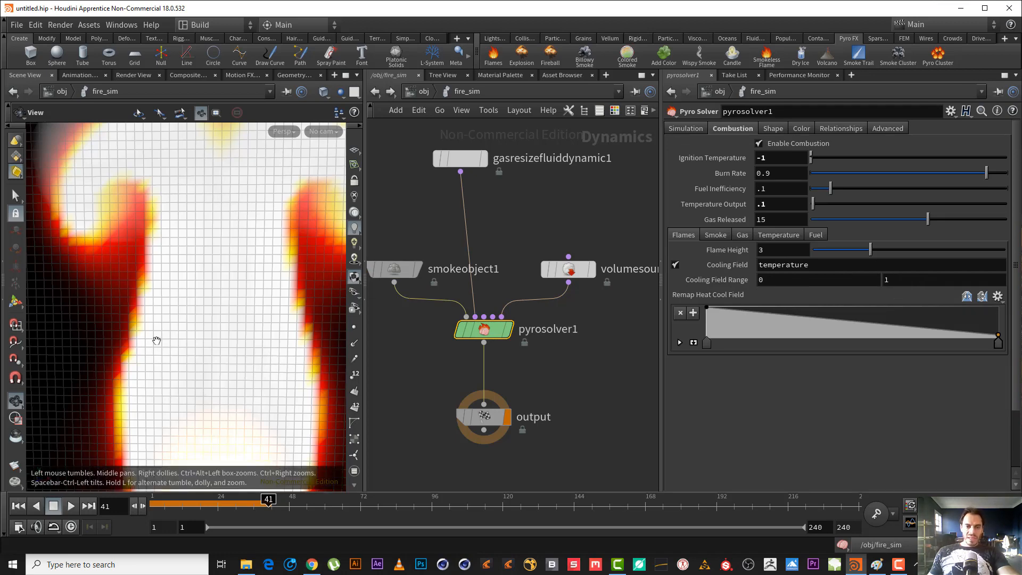
right_drag(217, 272, 255, 276)
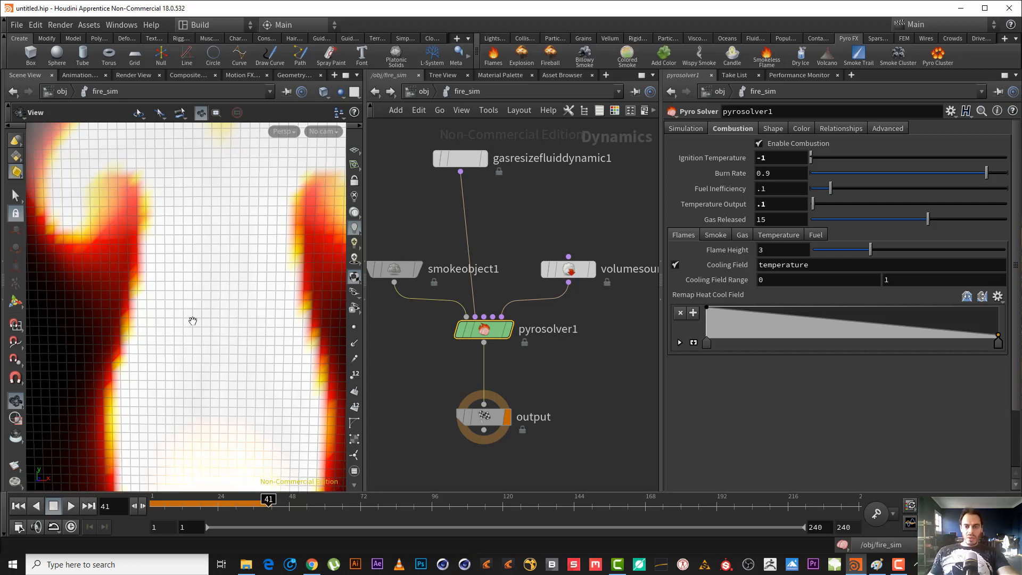
drag(230, 333, 216, 337)
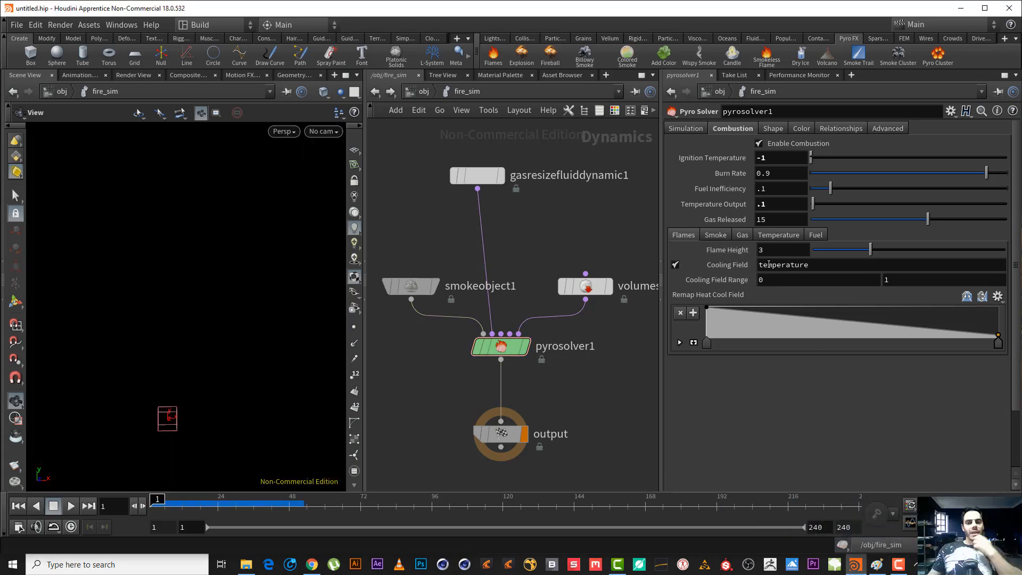
Show the pyro solver's Smoke combustion settings and play the simulation to frame 46 to examine the smoke around the flame.
click(715, 237)
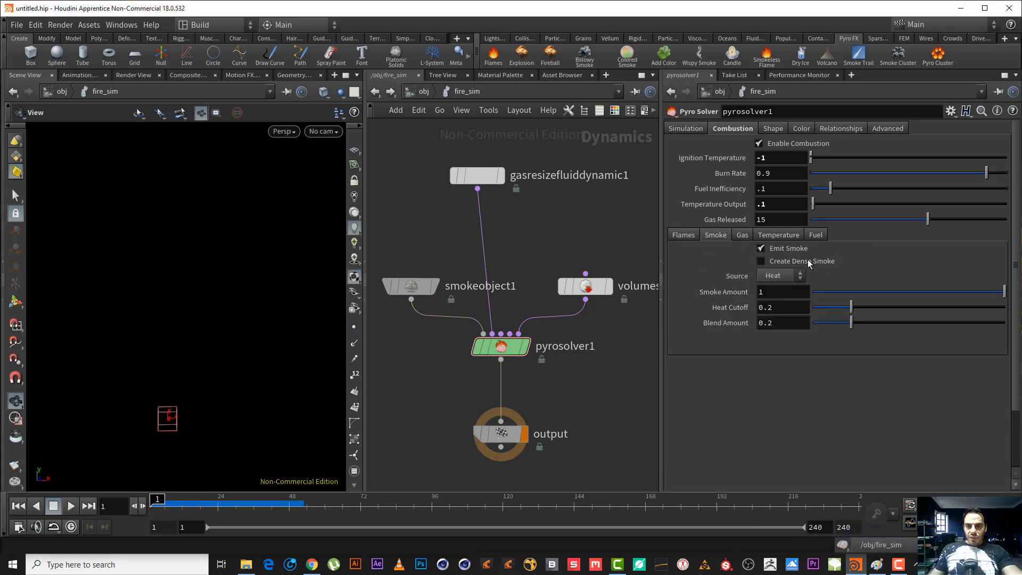
click(71, 508)
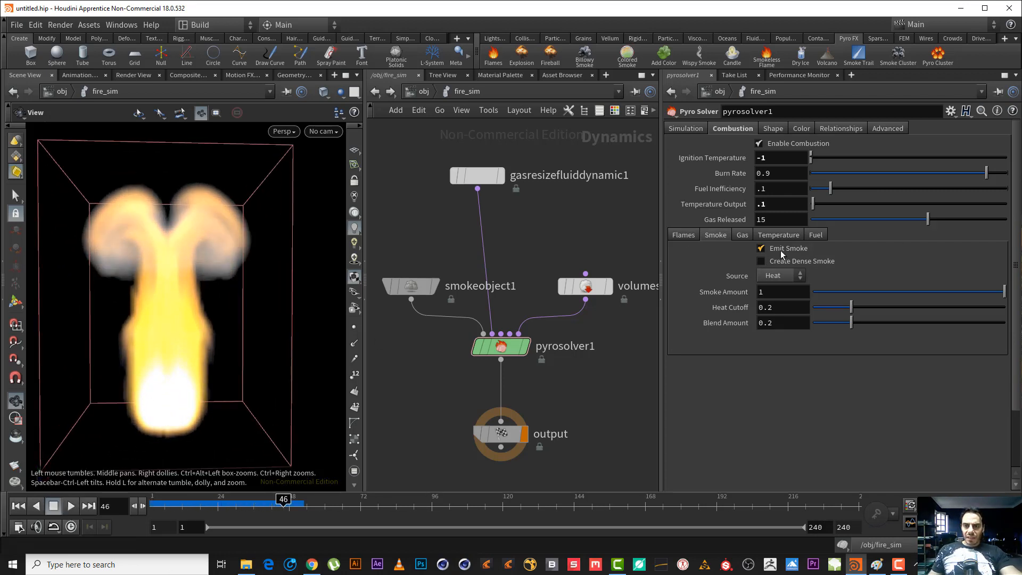
right_drag(179, 374, 214, 382)
drag(175, 391, 166, 389)
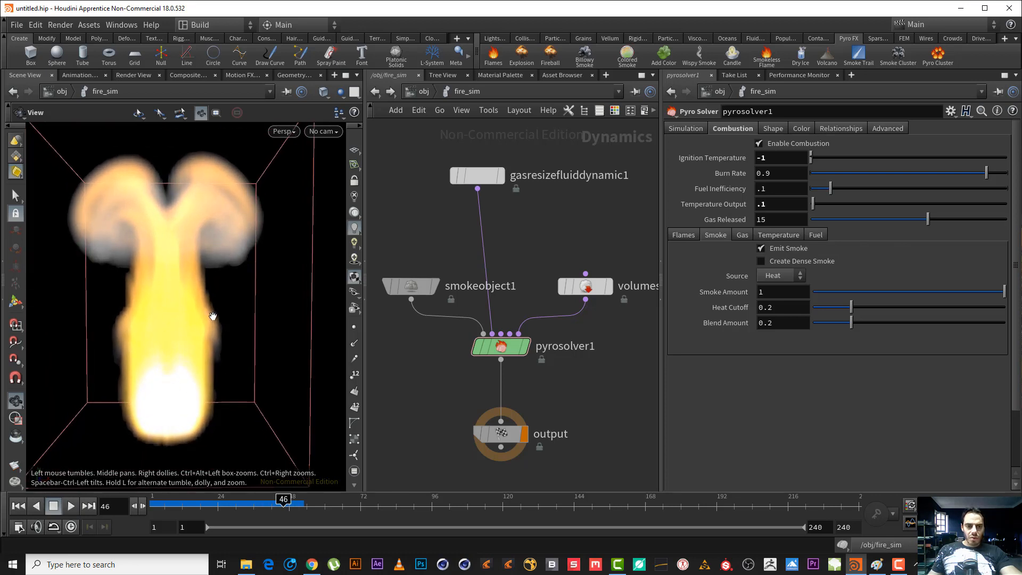
Replay the simulation from the start with Emit Smoke disabled, and turn the option back on after examining the flame.
click(761, 252)
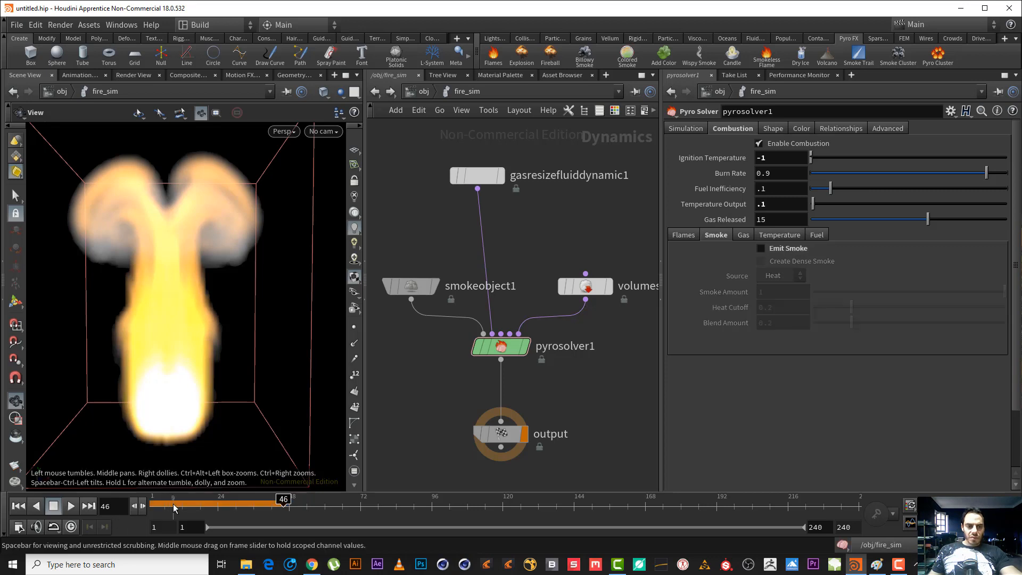
drag(173, 506, 99, 506)
click(69, 507)
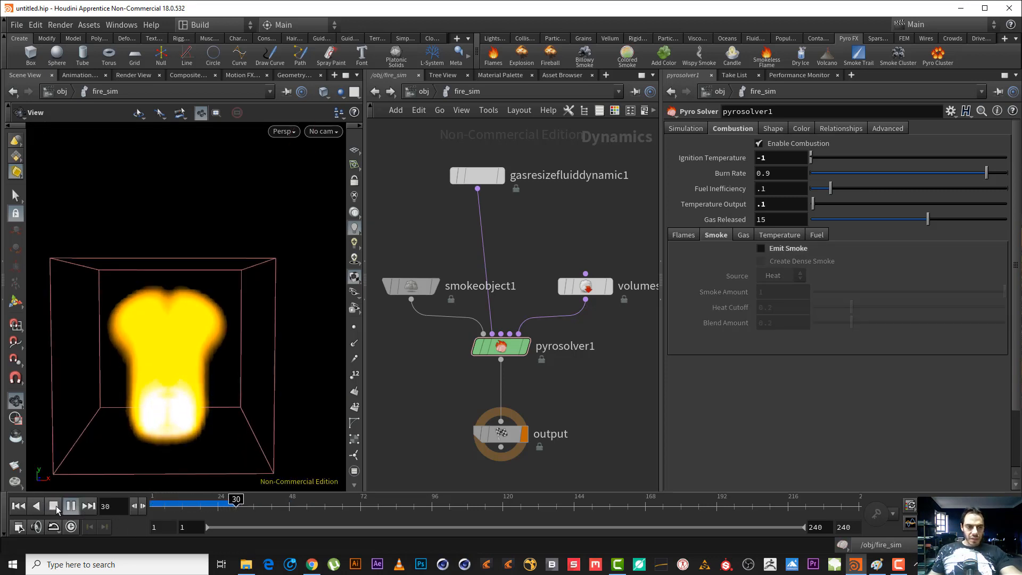
click(54, 505)
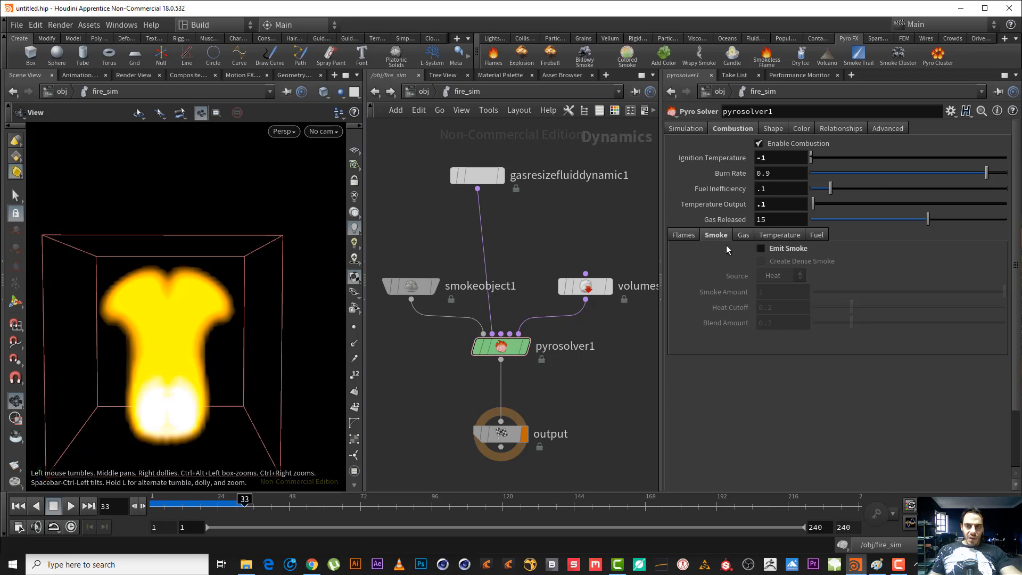
click(69, 507)
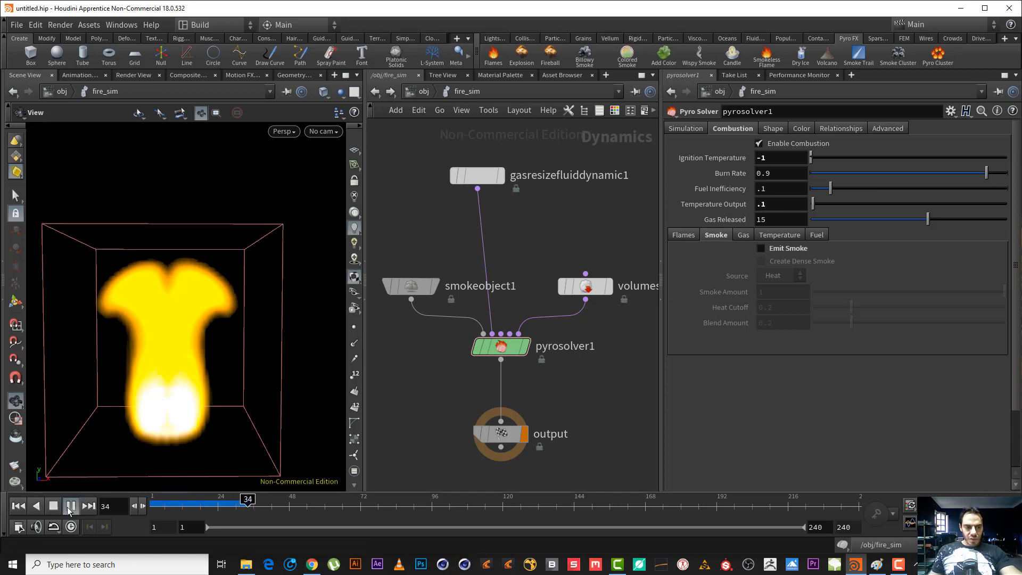
click(763, 250)
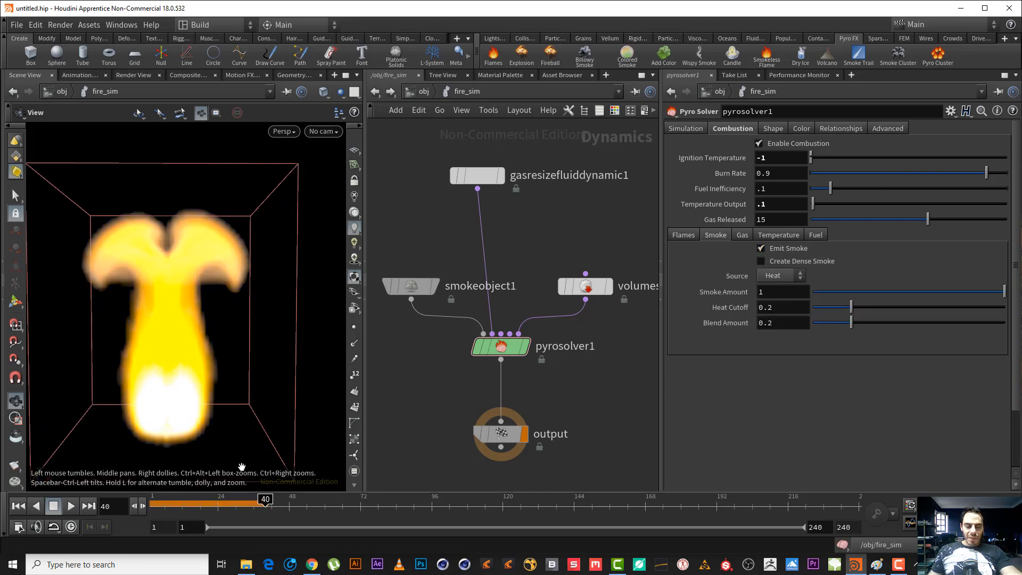
Replay the simulation from the first frame with Create Dense Smoke enabled, and disable the option again after examining the smoke.
click(765, 262)
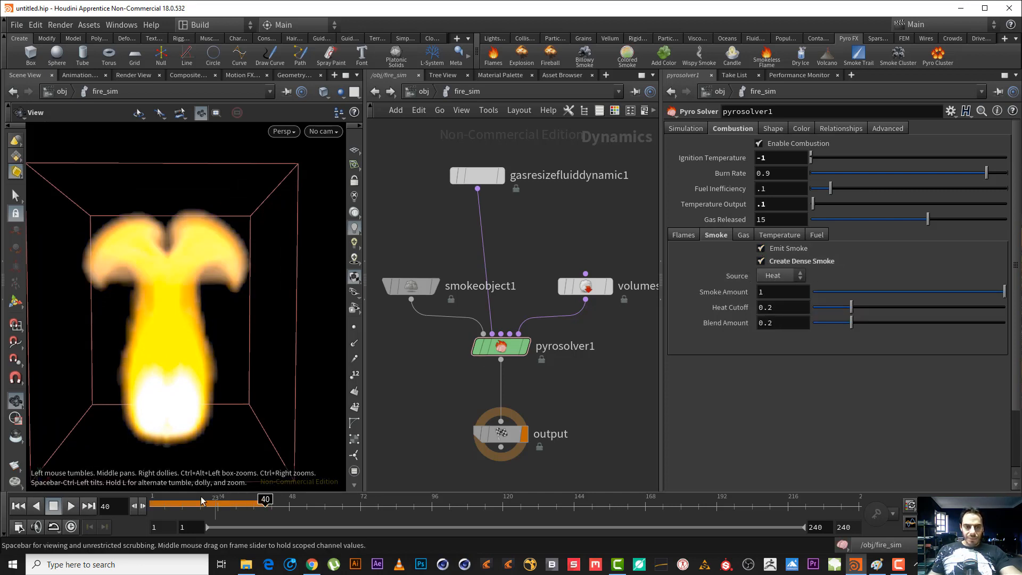
click(19, 507)
click(64, 506)
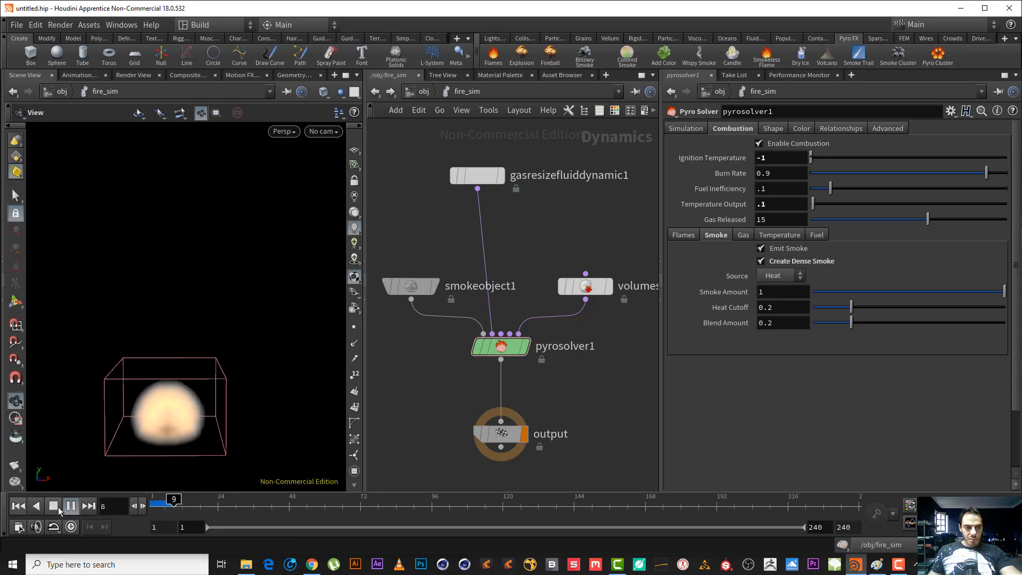
click(53, 506)
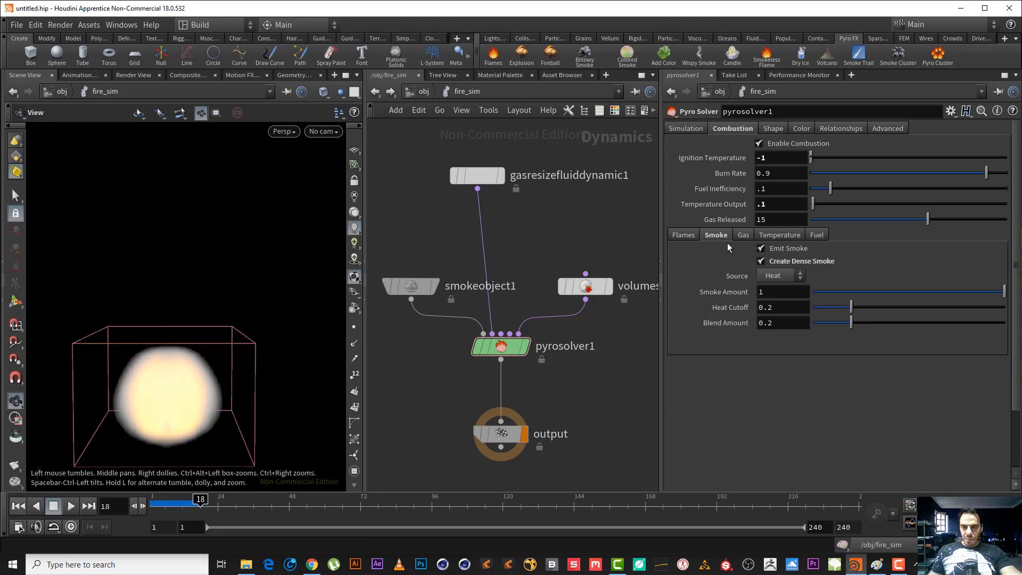
click(70, 506)
click(57, 506)
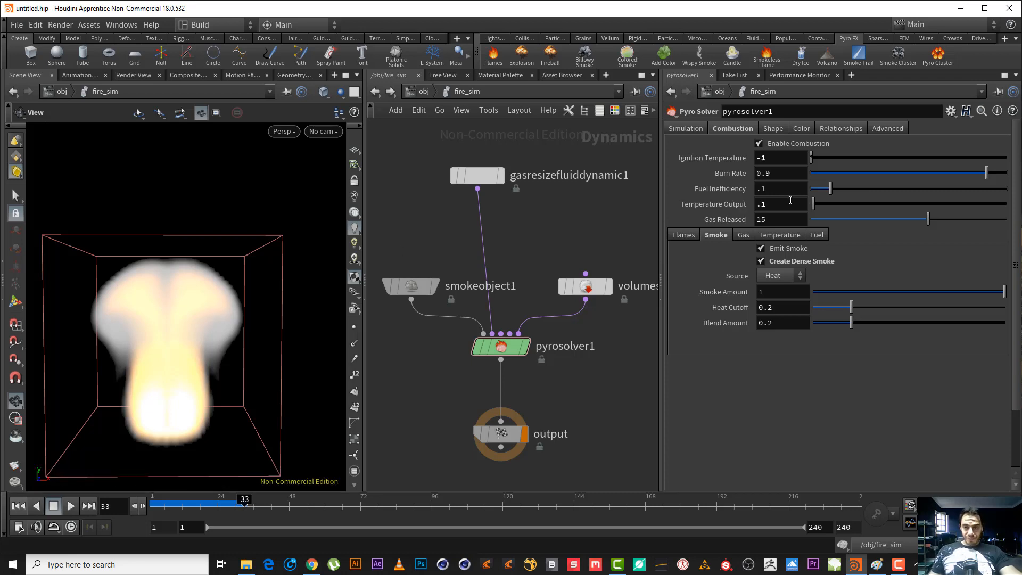
click(781, 263)
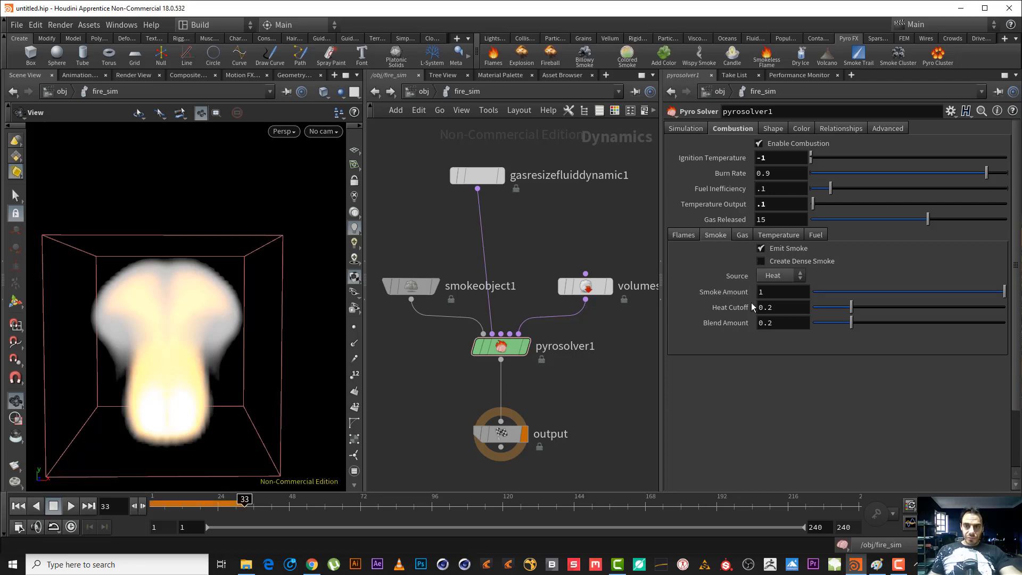
Set the Smoke Amount to 0 with Emit Smoke enabled and replay the simulation to frame 24.
drag(767, 292, 678, 280)
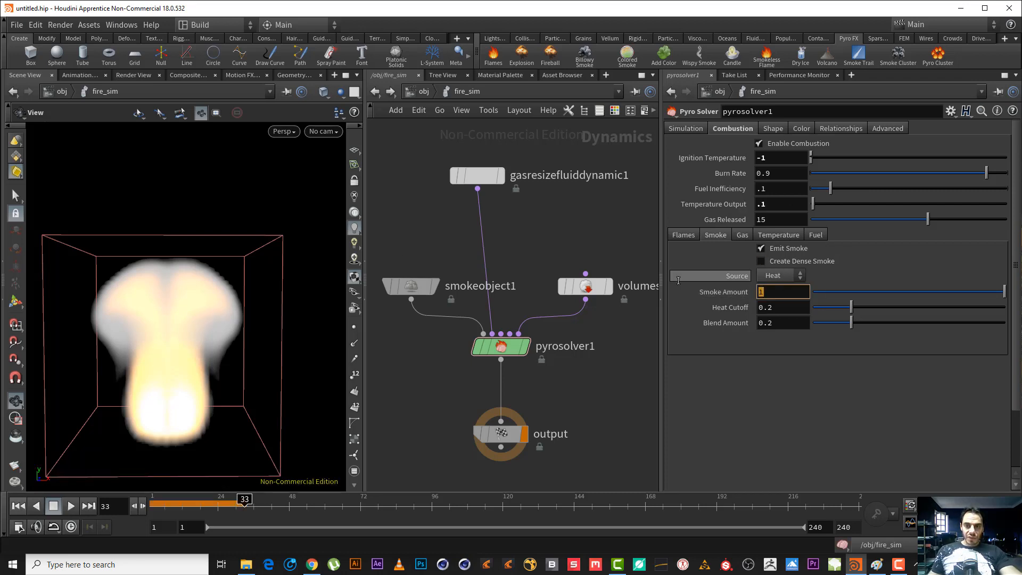
text(0)
key(Return)
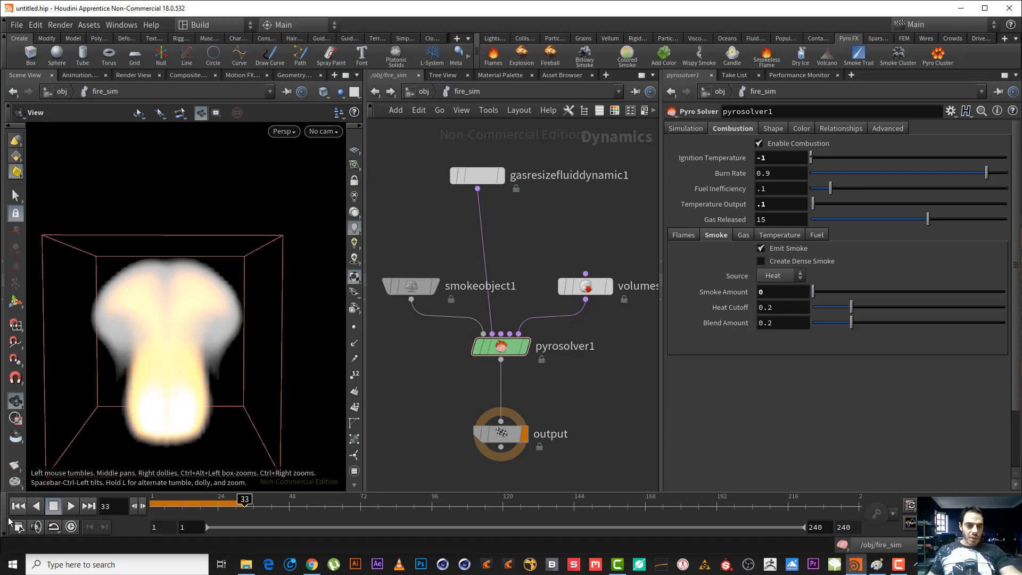
click(69, 510)
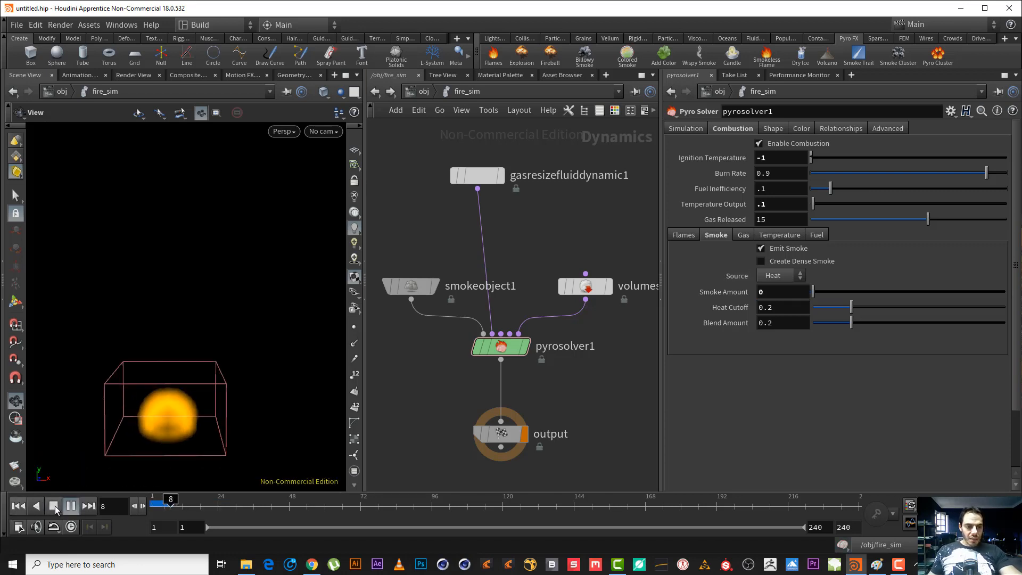
click(53, 505)
click(770, 251)
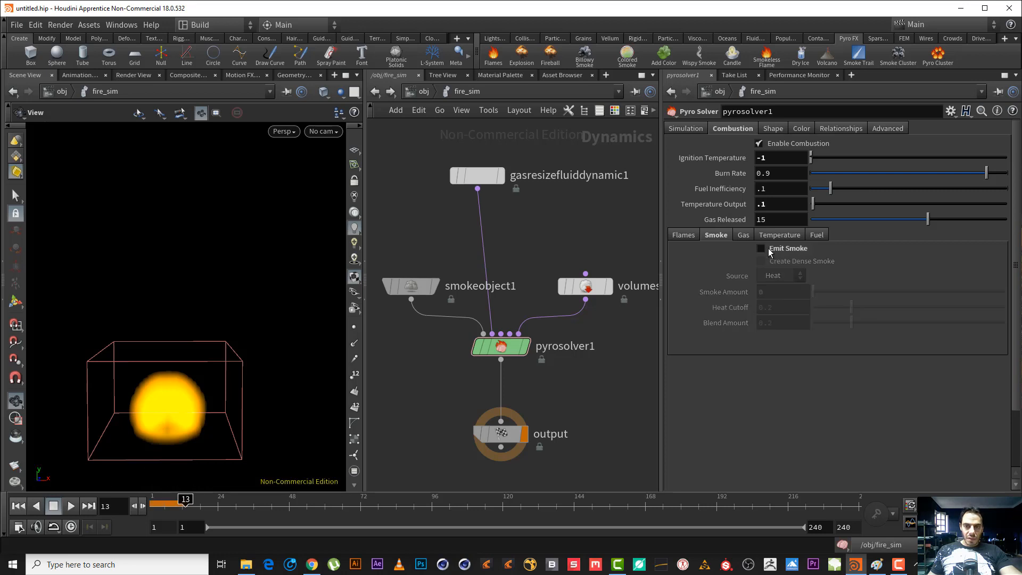
click(762, 248)
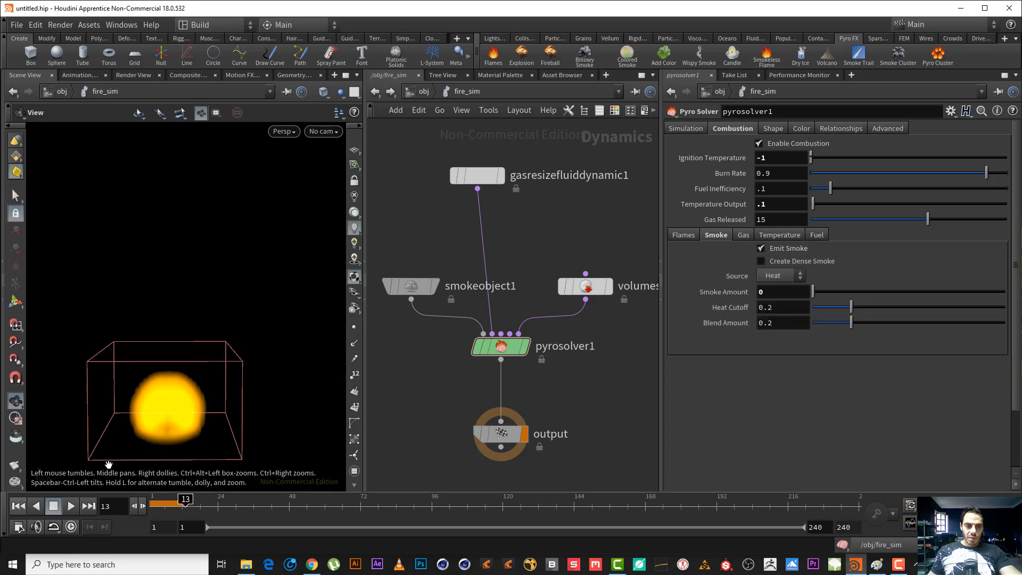
click(70, 506)
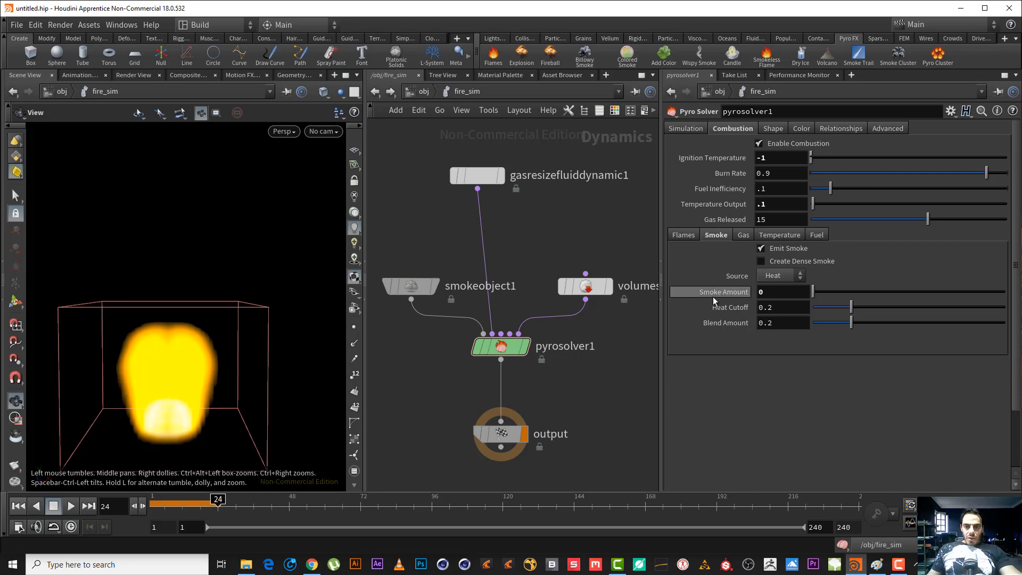
Review the Heat Cutoff and Blend Amount descriptions and the pyro solver's Gas, Temperature and Fuel combustion settings.
mouse_move(727, 311)
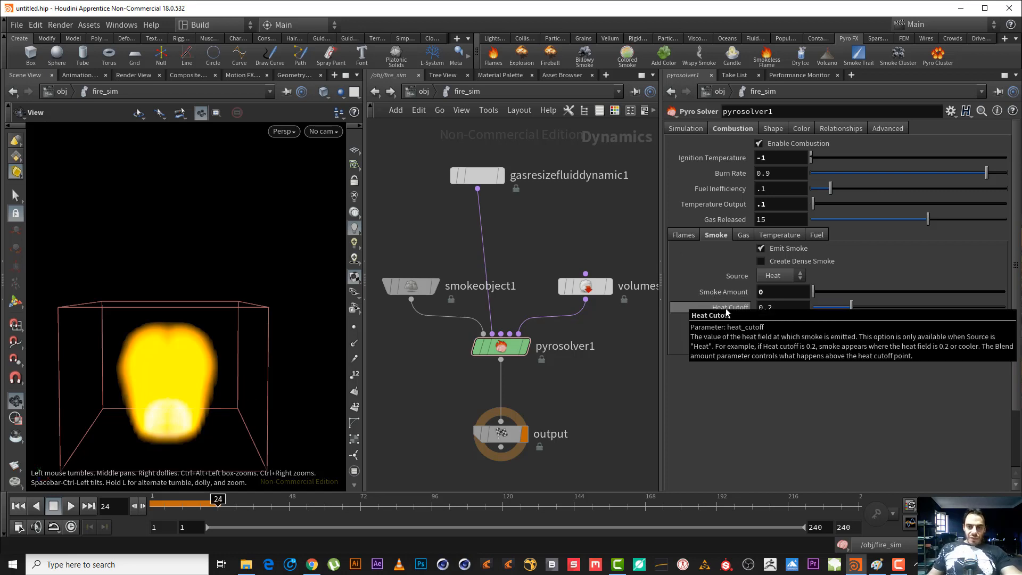
click(898, 564)
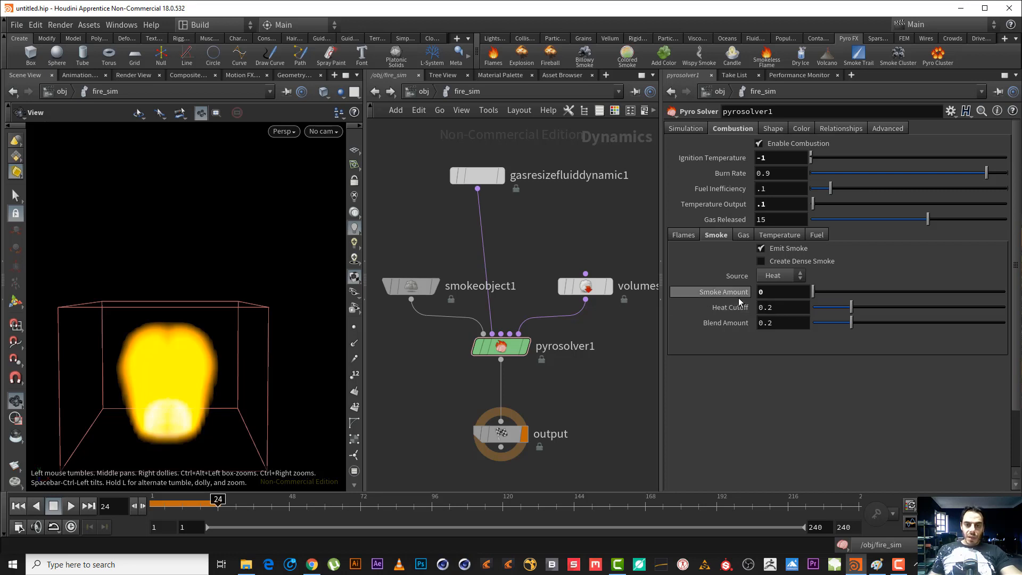
mouse_move(738, 308)
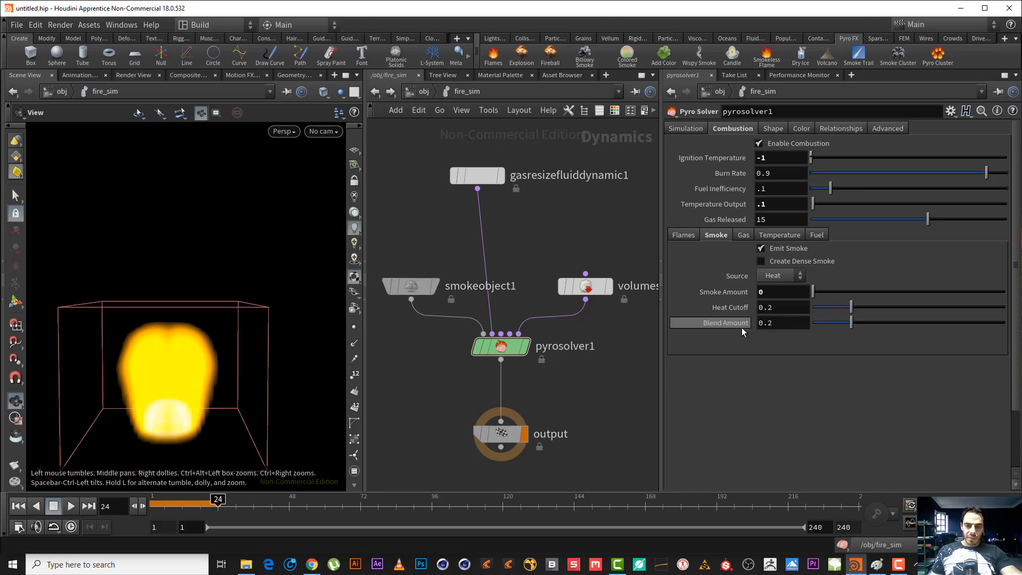
mouse_move(736, 330)
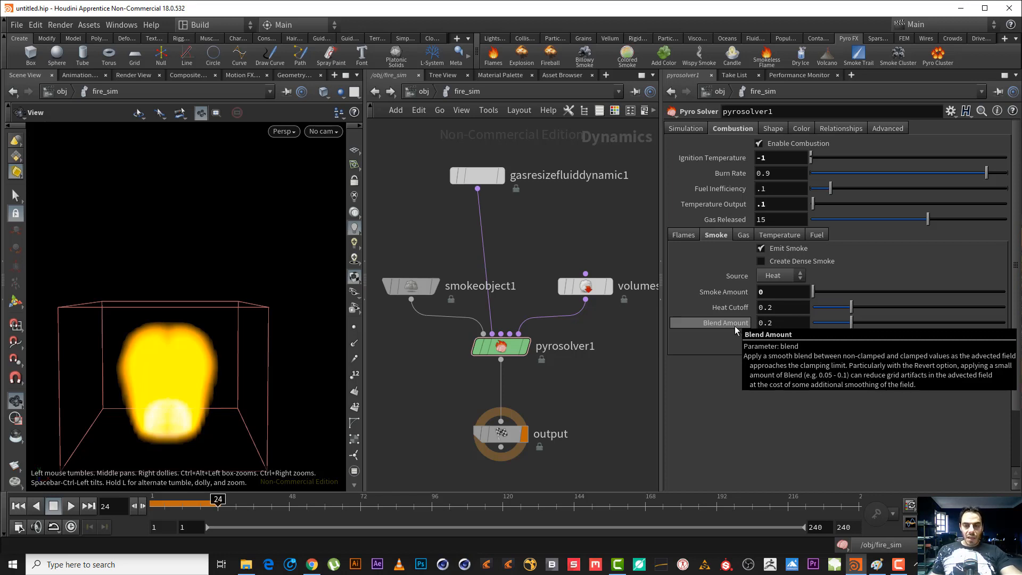
click(745, 234)
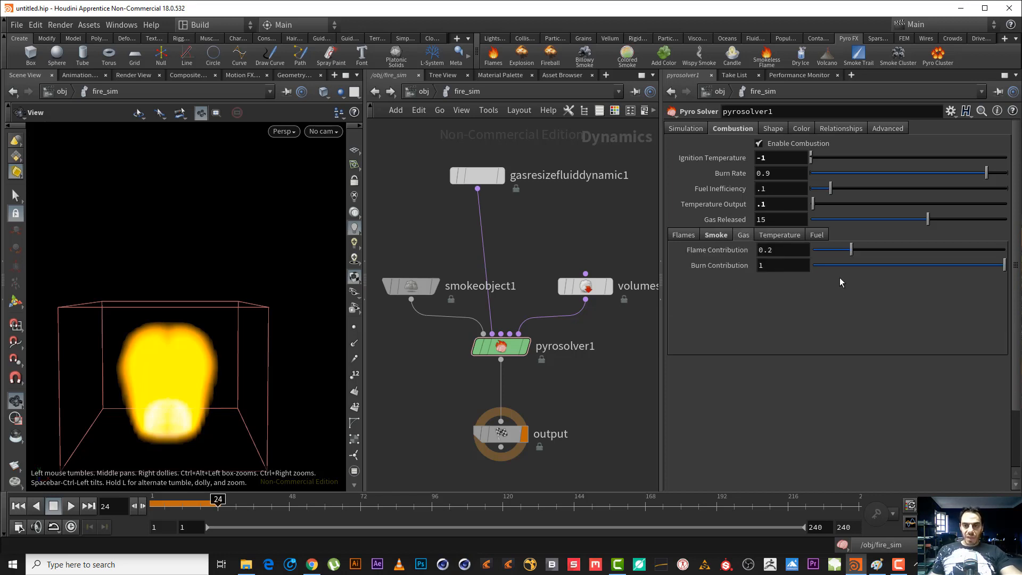
click(780, 235)
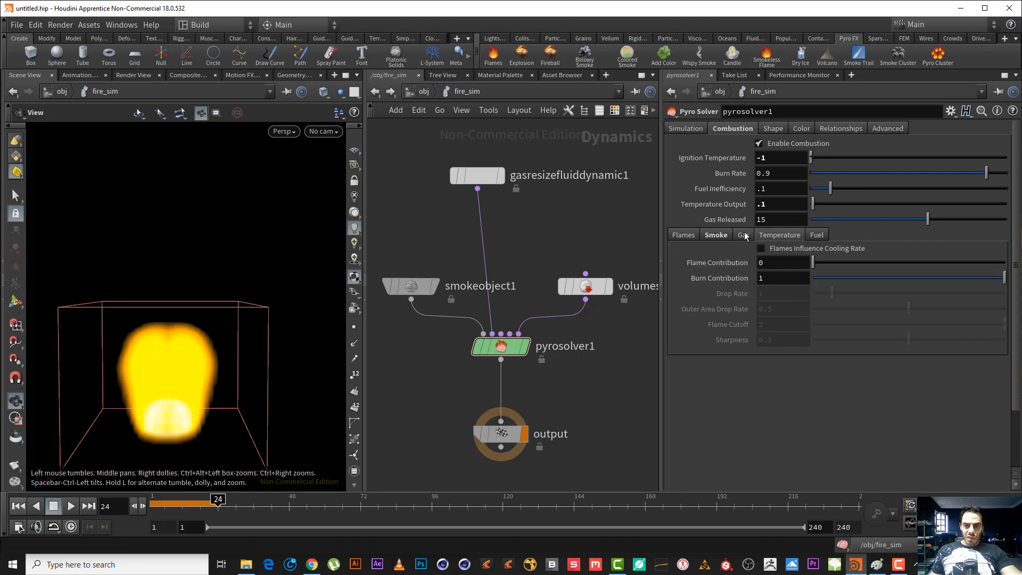
click(816, 236)
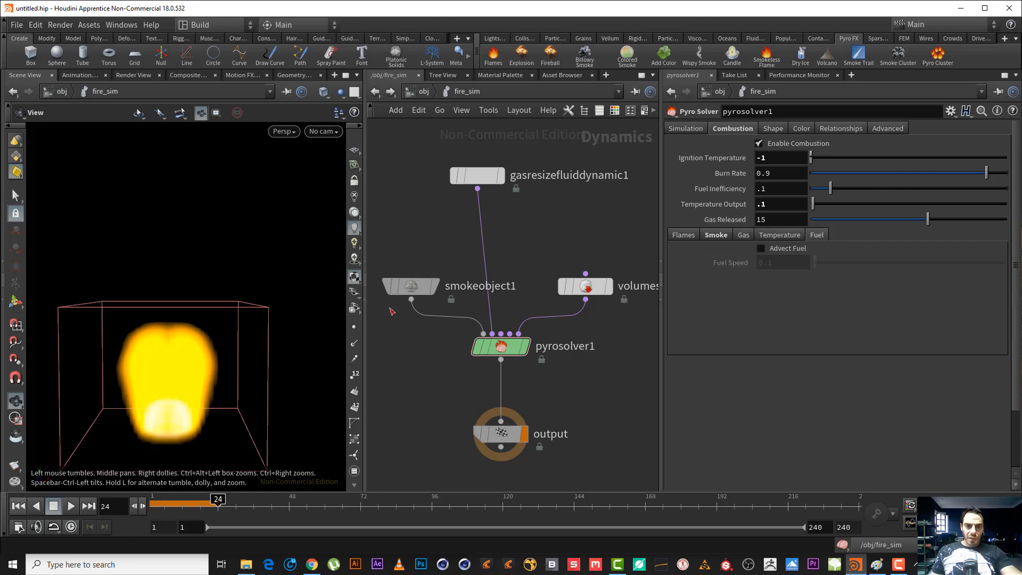
Replace the smoke object's Multi Field guide with the Fuel guide and display the volume source's parameters.
drag(422, 363, 554, 333)
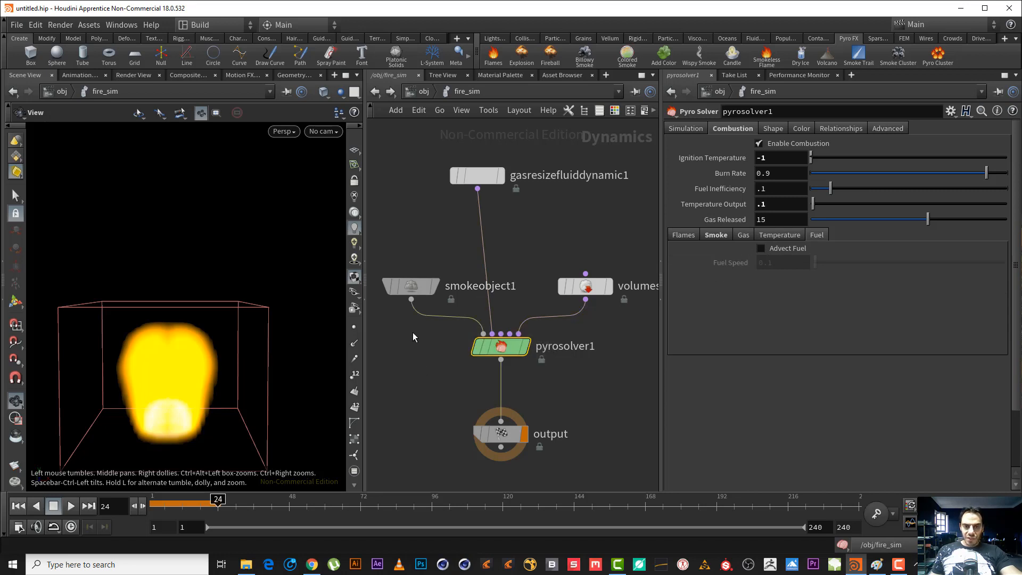
drag(413, 332, 388, 238)
click(675, 272)
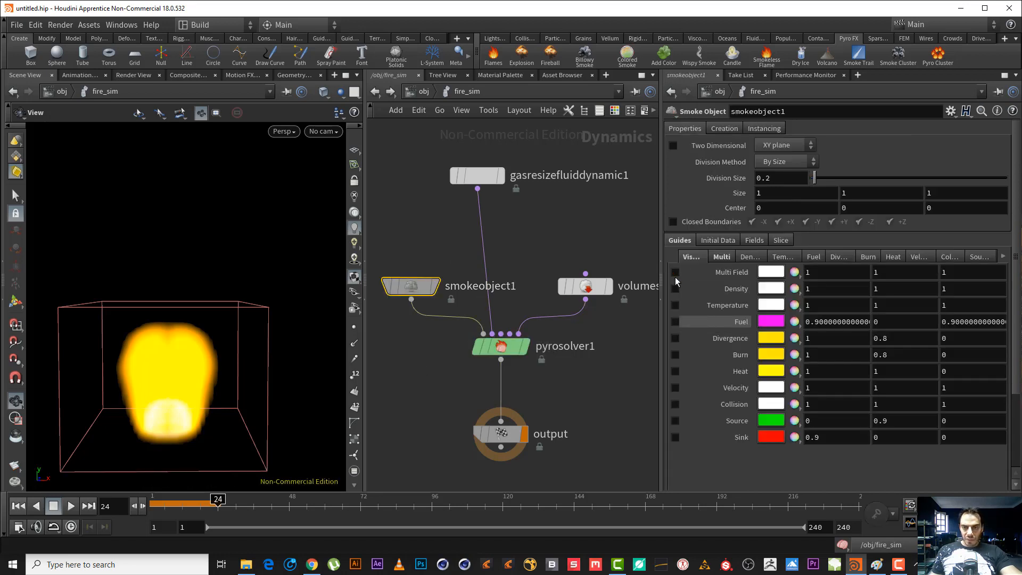
click(676, 321)
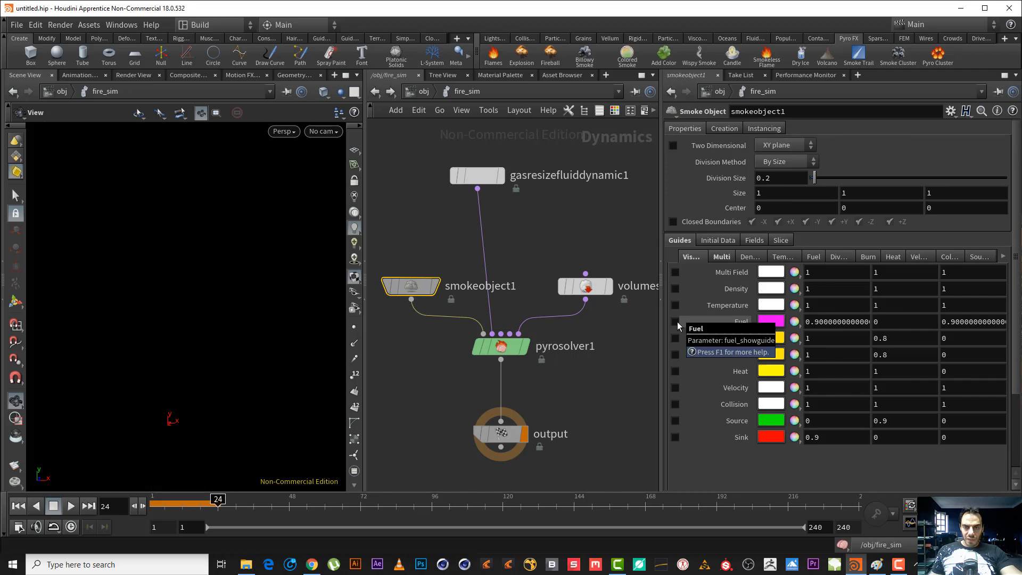
drag(615, 331, 589, 233)
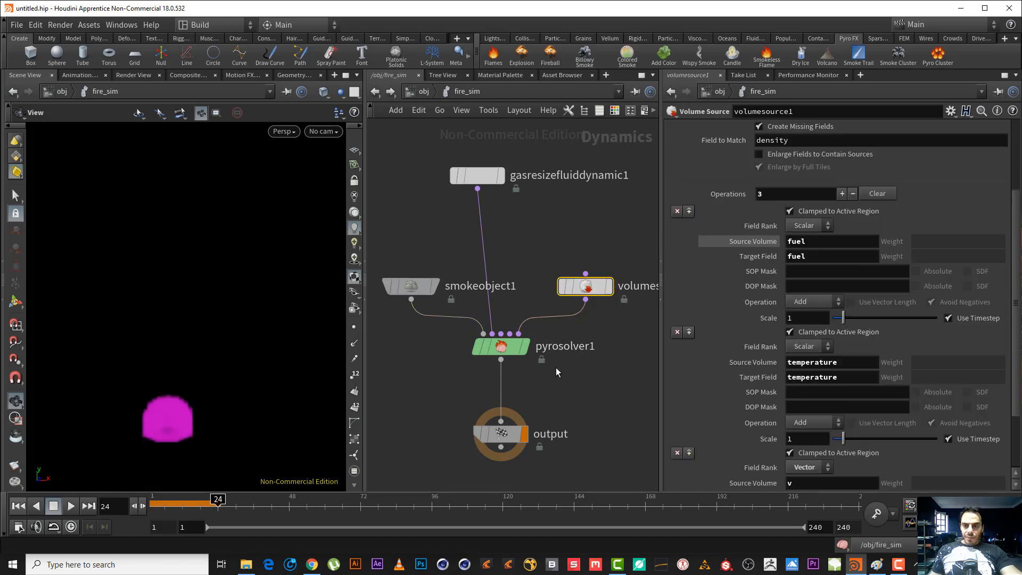
Replay the fuel field from the first frame with the pyro solver's Advect Fuel disabled, scrub the cached frames and check the volume source's fuel operation.
click(487, 345)
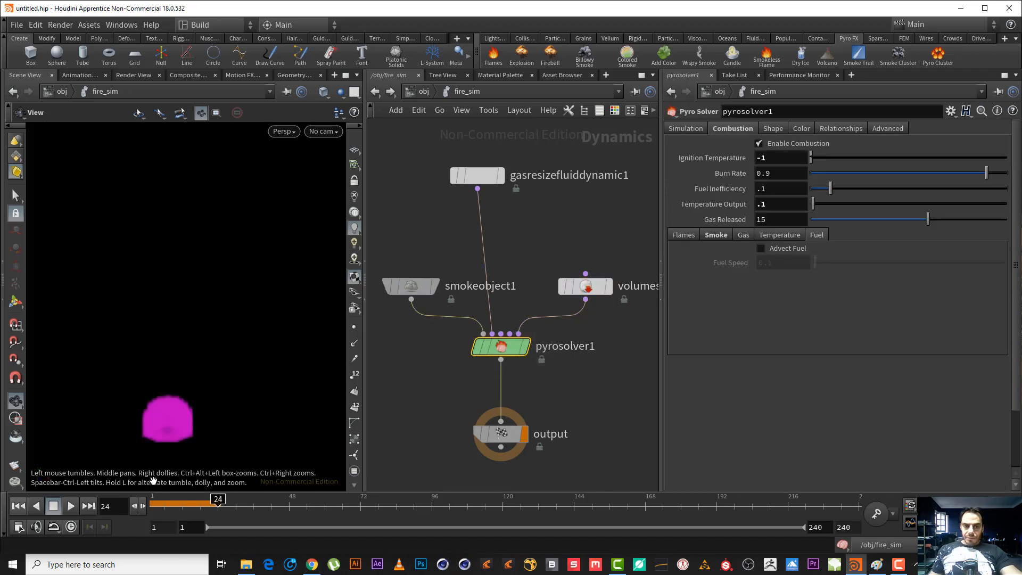
click(19, 508)
click(66, 506)
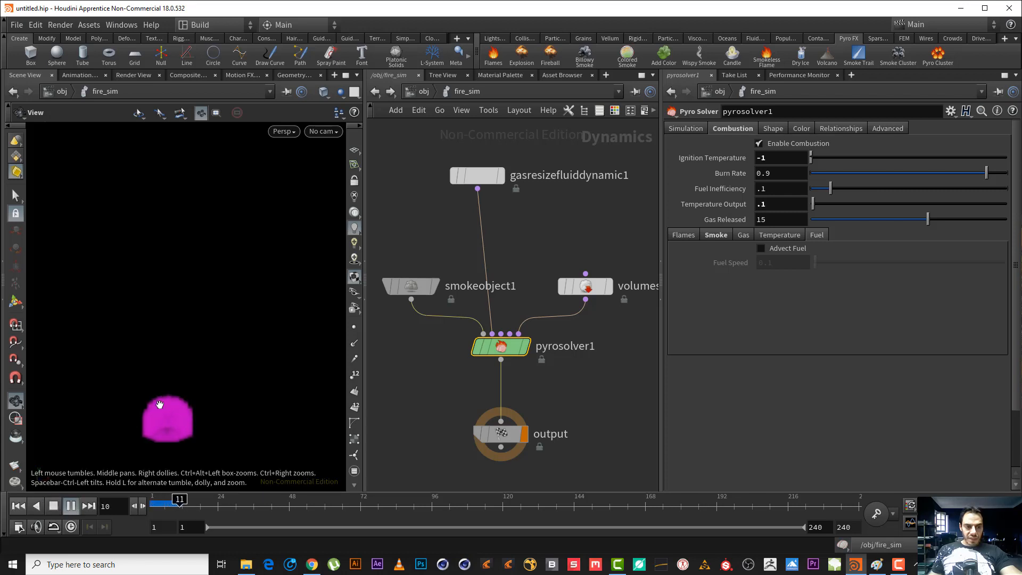
click(165, 510)
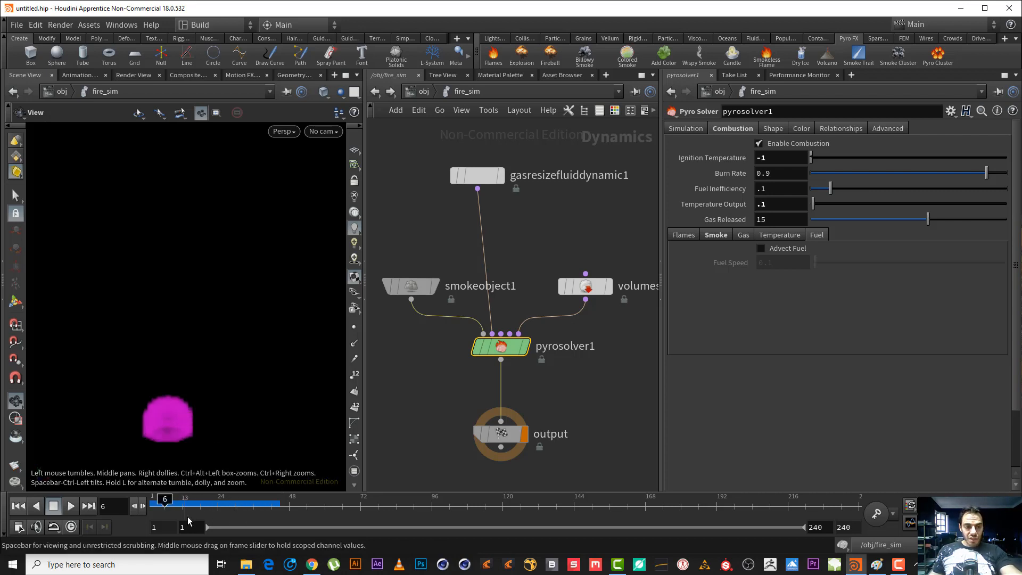
click(585, 286)
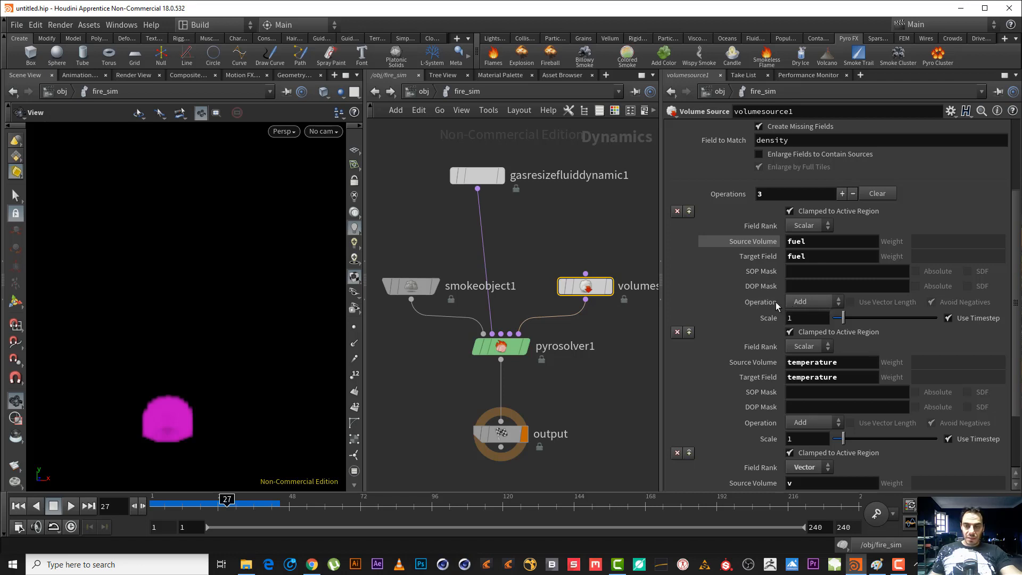
Return to the first frame, enable Advect Fuel on the pyro solver and play the simulation to frame 28.
click(18, 506)
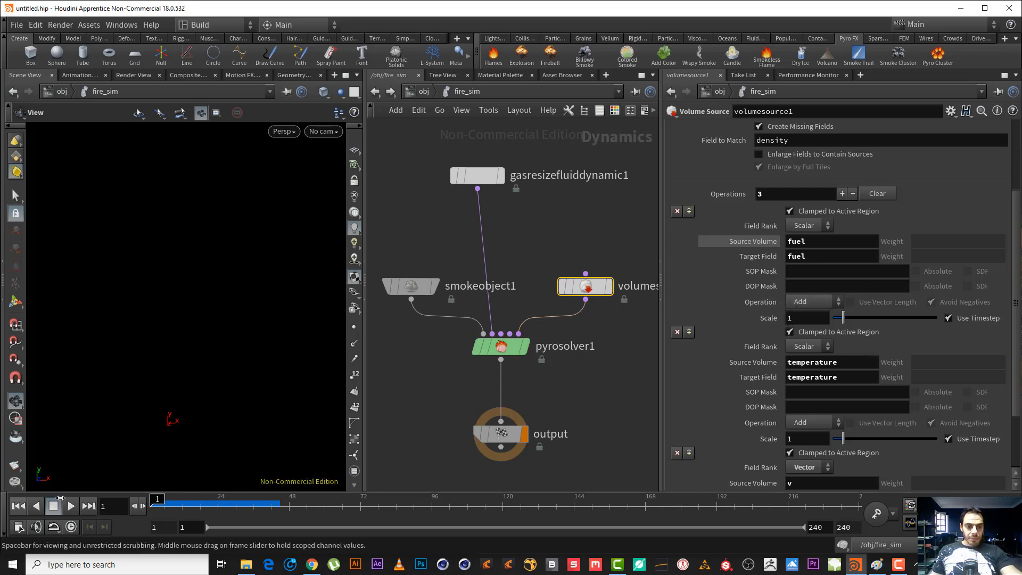
shift+drag(556, 382, 477, 338)
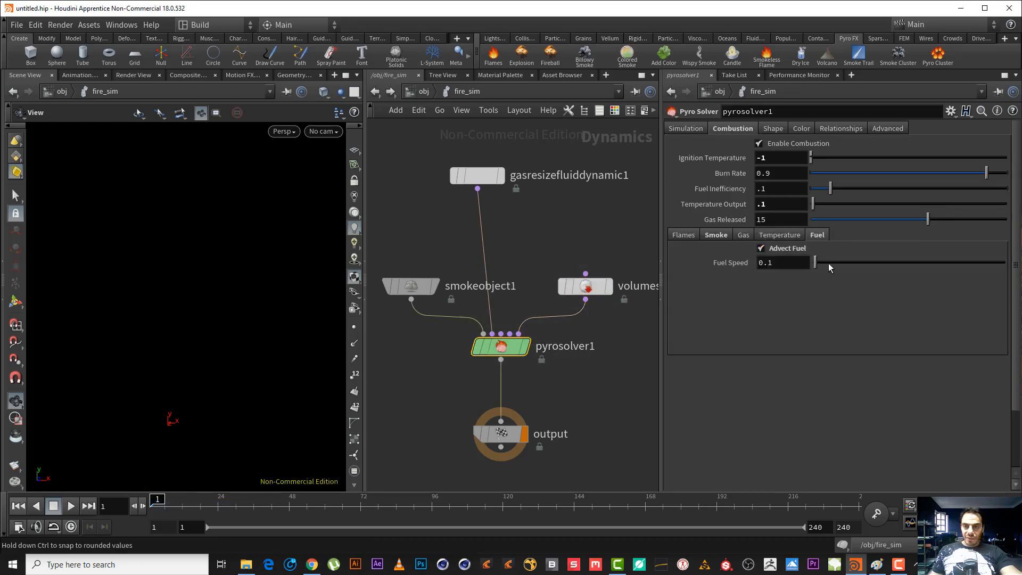
click(71, 506)
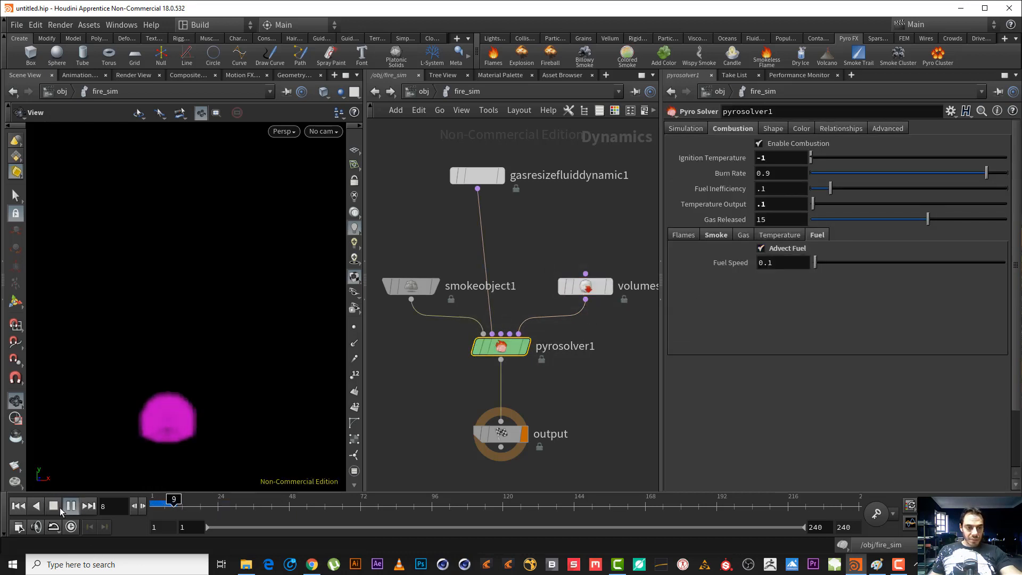
click(57, 507)
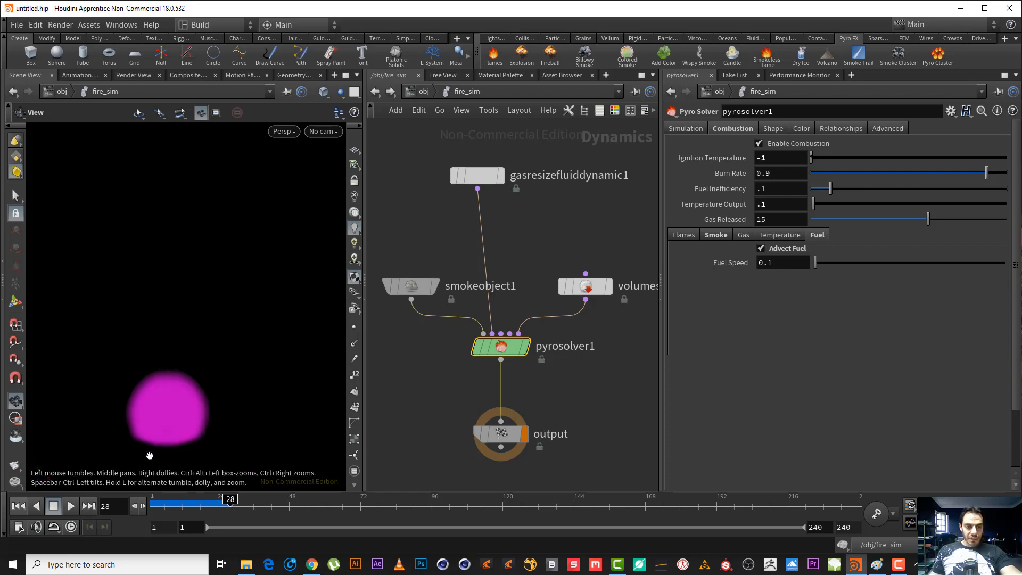
Scrub through the cached fuel frames and replay the simulation from the first frame to frame 48 with Advect Fuel enabled.
drag(166, 504, 221, 503)
click(18, 506)
click(71, 506)
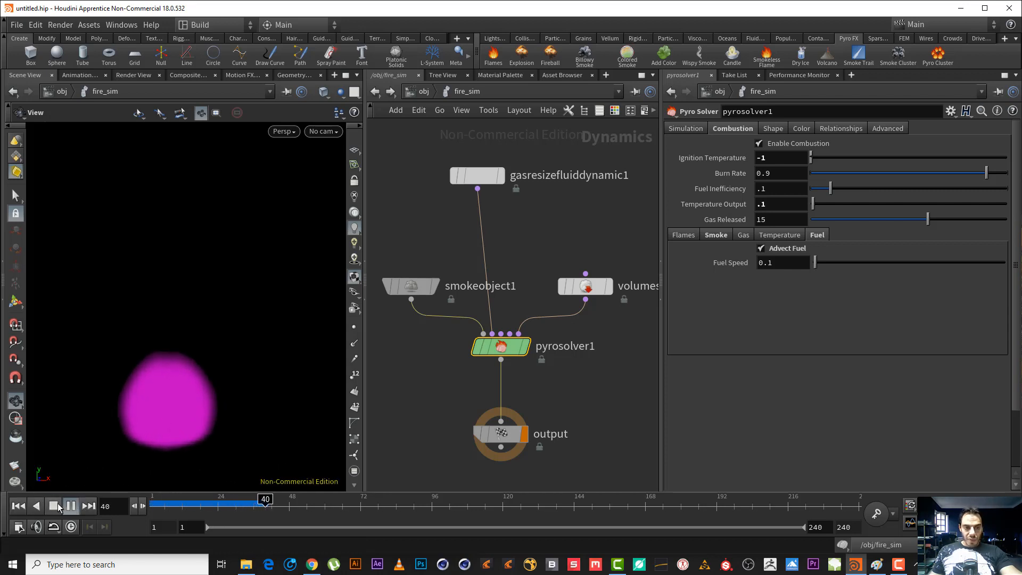
click(56, 506)
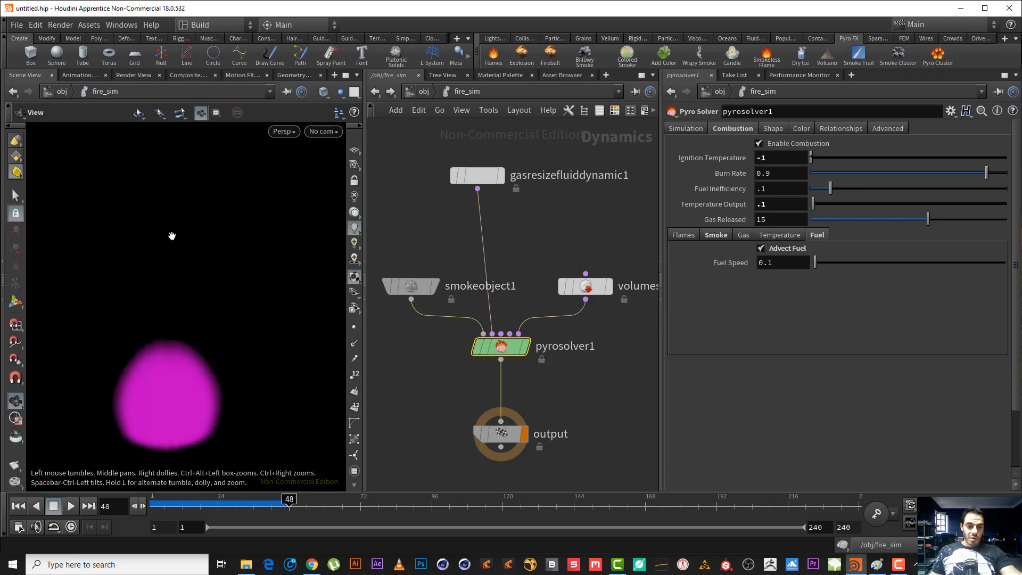
click(786, 249)
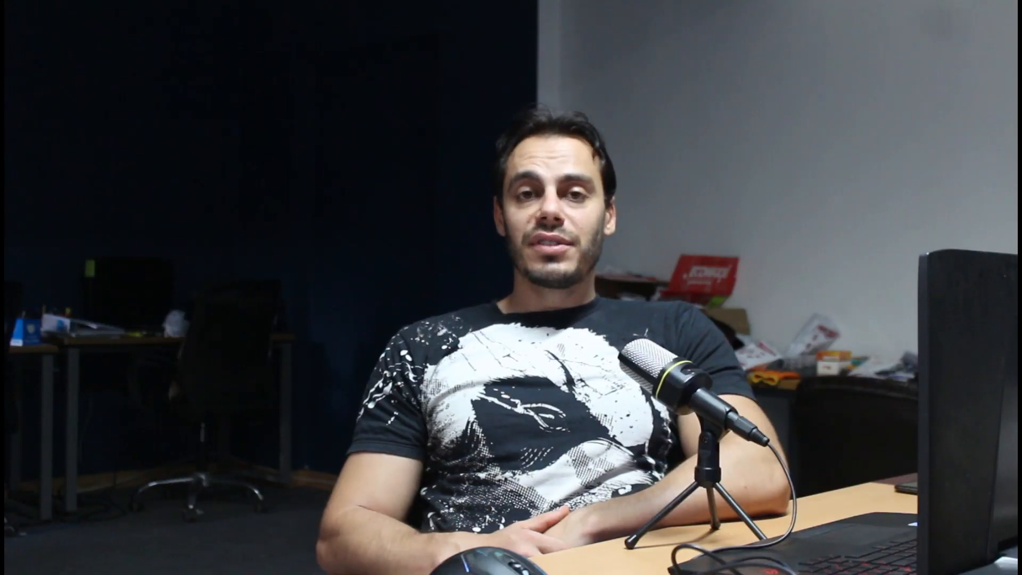